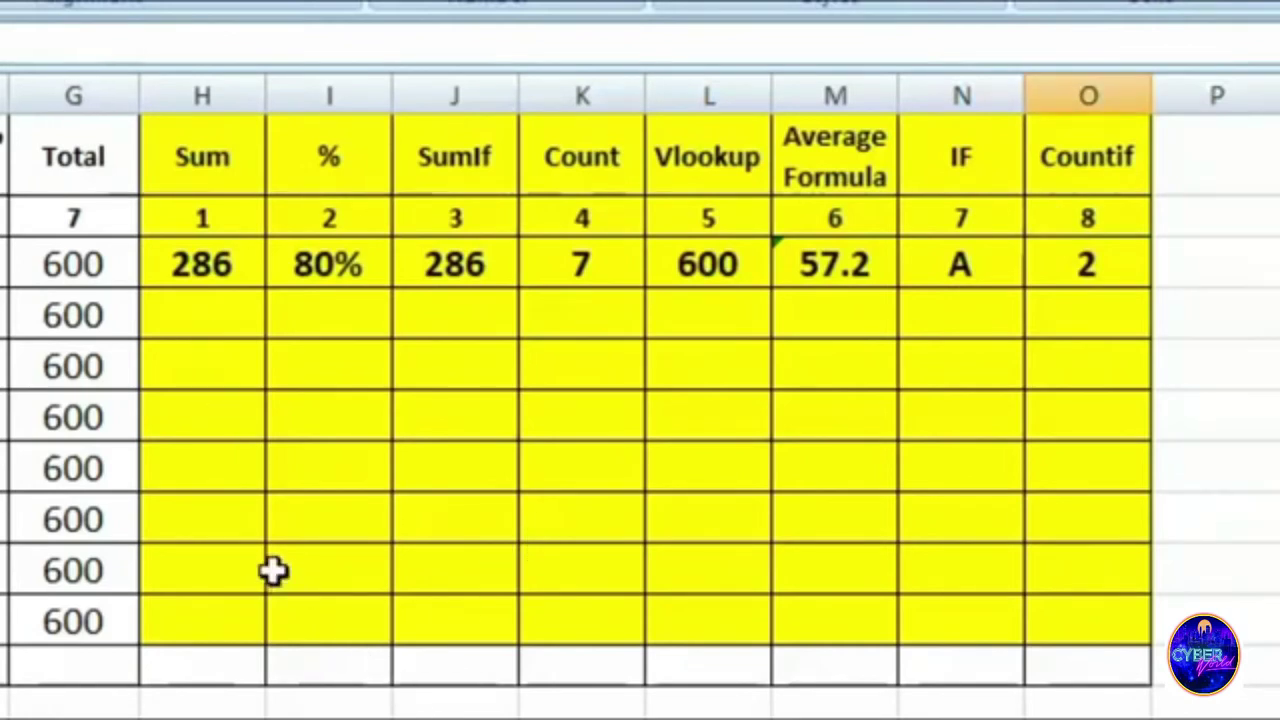
# - Use AutoSum to put =SUM(B4:F4) in H4, totalling 208
pyautogui.click(202, 314)
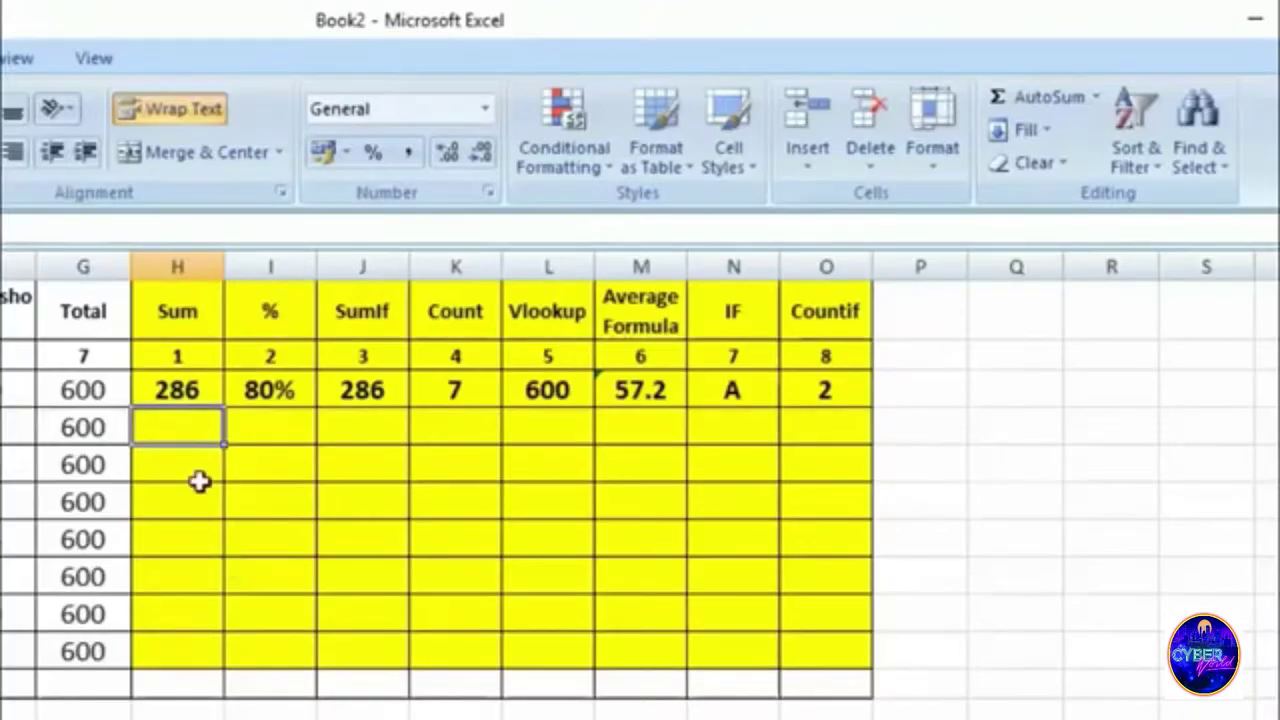
pyautogui.click(1045, 102)
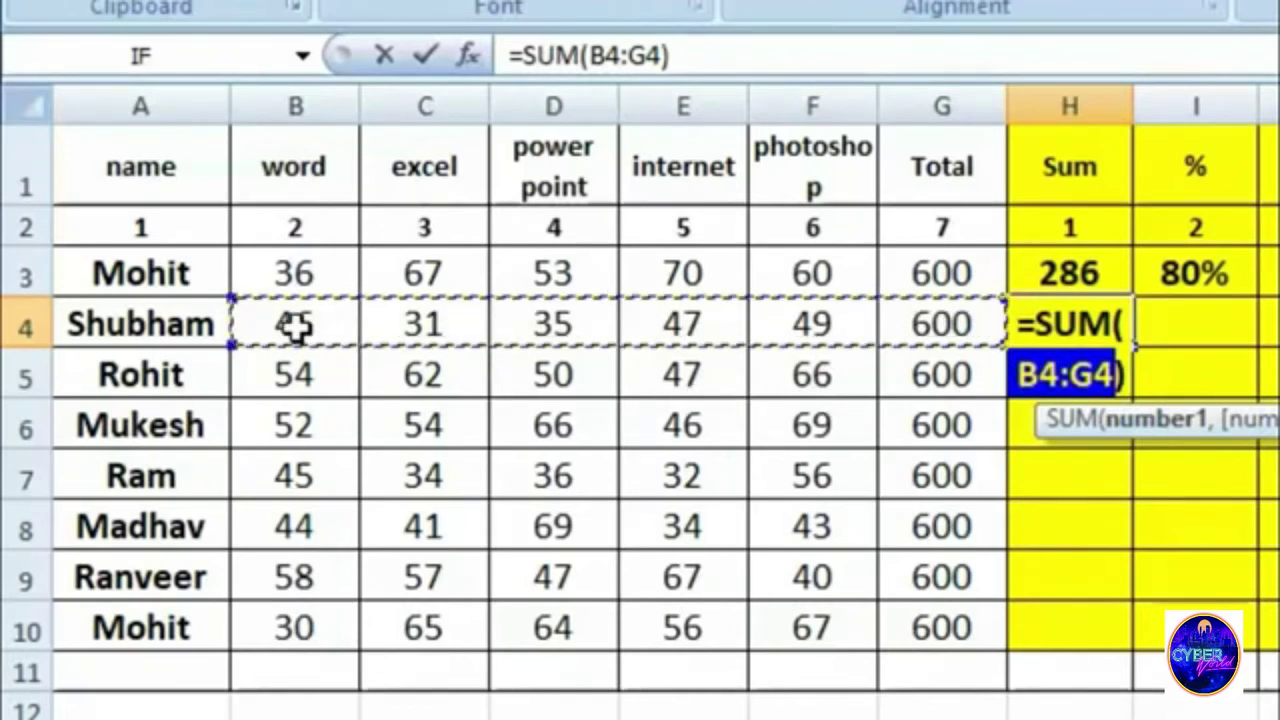
pyautogui.moveTo(296, 326); pyautogui.dragTo(817, 330)
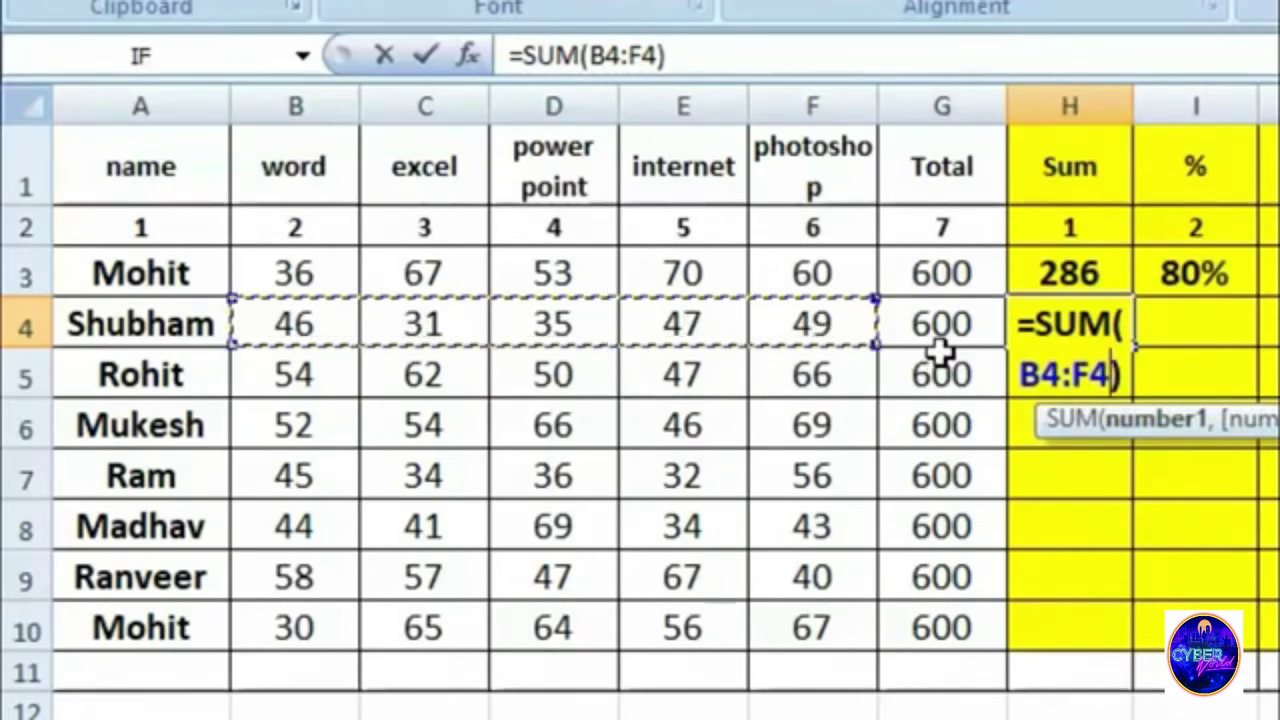
pyautogui.press('Return')
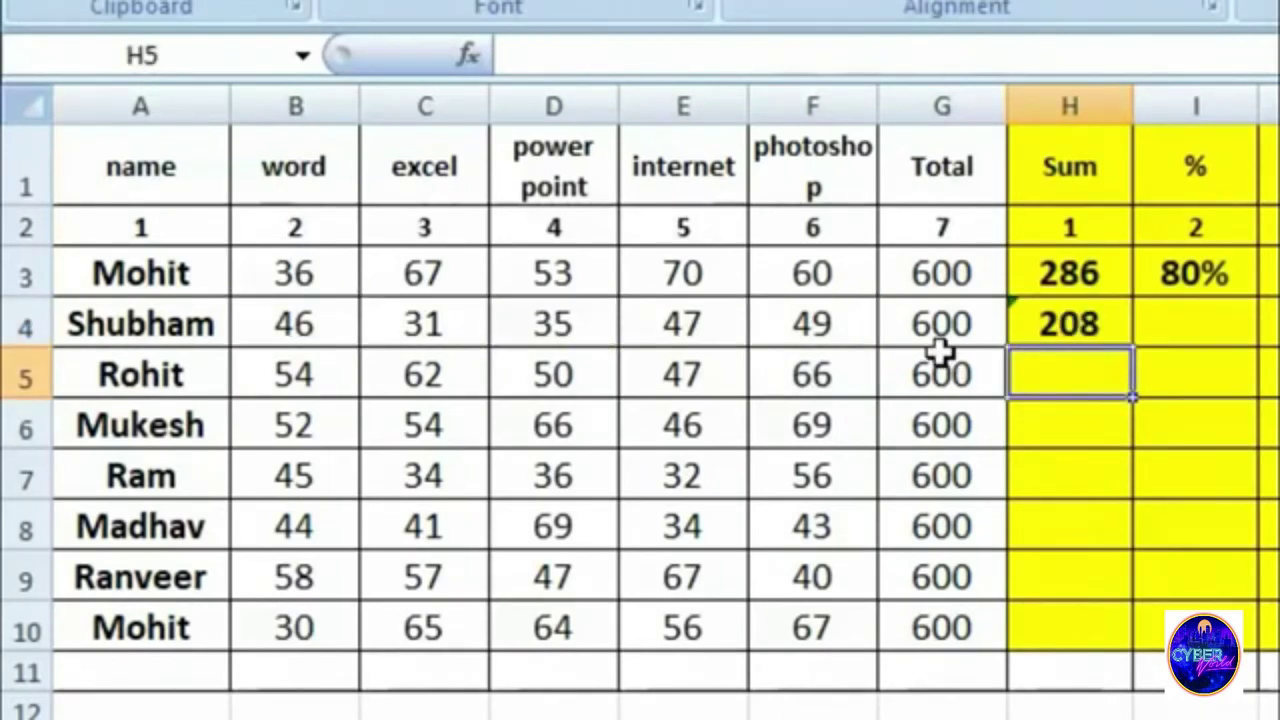
# - Enter =SUM(B5:F5) in H5 for a total of 279
pyautogui.write('=')
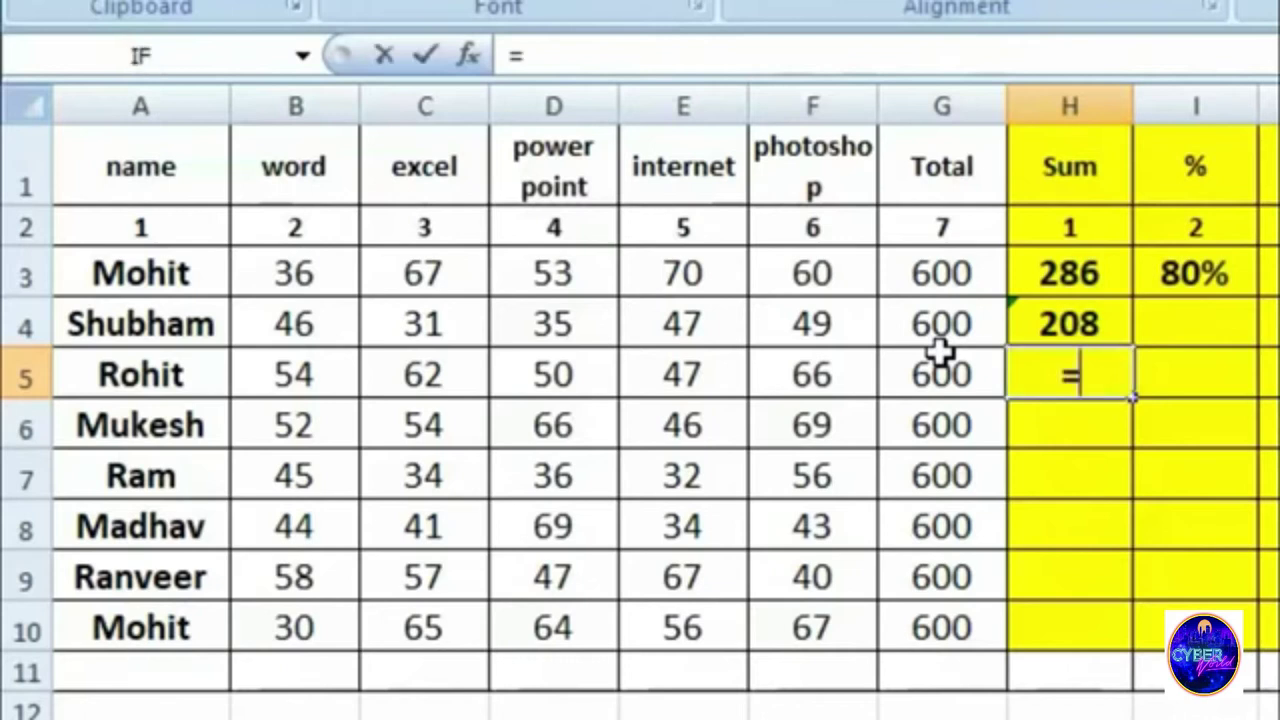
pyautogui.write('sum')
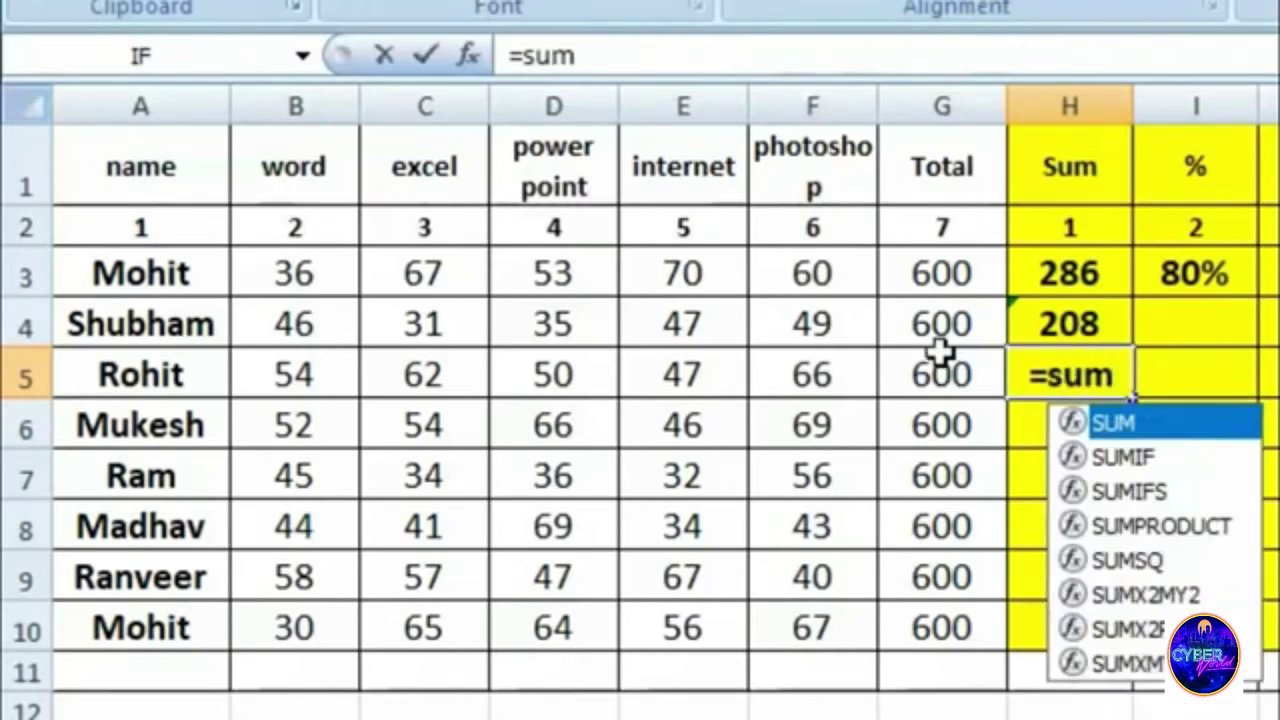
pyautogui.write('(')
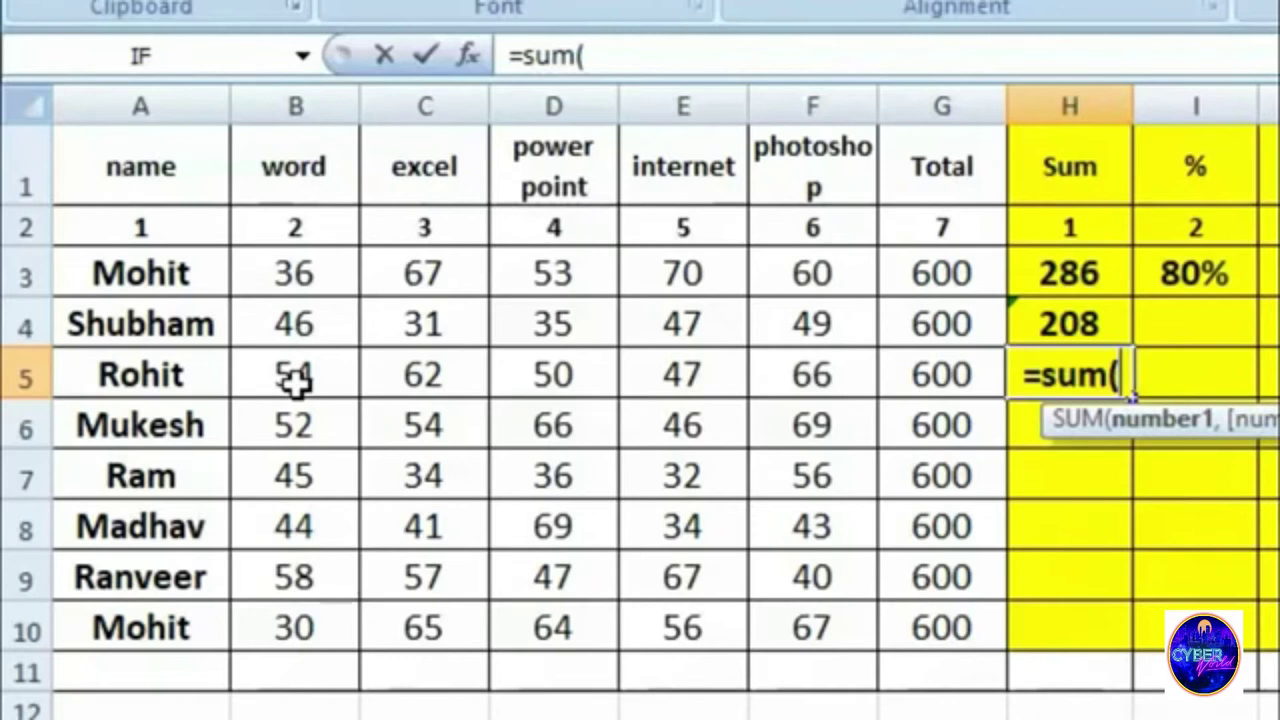
pyautogui.click(297, 382)
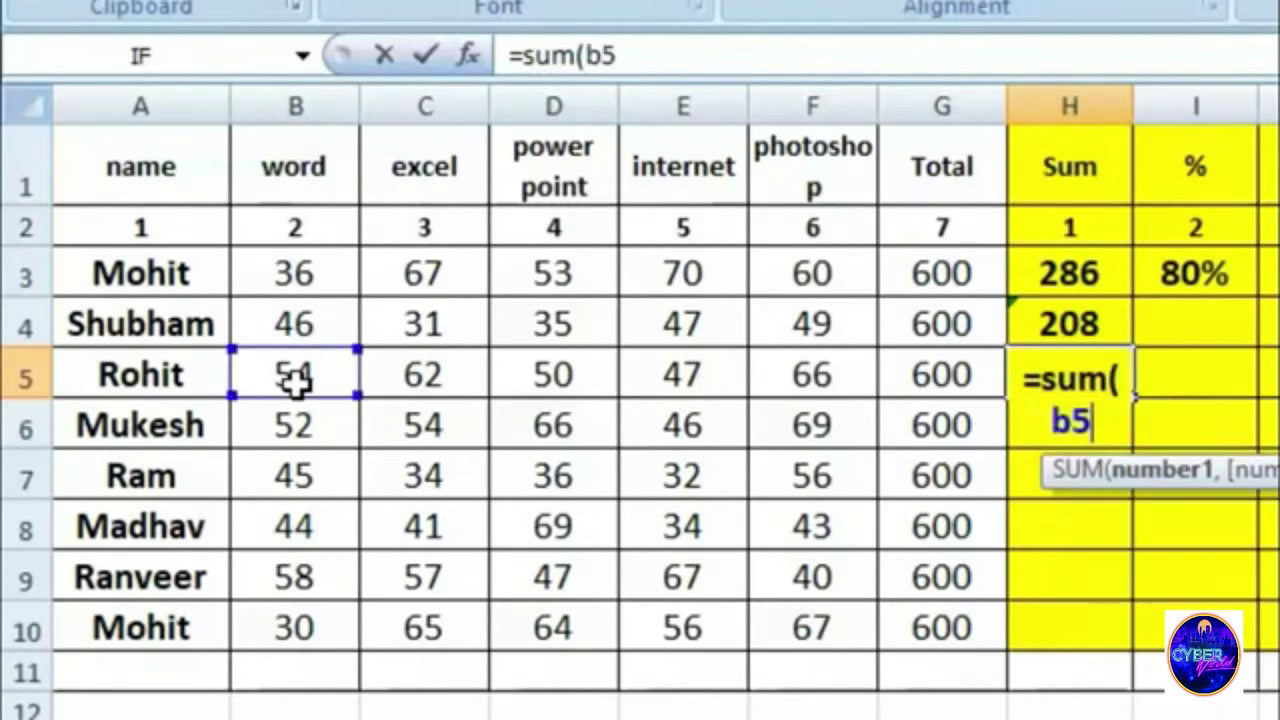
pyautogui.write(':')
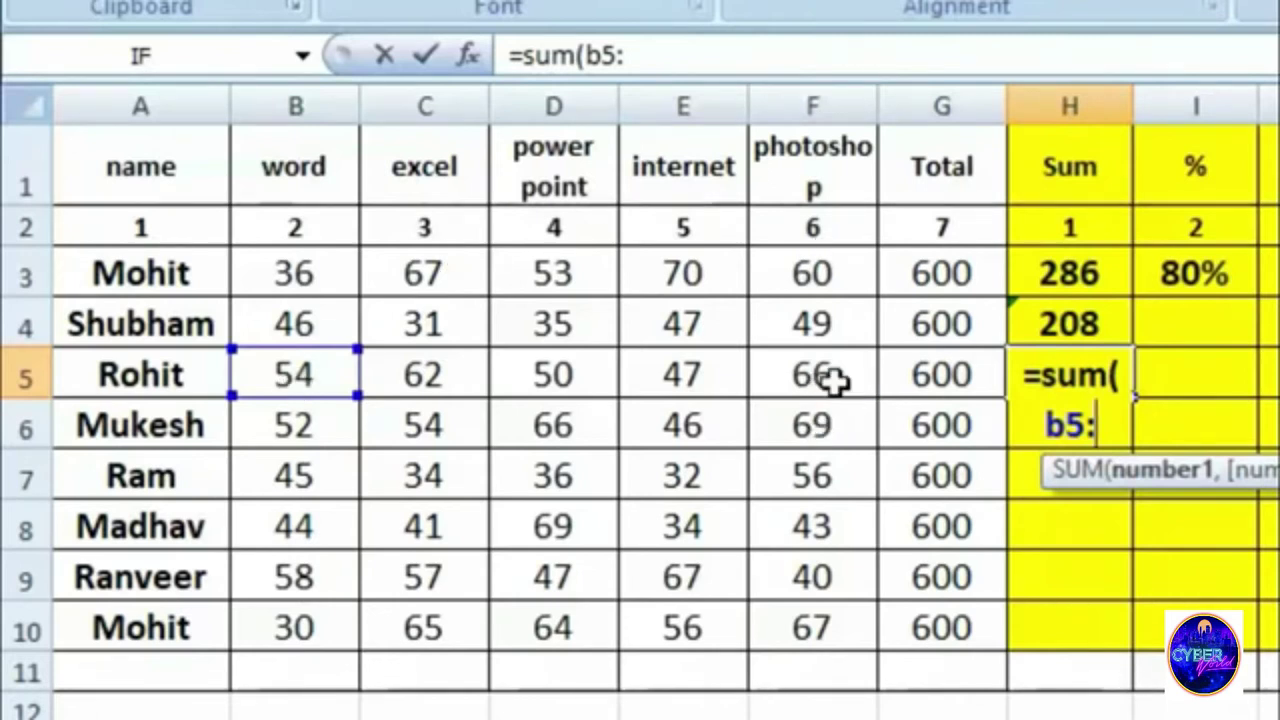
pyautogui.write('f5')
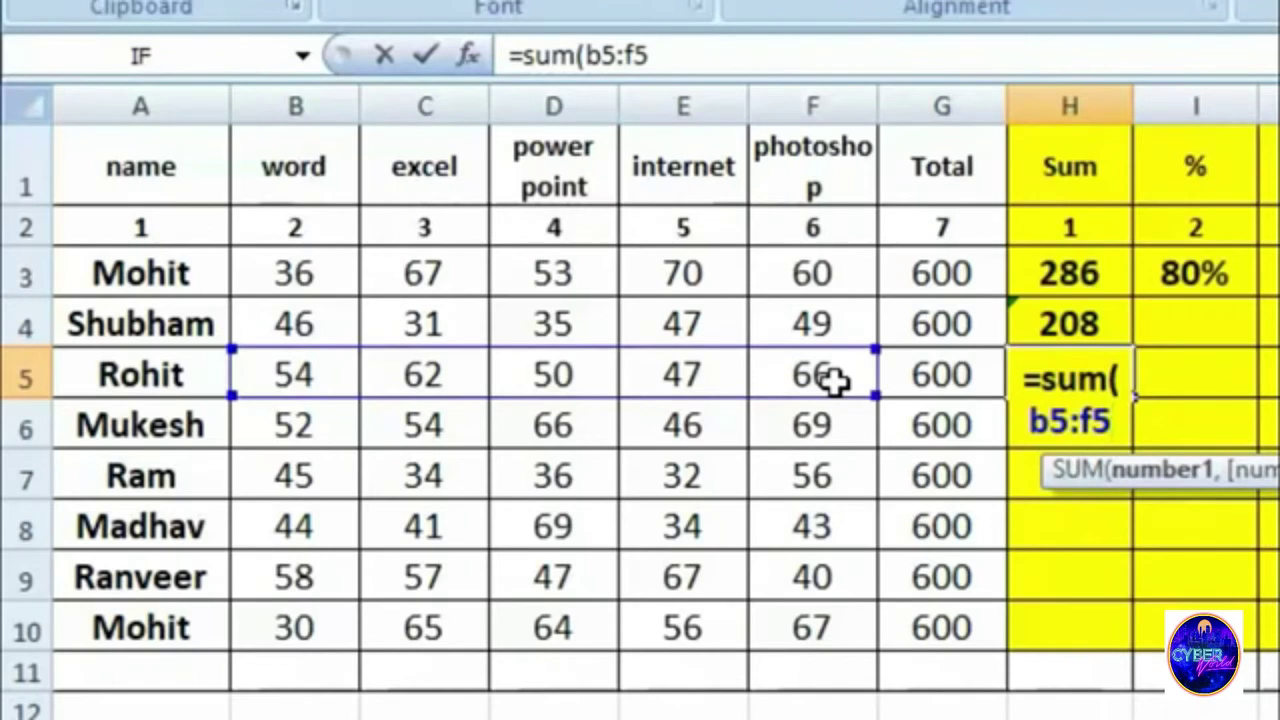
pyautogui.write(')')
pyautogui.press('Return')
pyautogui.press('Up')
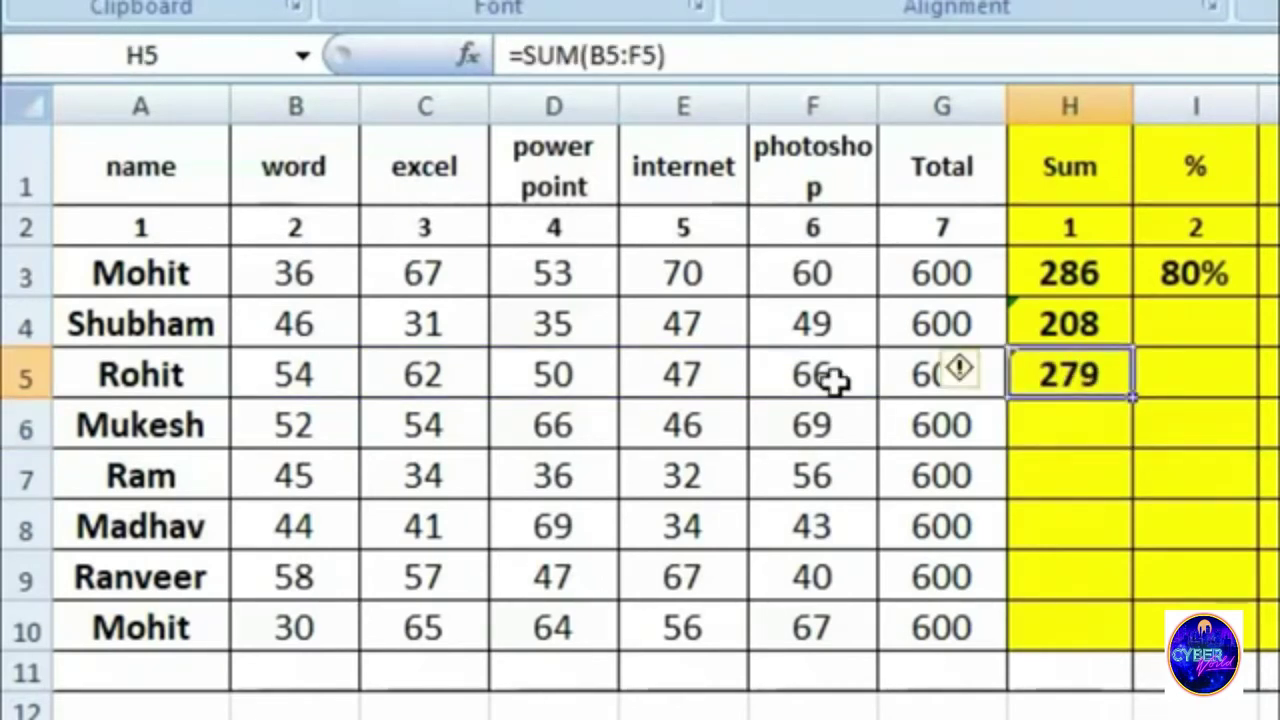
pyautogui.press('Return')
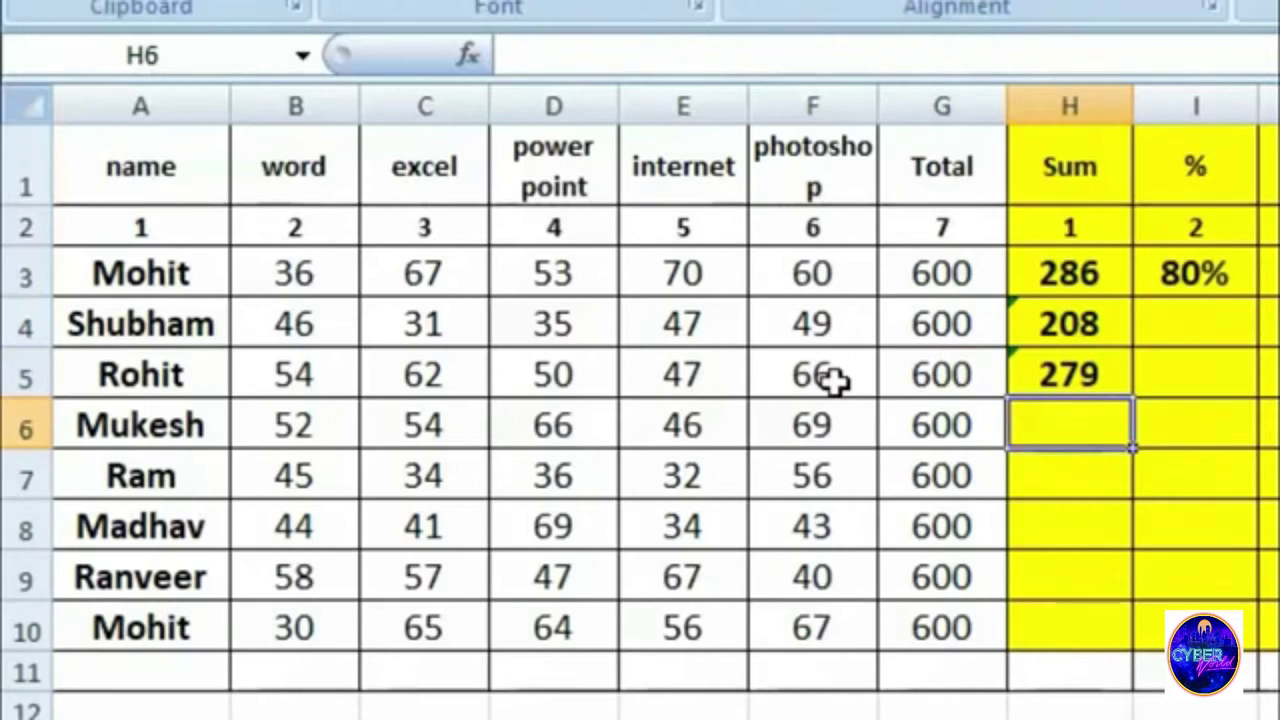
# - Enter =B6+C6+E6+F6 in H6 to get 221, then review the formula
pyautogui.write('=')
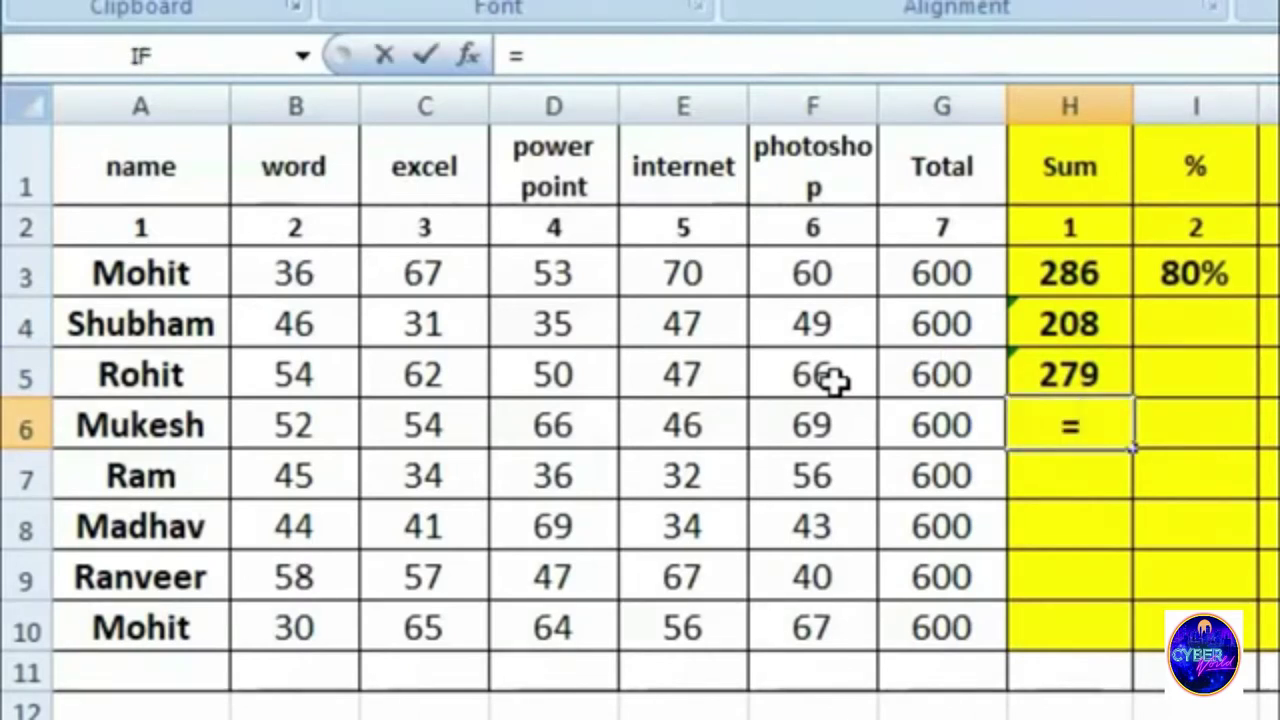
pyautogui.click(296, 423)
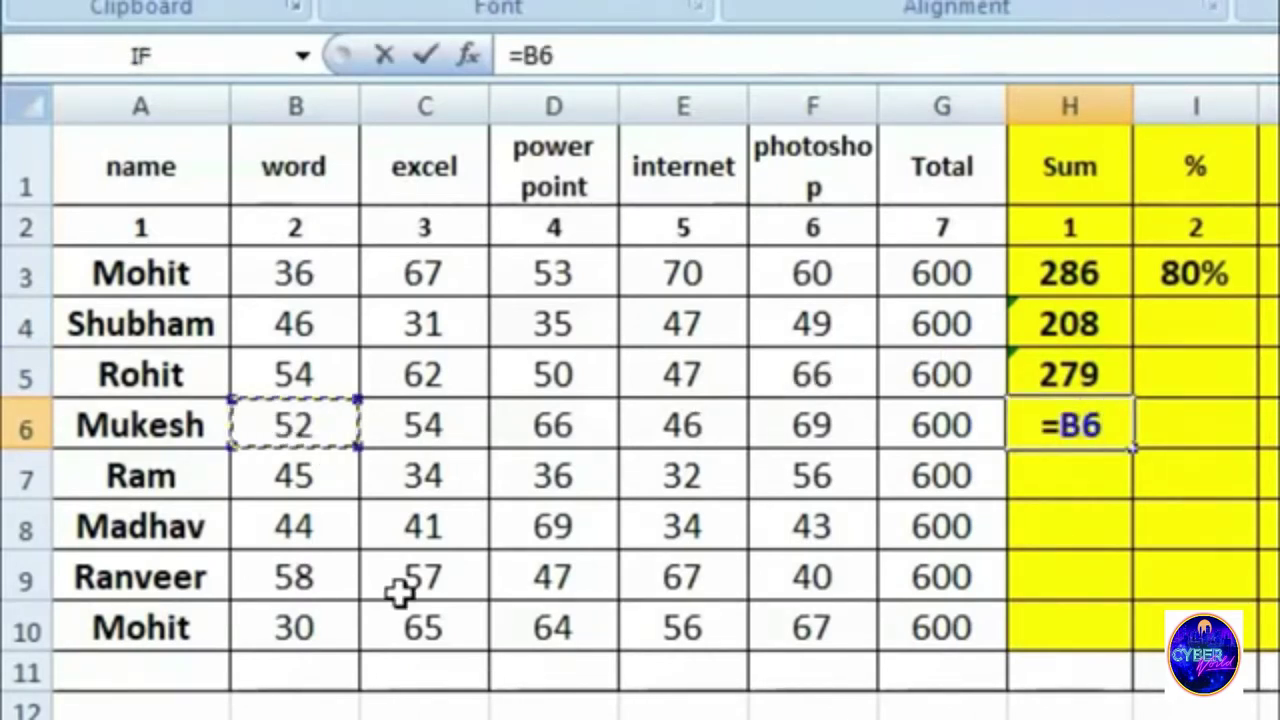
pyautogui.write('+')
pyautogui.click(423, 427)
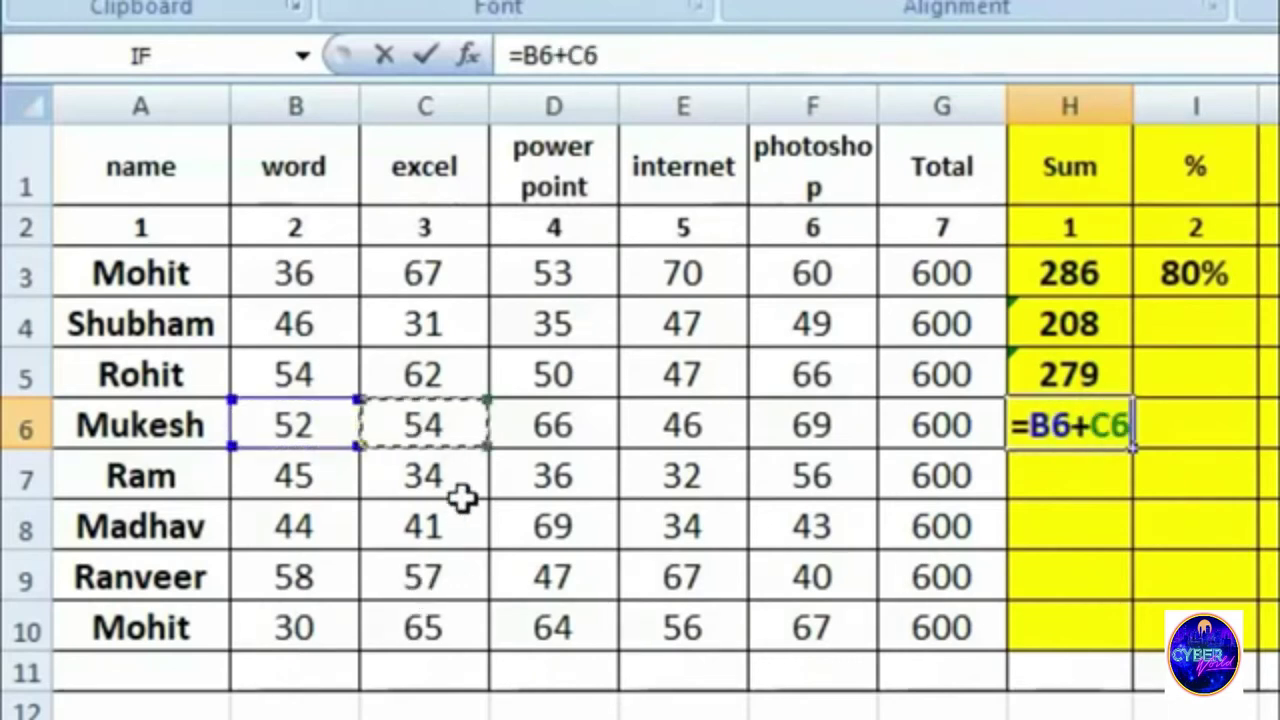
pyautogui.write('+')
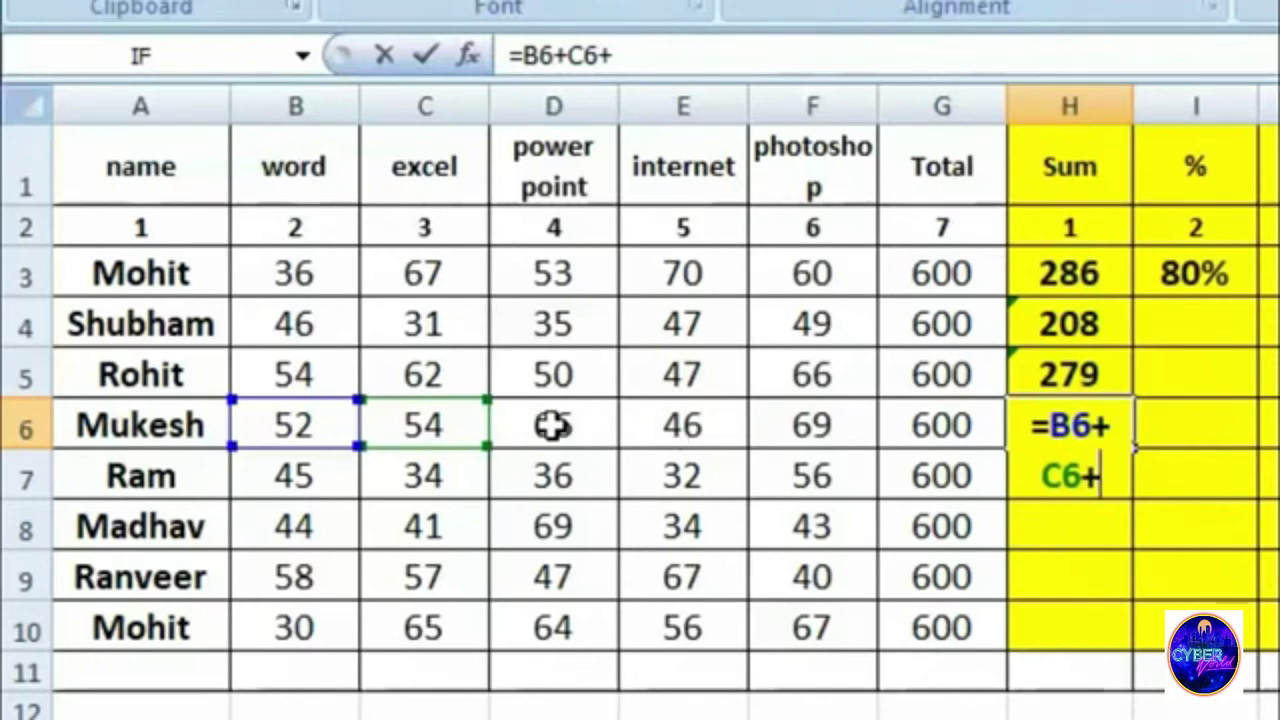
pyautogui.click(700, 425)
pyautogui.write('+')
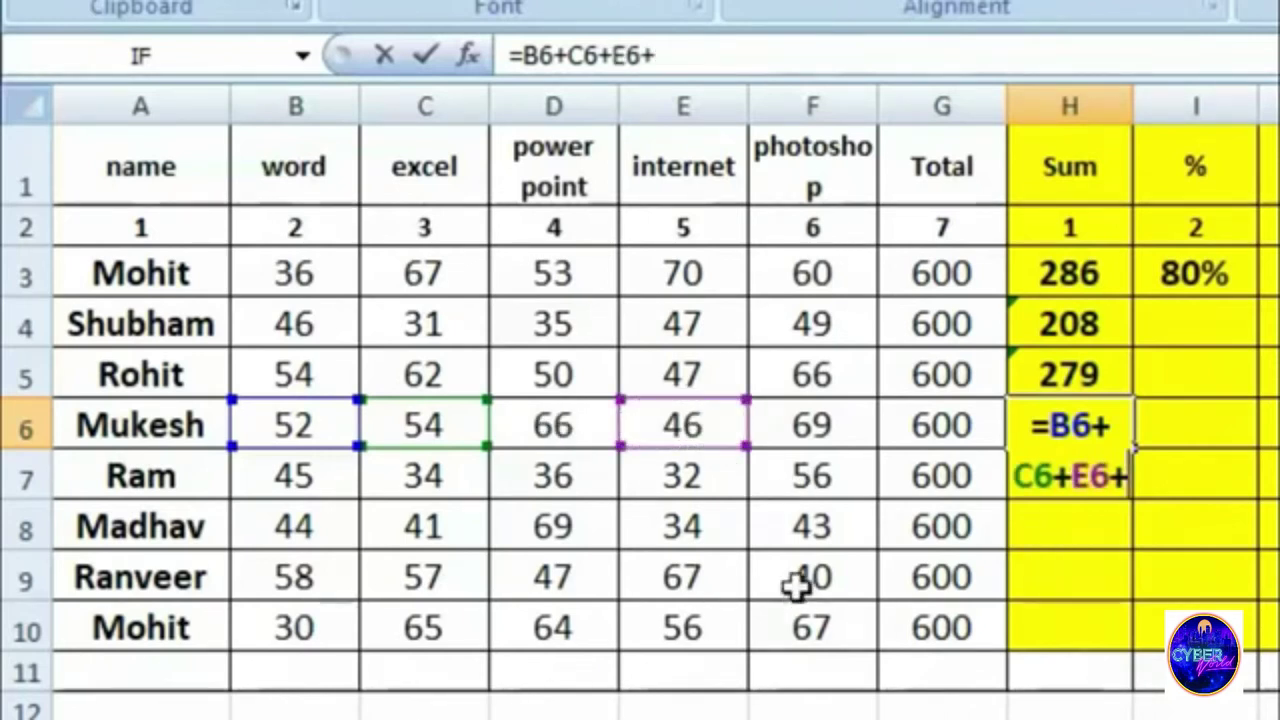
pyautogui.click(838, 428)
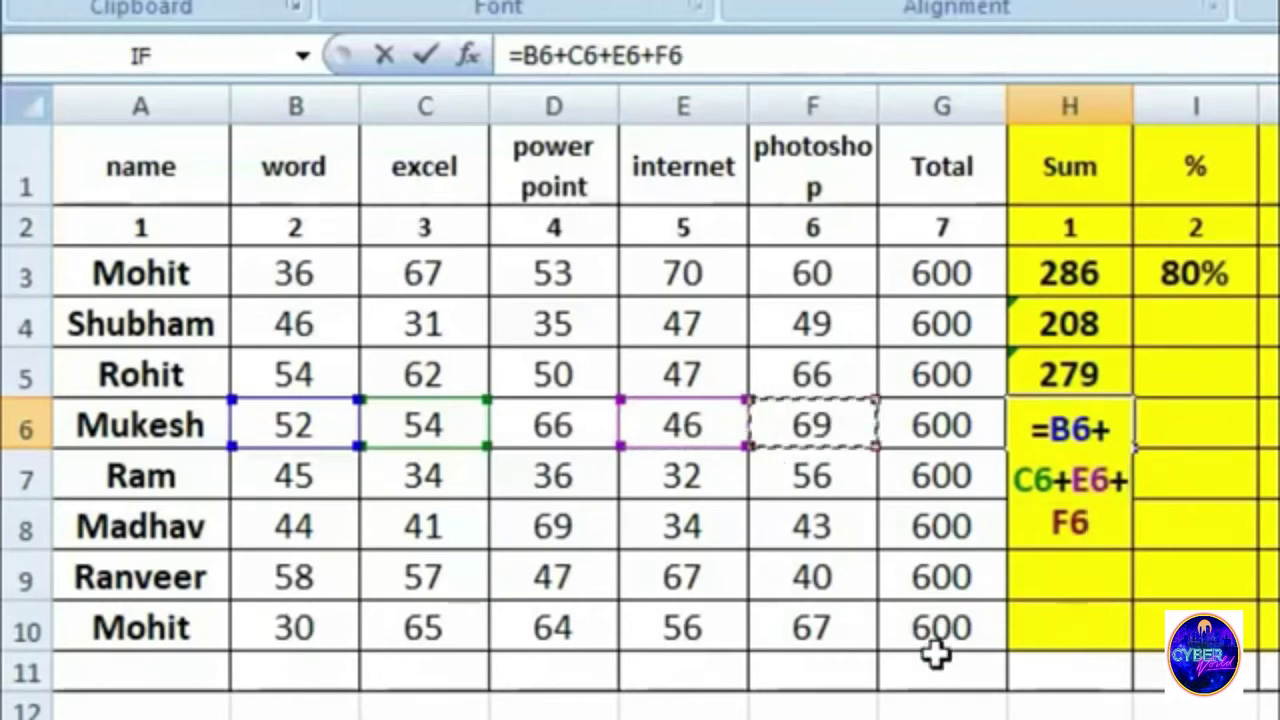
pyautogui.press('Return')
pyautogui.click(1025, 437)
pyautogui.click(675, 423)
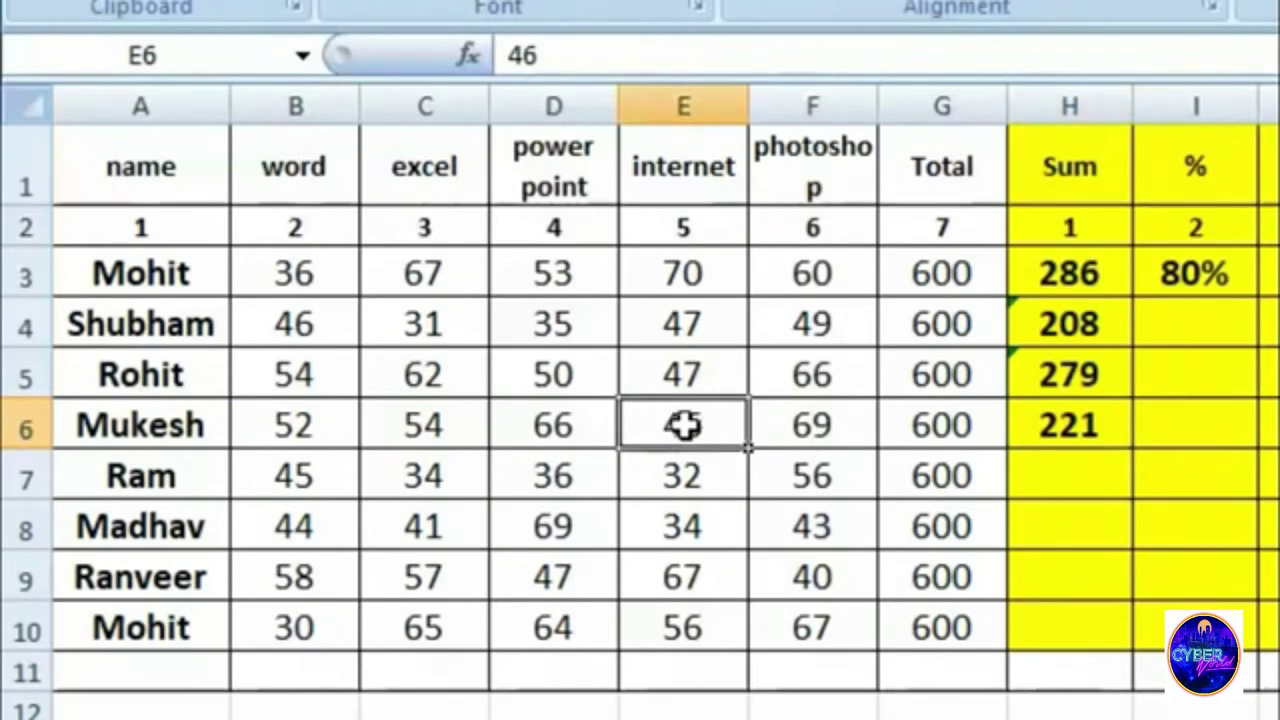
pyautogui.click(1089, 428)
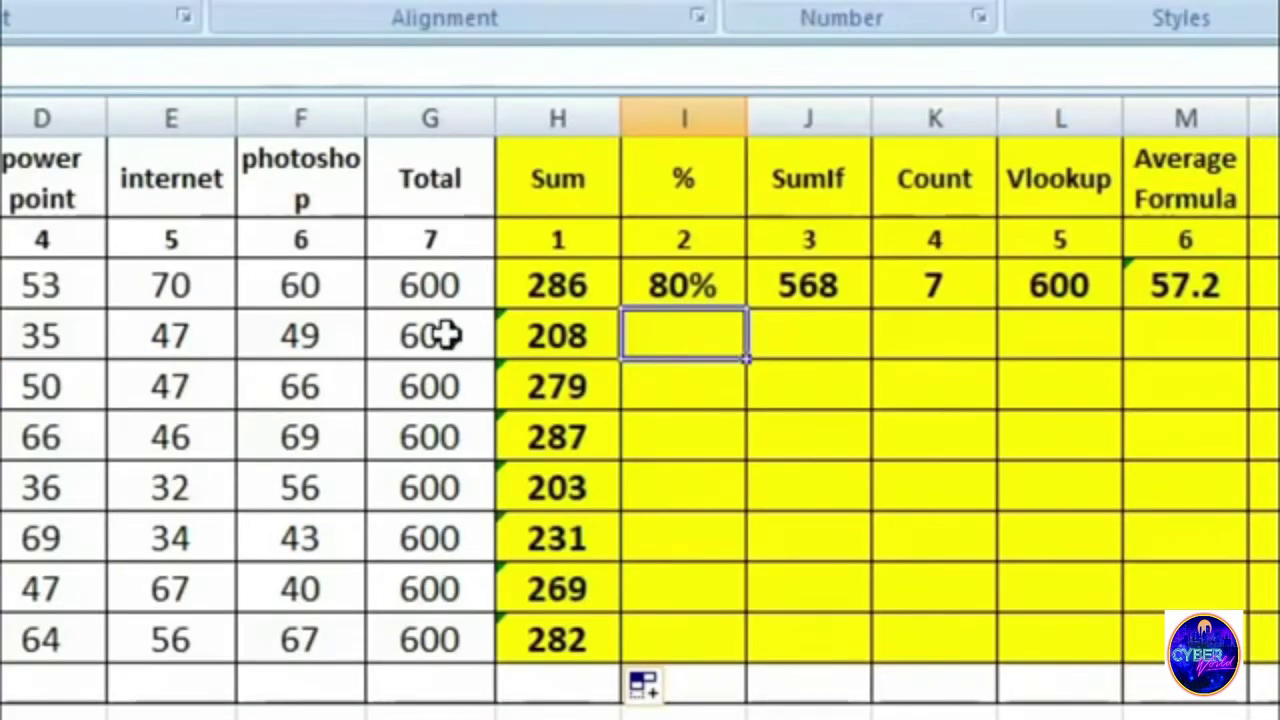
# - Verify the copied Sum formulas behind the 208 and 231 totals
pyautogui.click(575, 335)
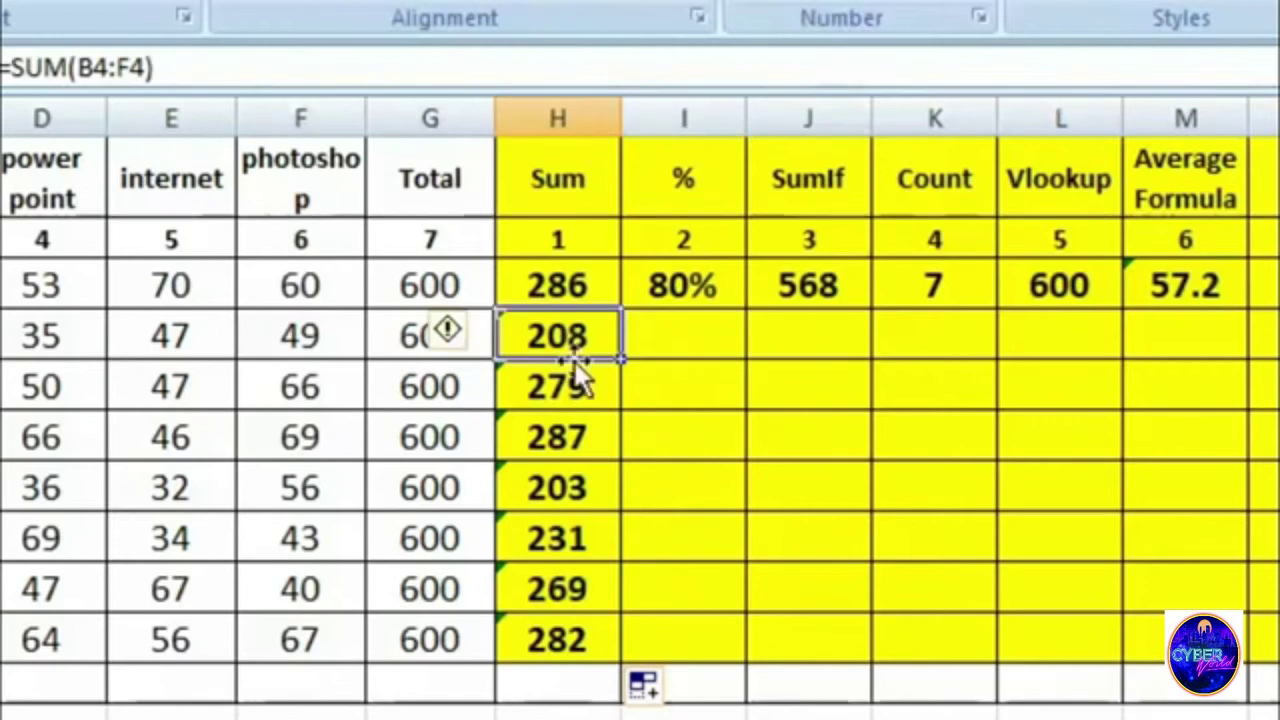
pyautogui.click(580, 537)
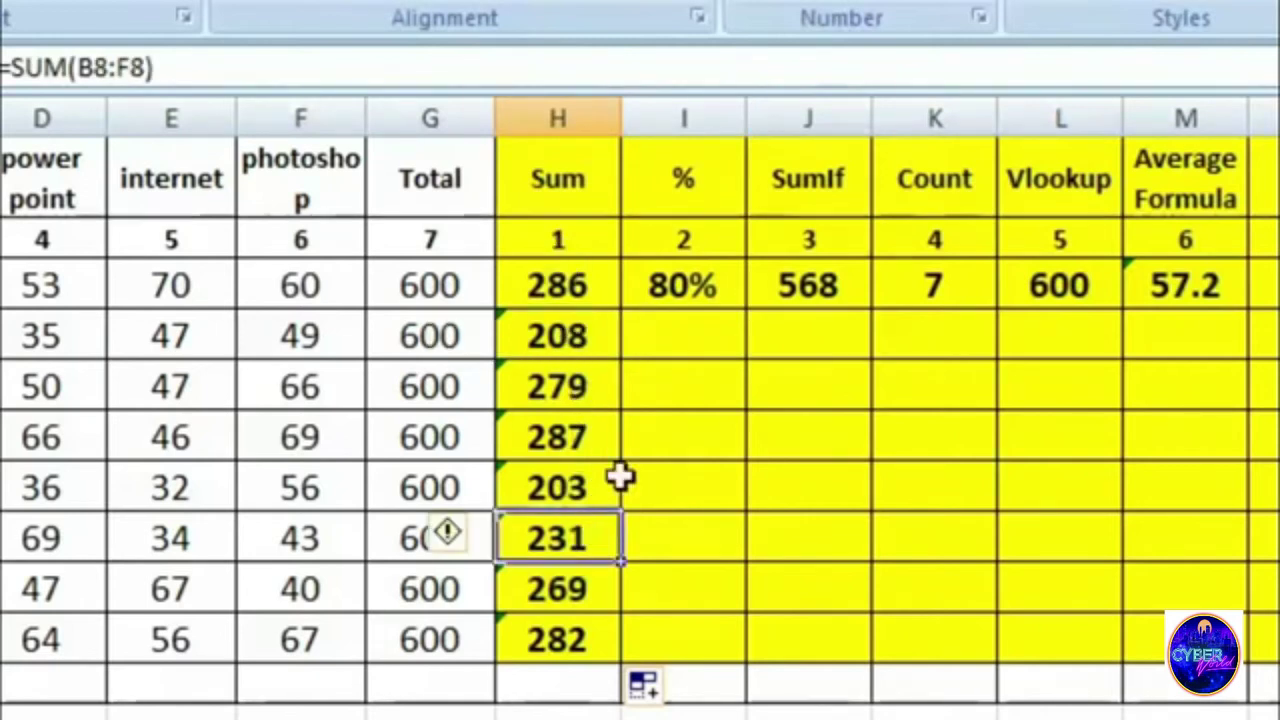
pyautogui.click(674, 322)
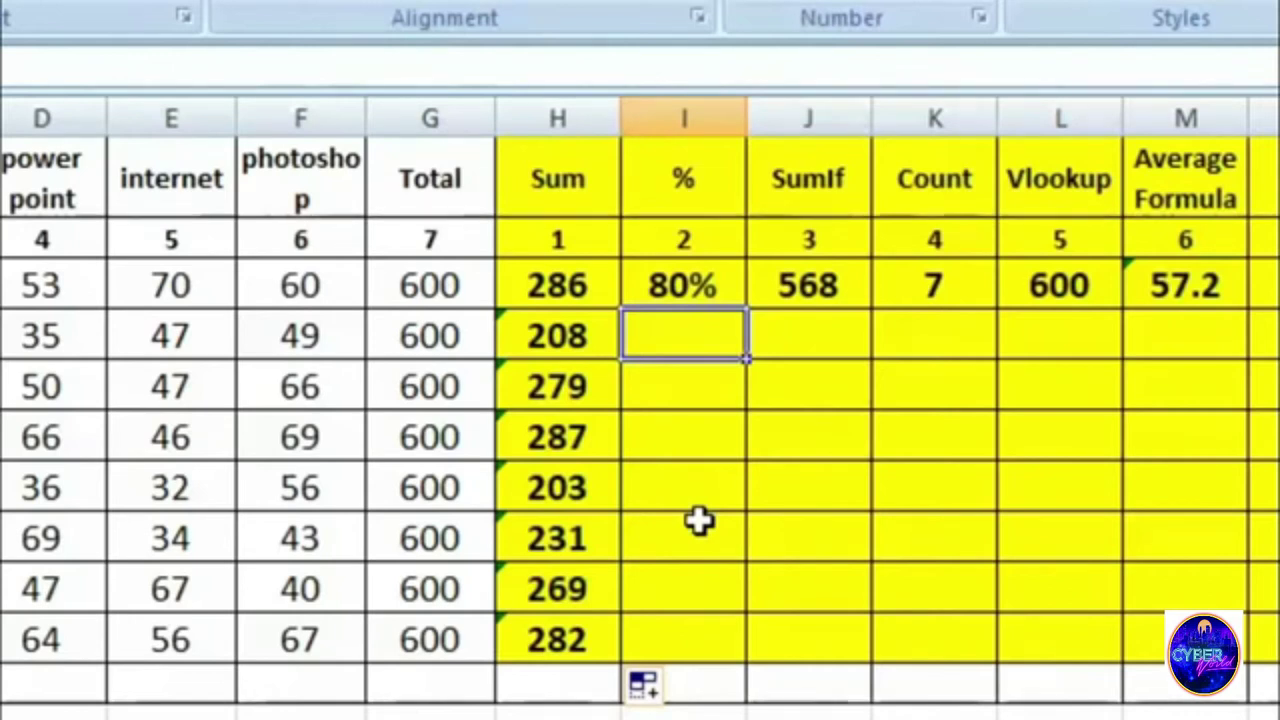
# - Compute I4 as =H4*100/G4 giving 34.67, and give I5 Percentage format
pyautogui.write('=')
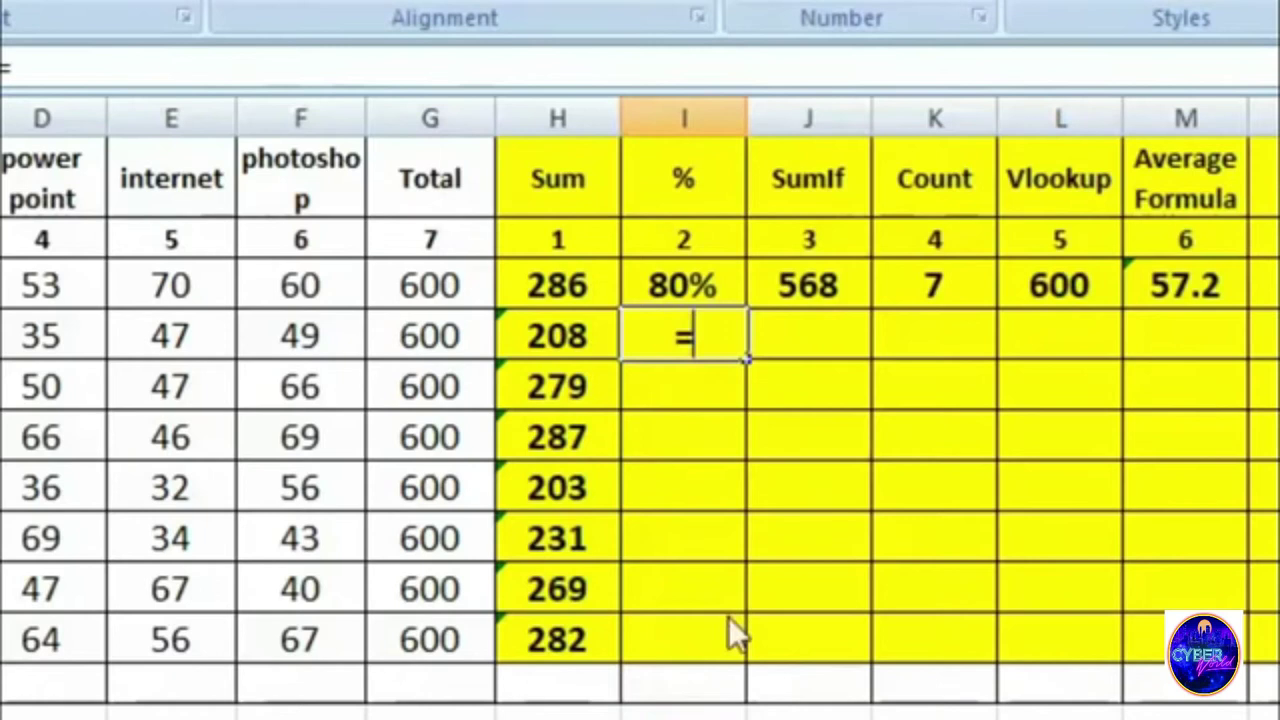
pyautogui.click(556, 338)
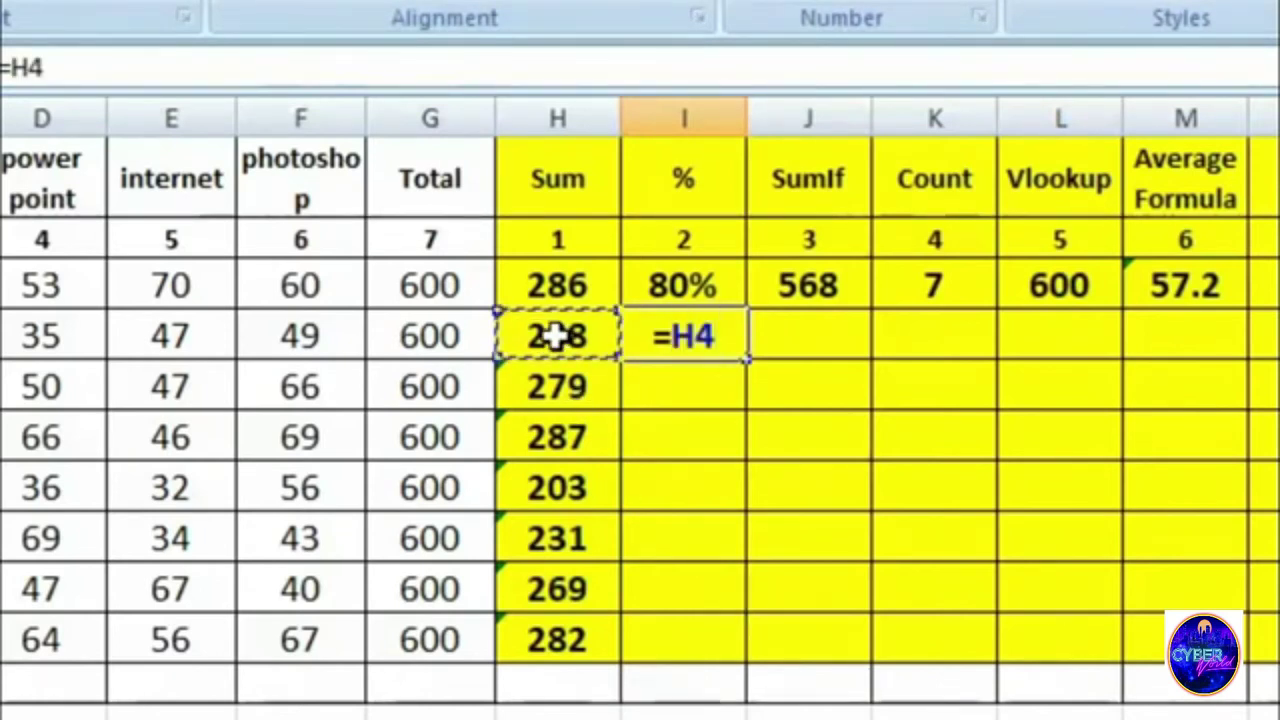
pyautogui.write('*')
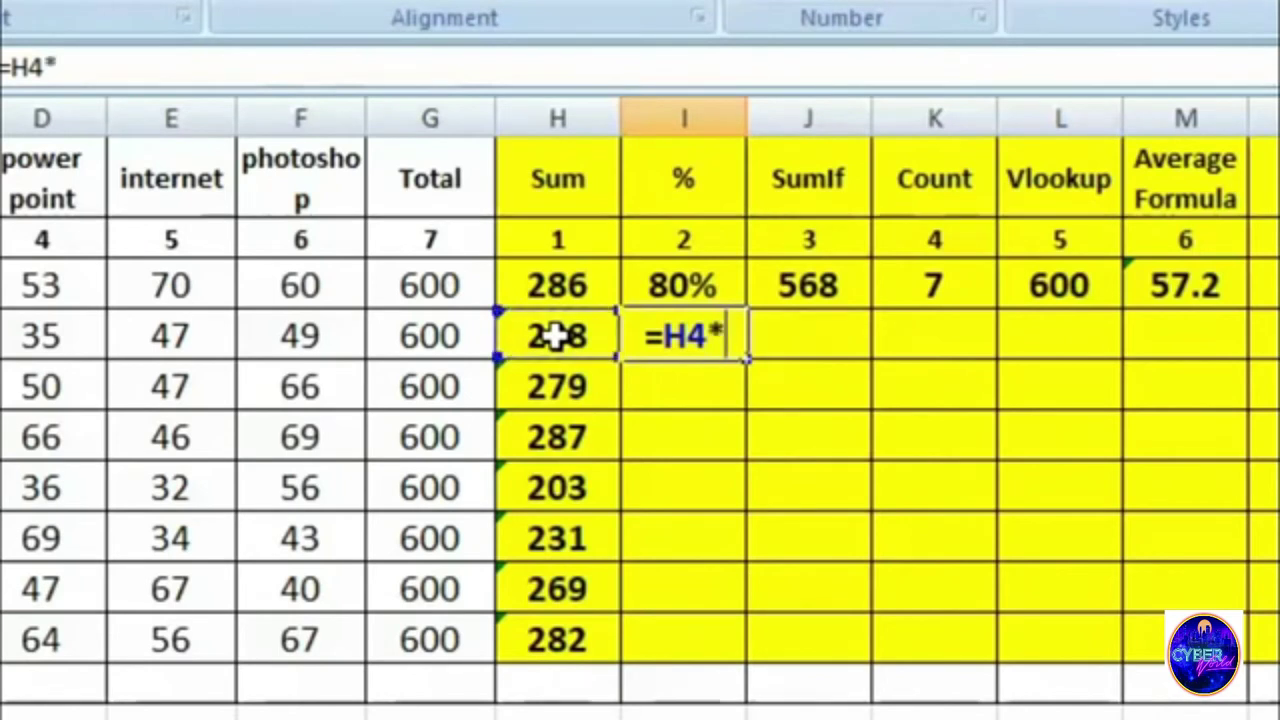
pyautogui.write('100')
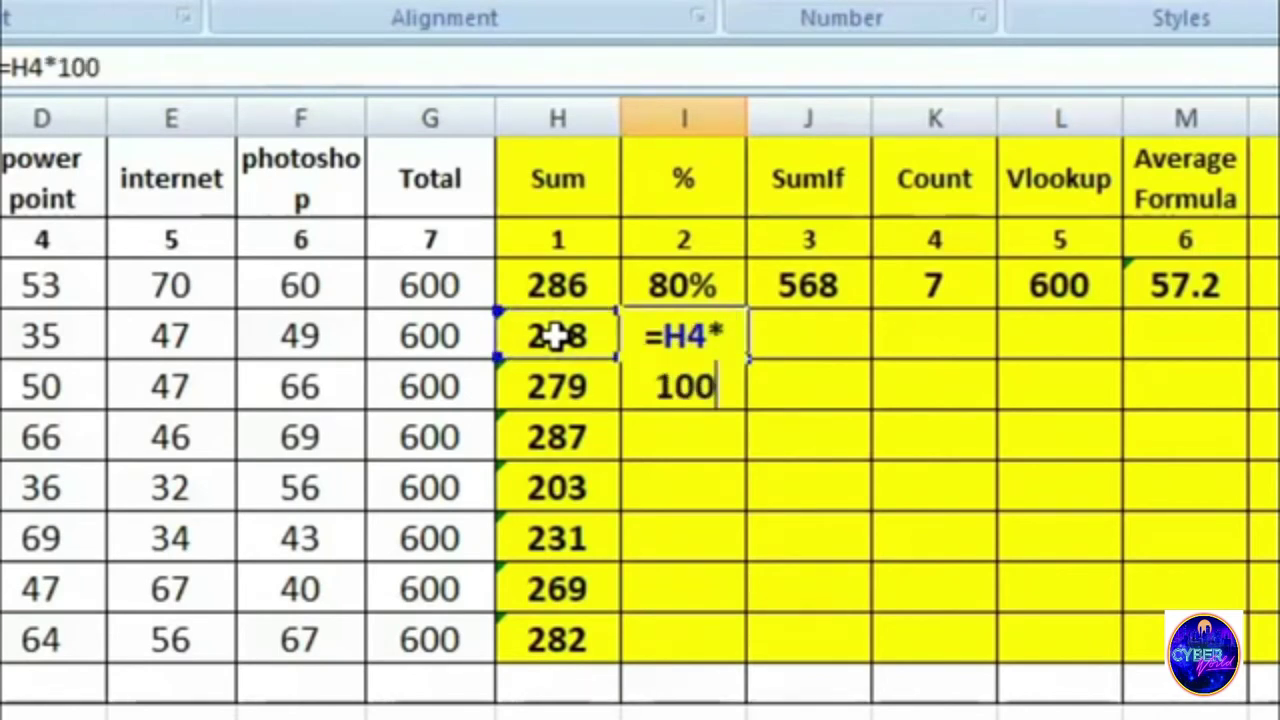
pyautogui.write('/')
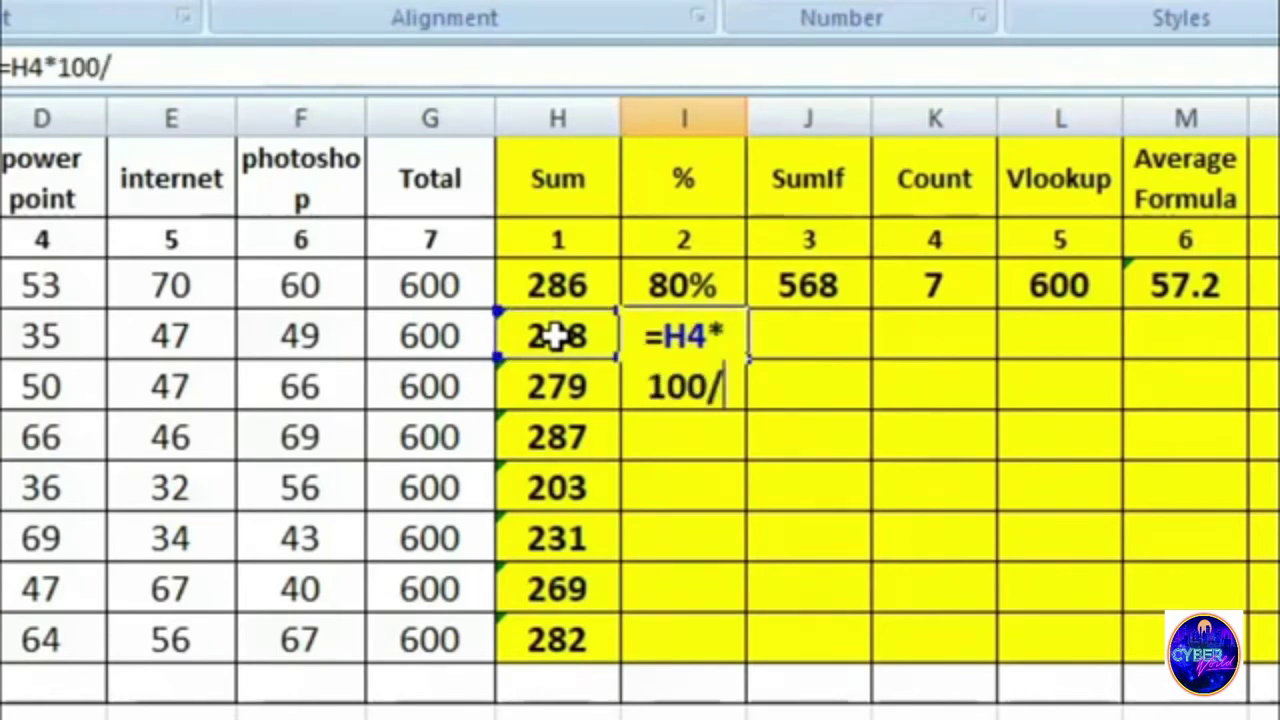
pyautogui.click(410, 338)
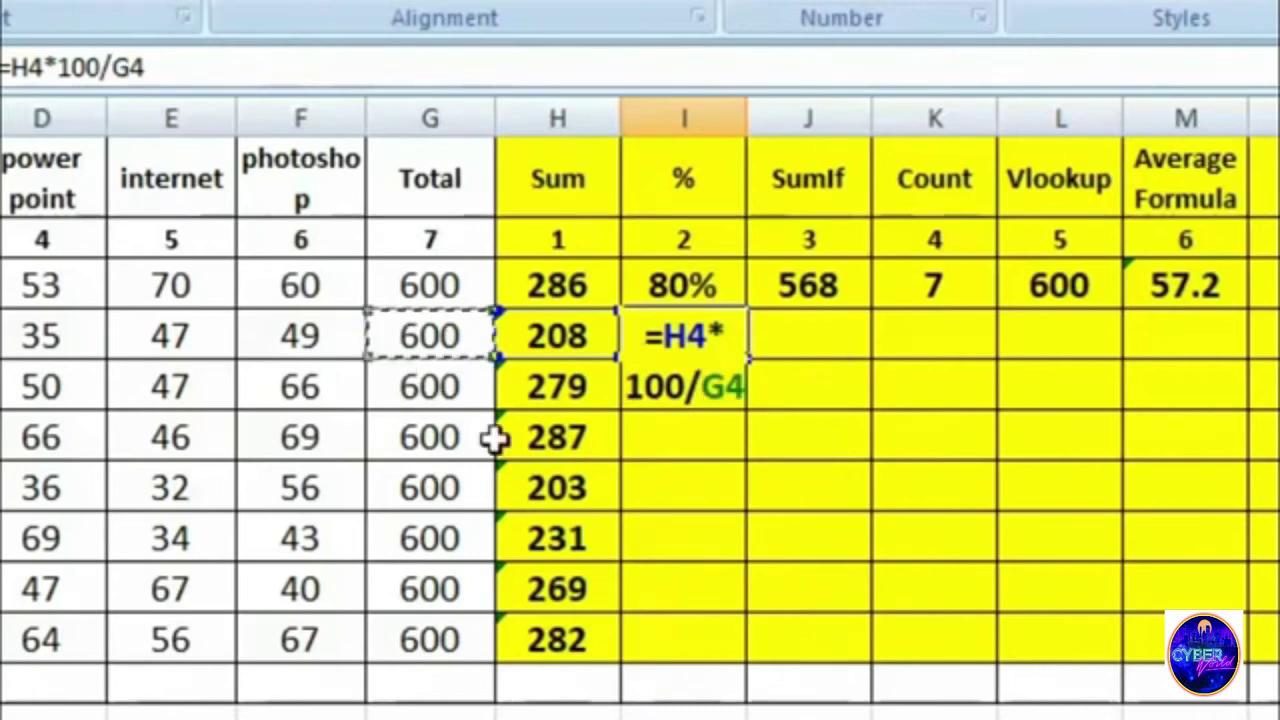
pyautogui.press('Return')
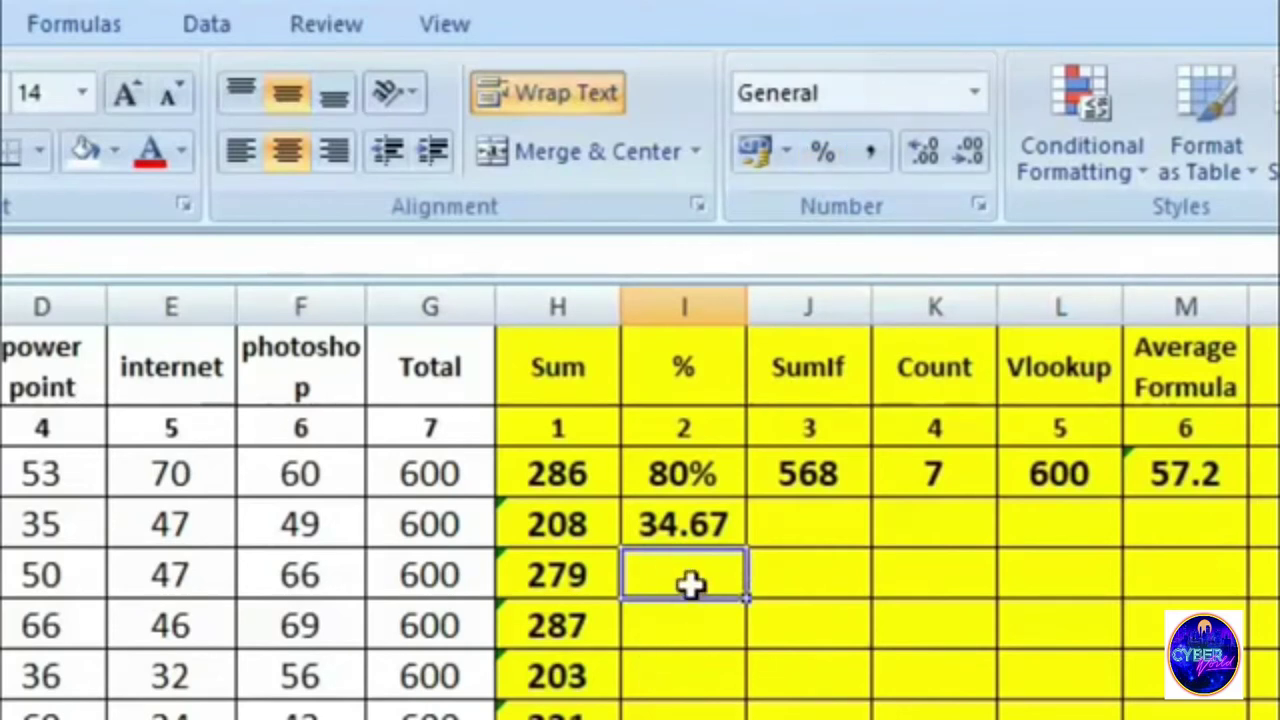
pyautogui.click(821, 150)
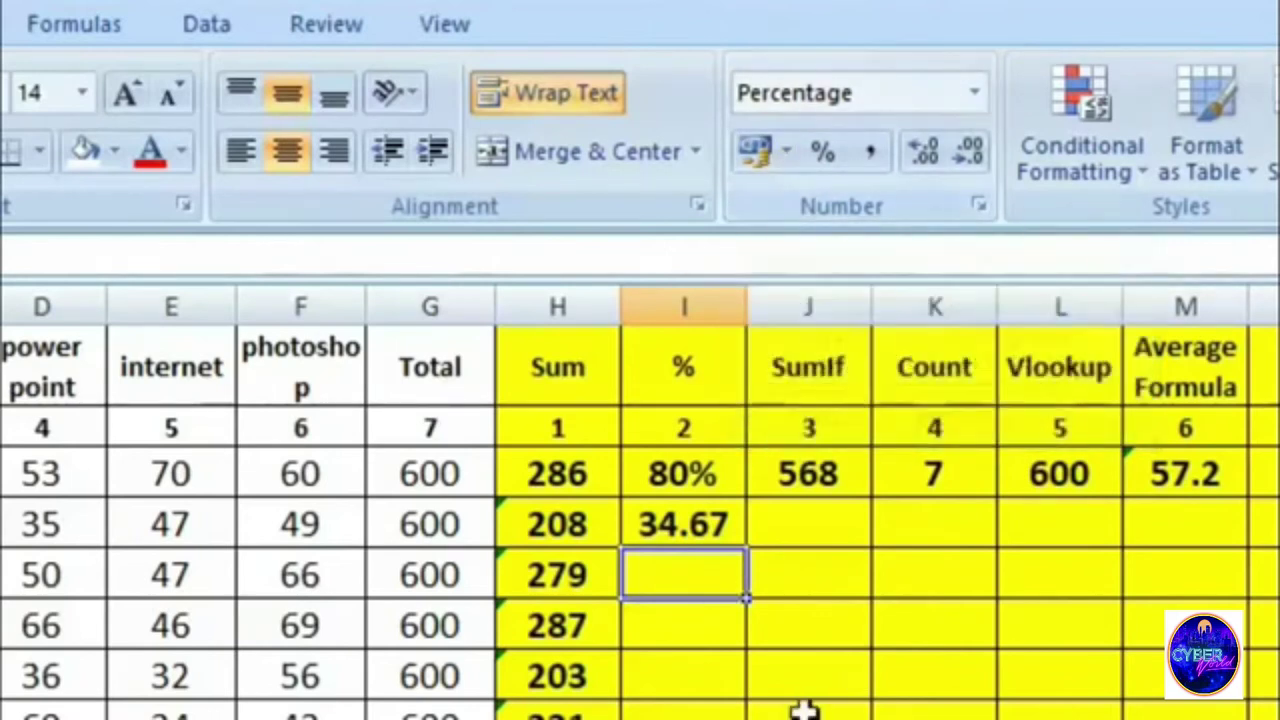
# - Enter =H5/G5 in I5 and fill it down through I10 as percentages
pyautogui.write('=')
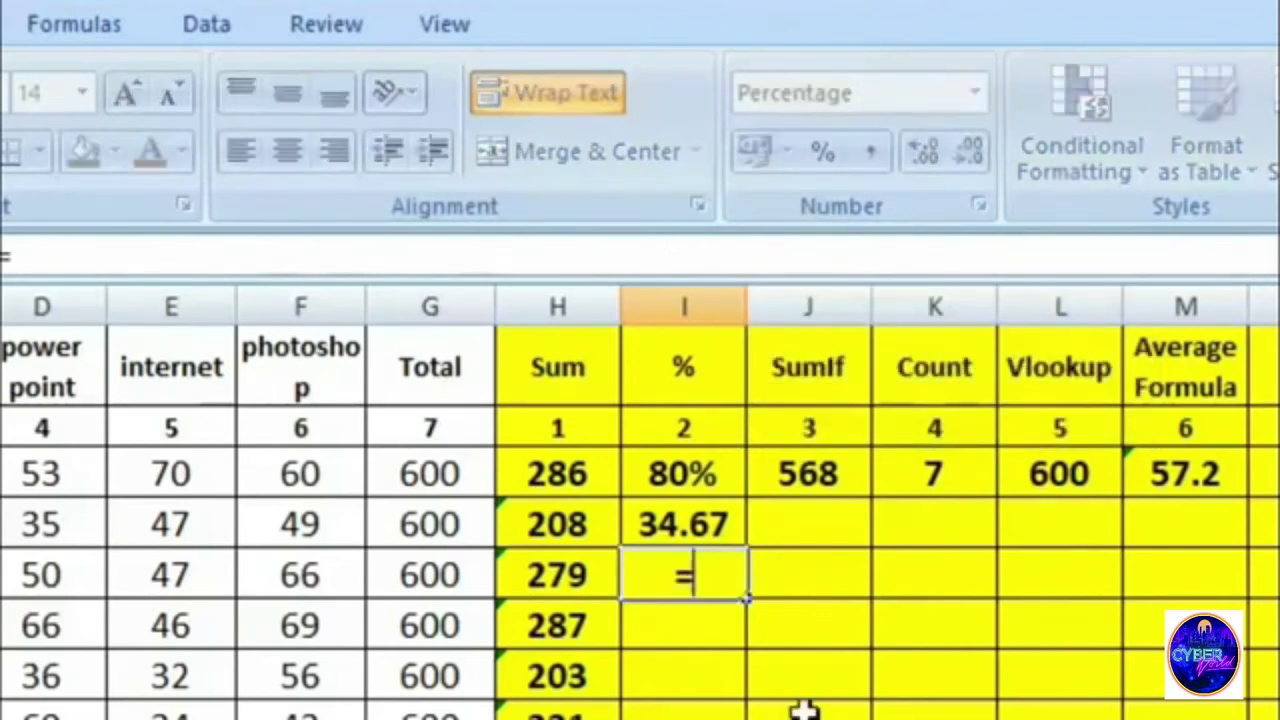
pyautogui.click(580, 580)
pyautogui.write('/')
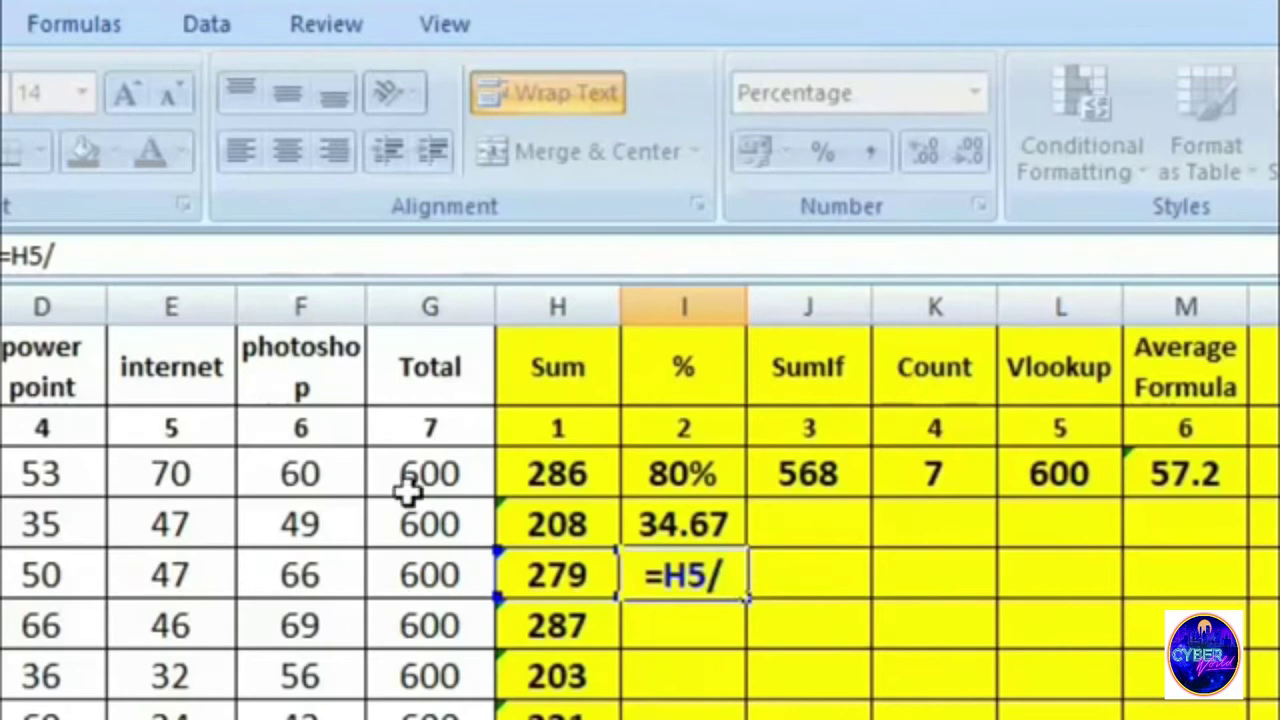
pyautogui.click(449, 574)
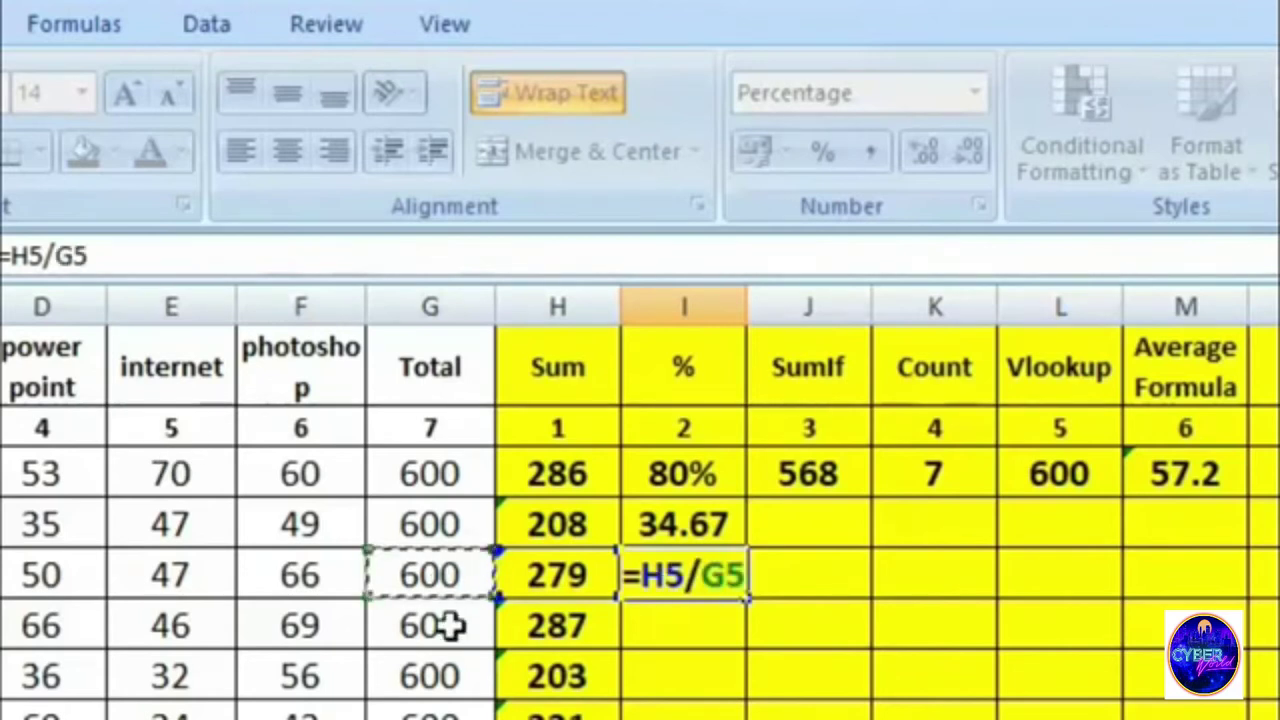
pyautogui.press('Return')
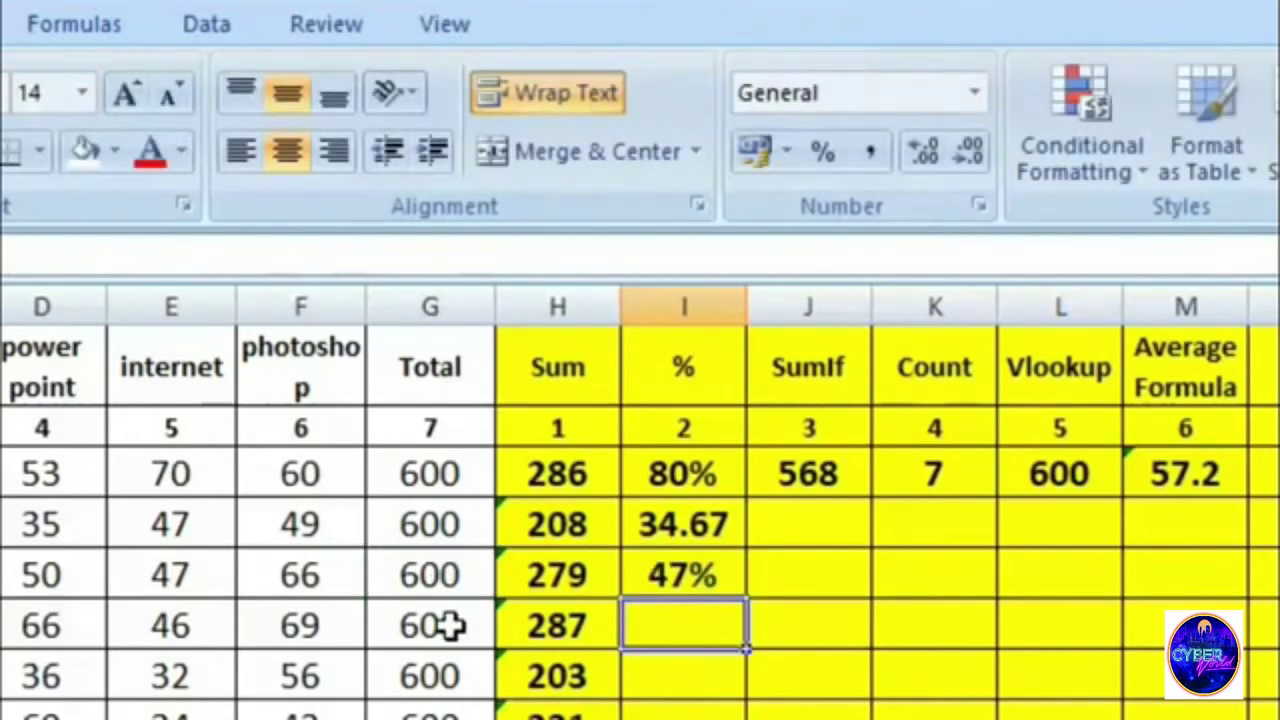
pyautogui.press('Up')
pyautogui.press('Up')
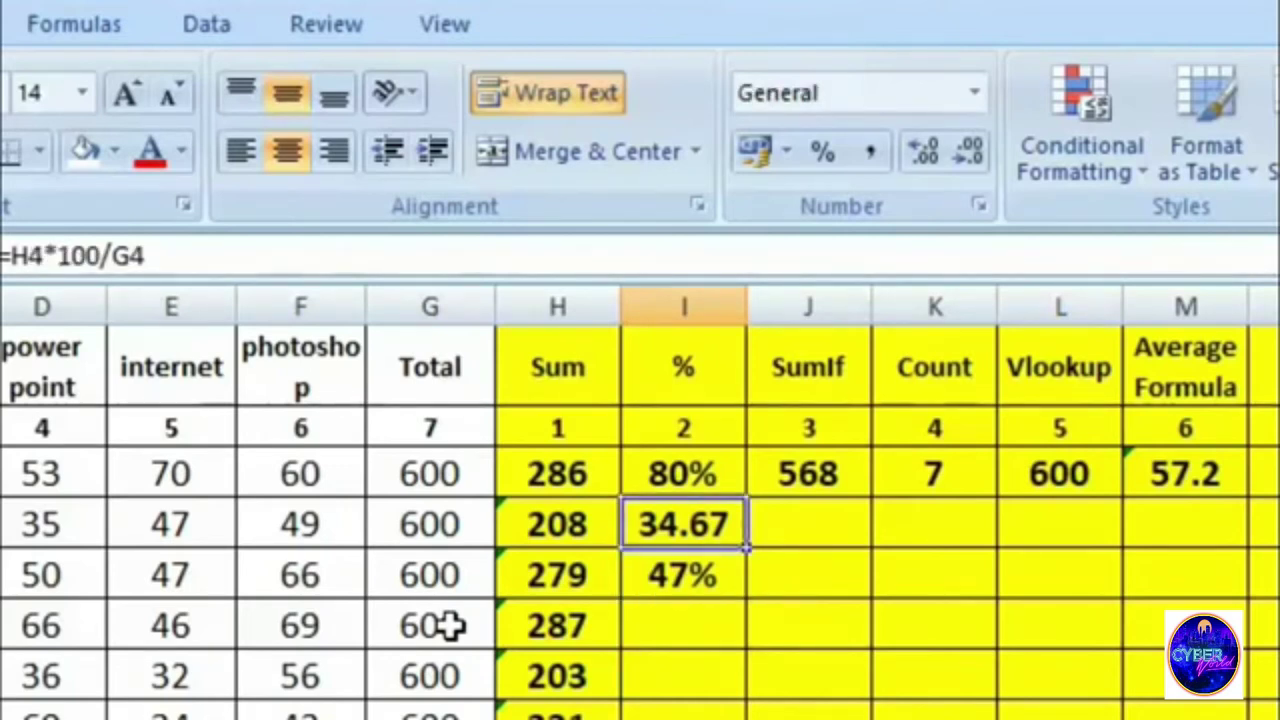
pyautogui.press('Down')
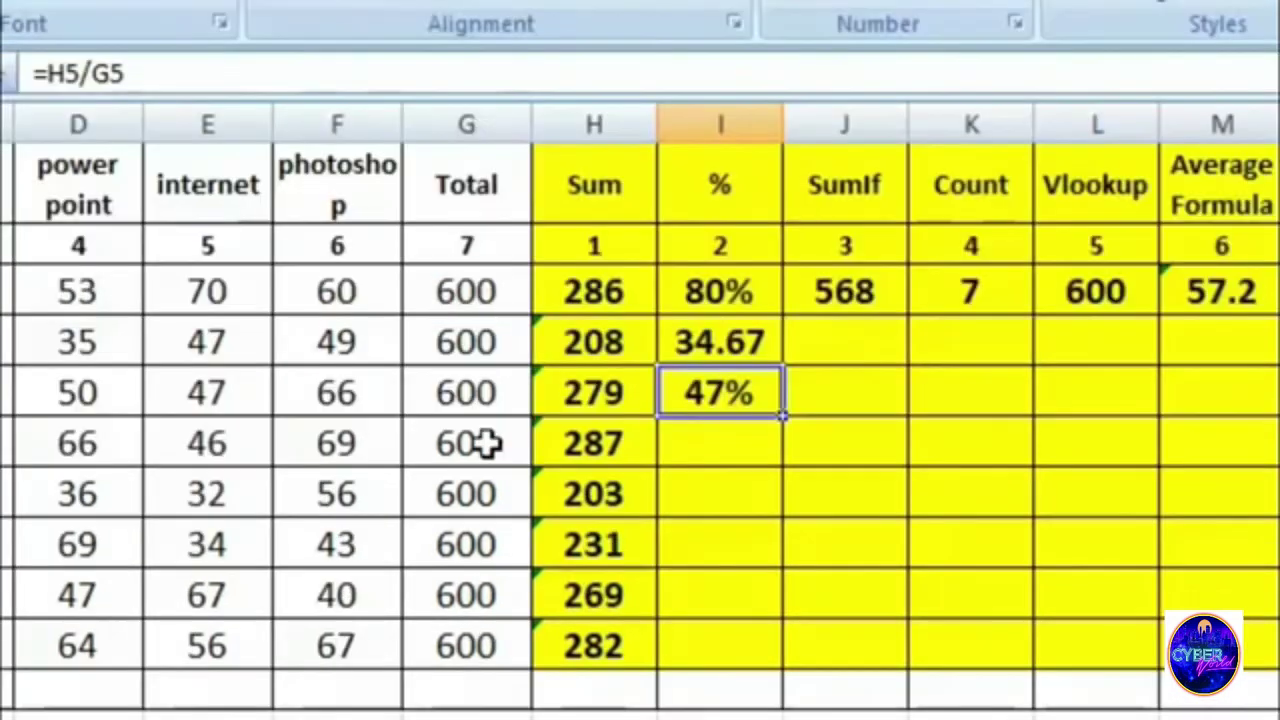
pyautogui.moveTo(782, 418); pyautogui.dragTo(792, 662)
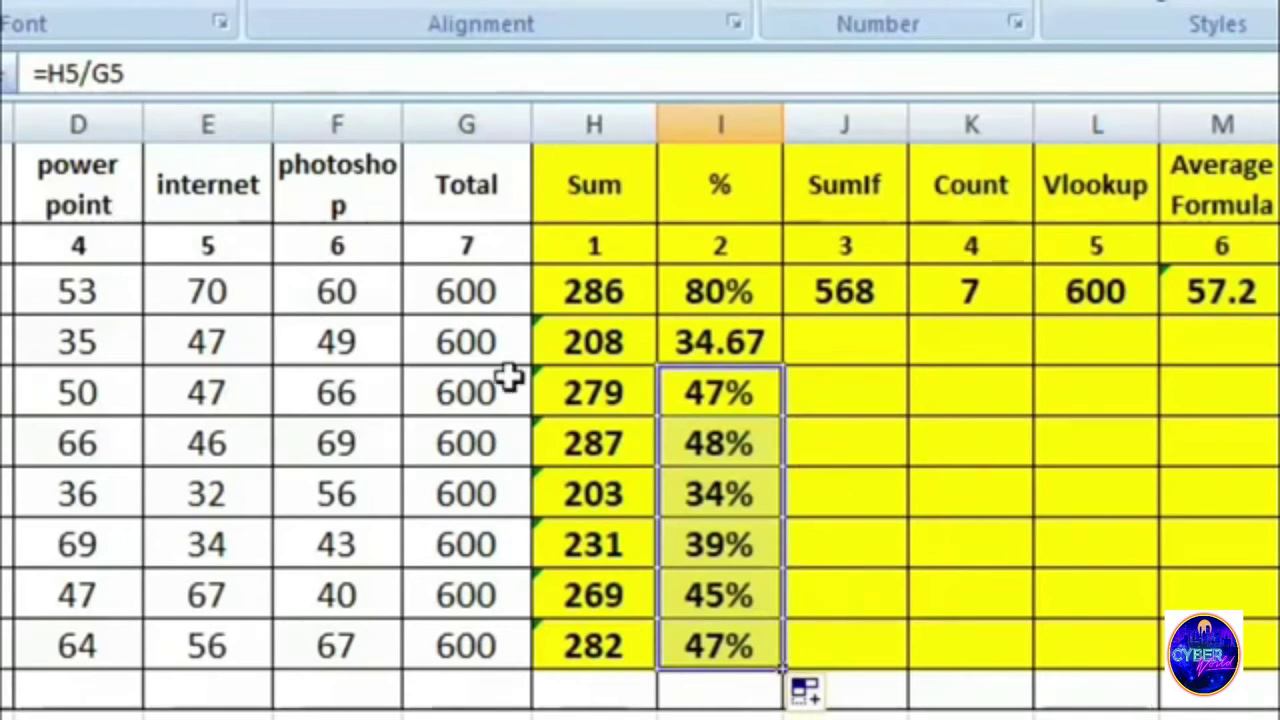
pyautogui.click(790, 448)
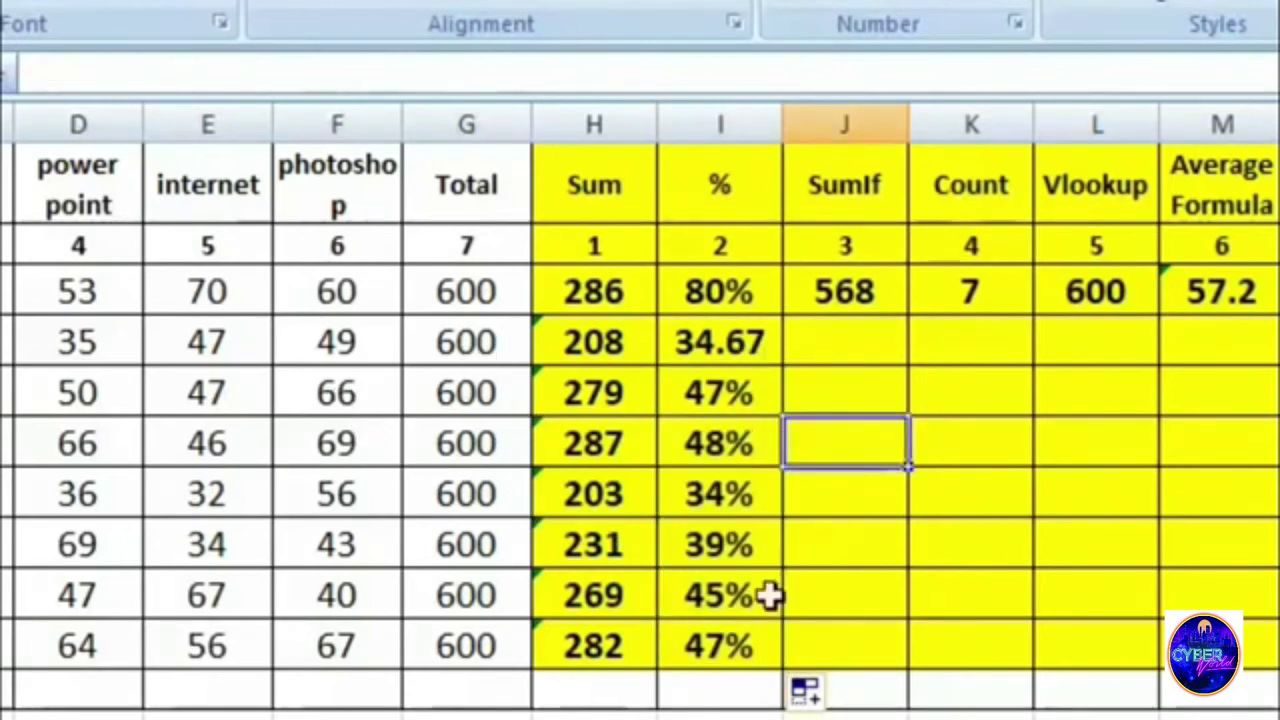
pyautogui.press('Up')
pyautogui.press('Up')
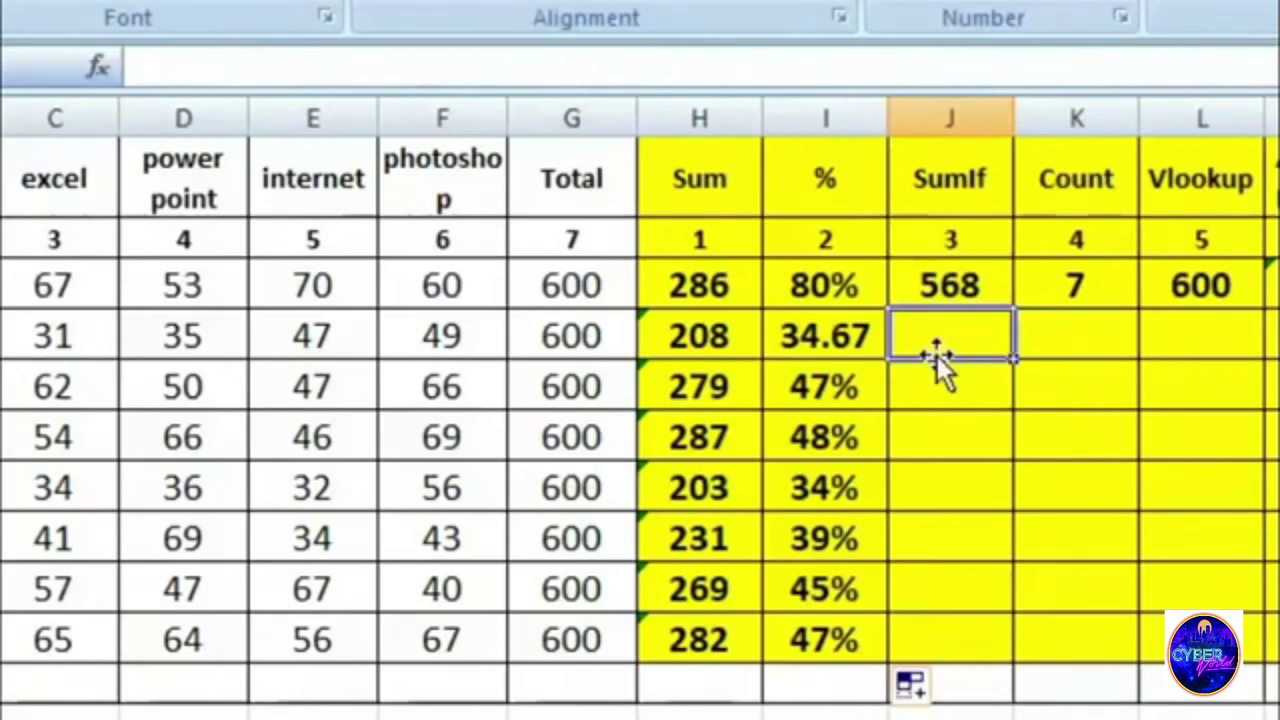
# - Enter a SUMIF in J4 matching the first student's name in A3:A10, summing H3:H10 to 568
pyautogui.write('=s')
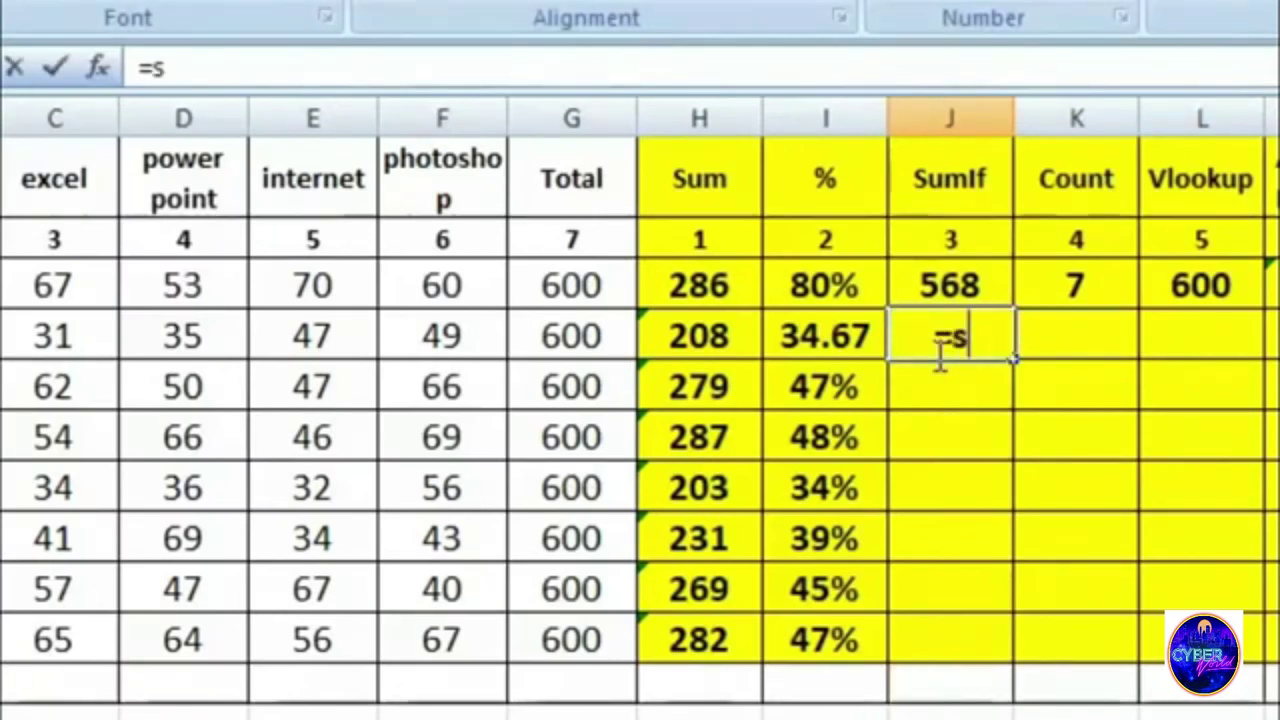
pyautogui.write('umif')
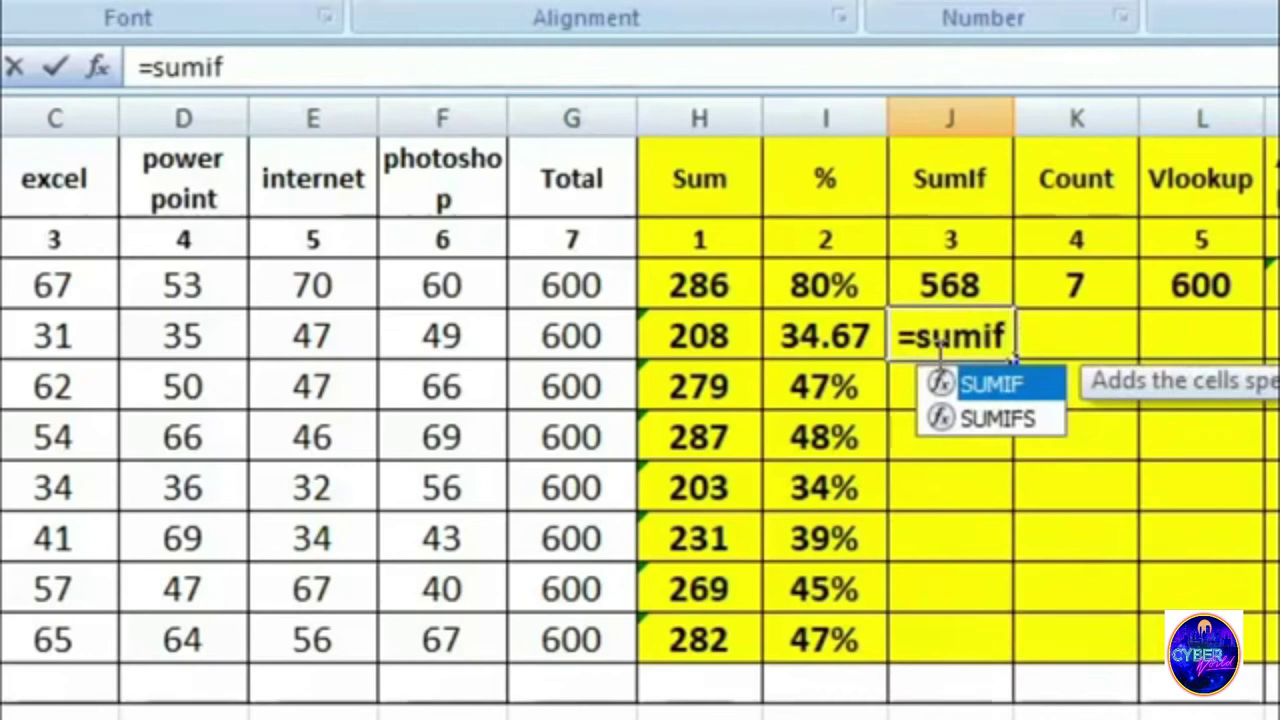
pyautogui.write('(')
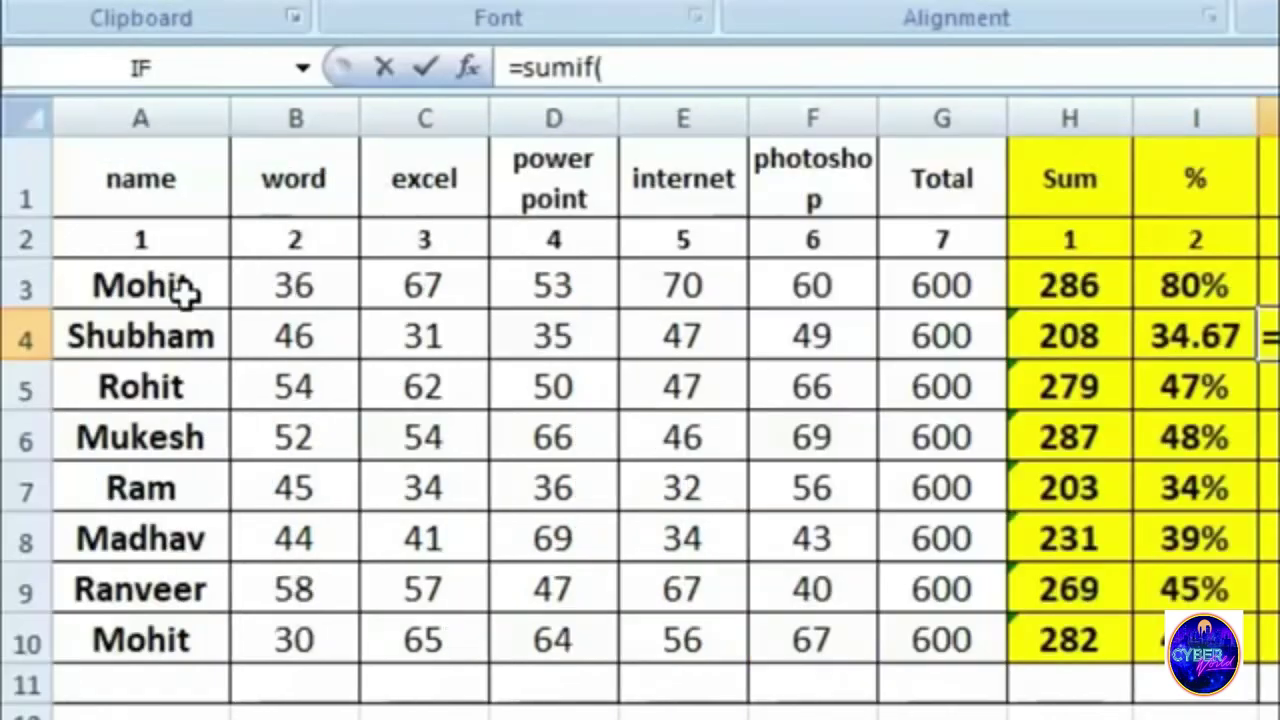
pyautogui.moveTo(177, 289); pyautogui.dragTo(189, 640)
pyautogui.write(',')
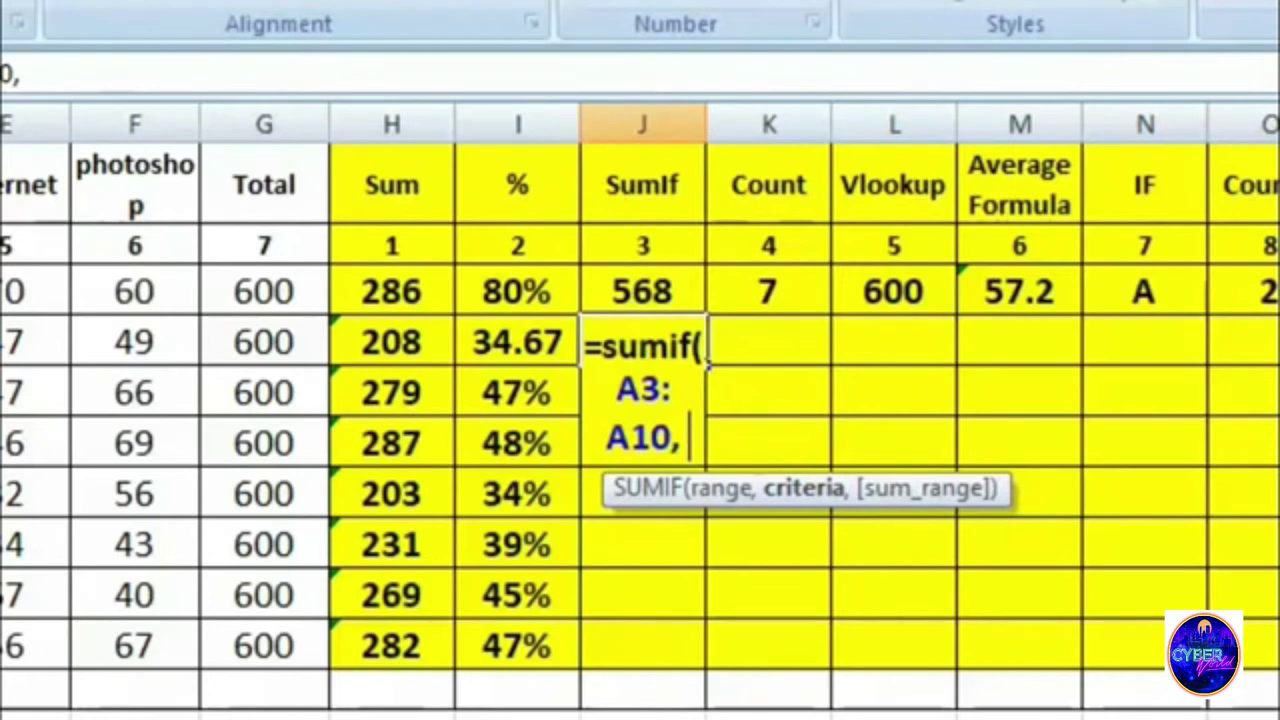
pyautogui.write('"')
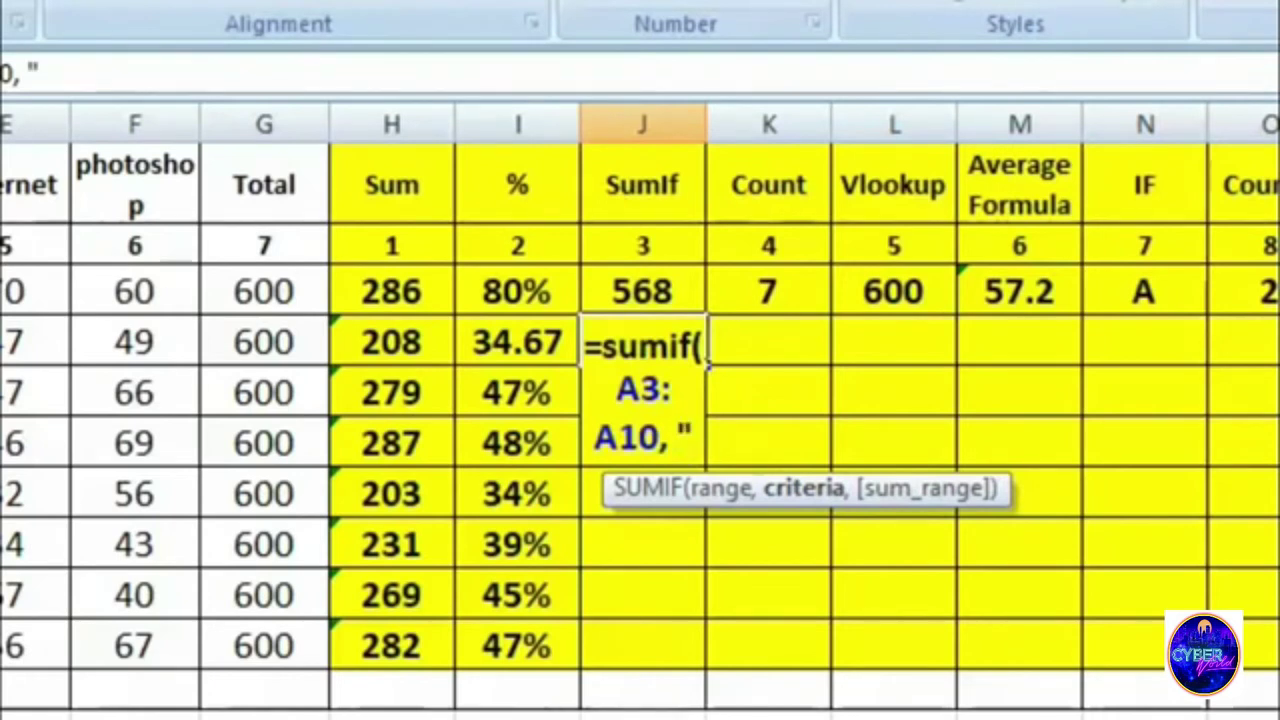
pyautogui.write('Mohit')
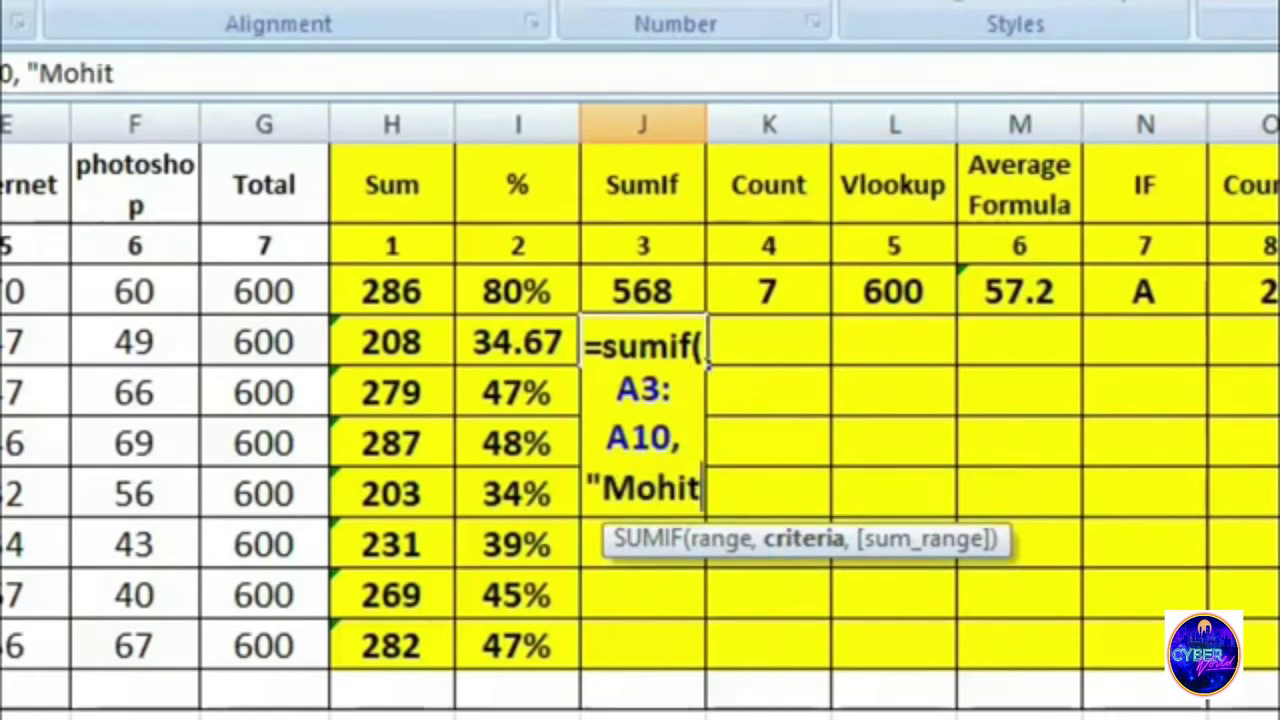
pyautogui.write('"')
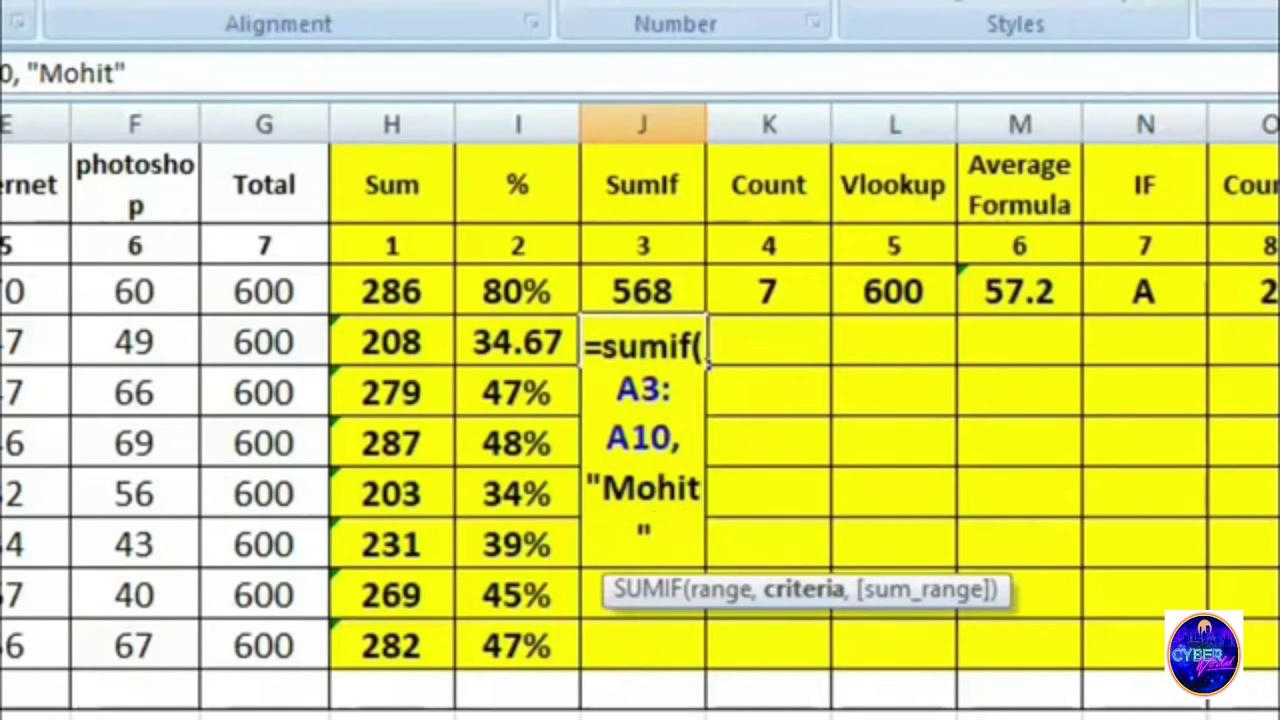
pyautogui.write(',')
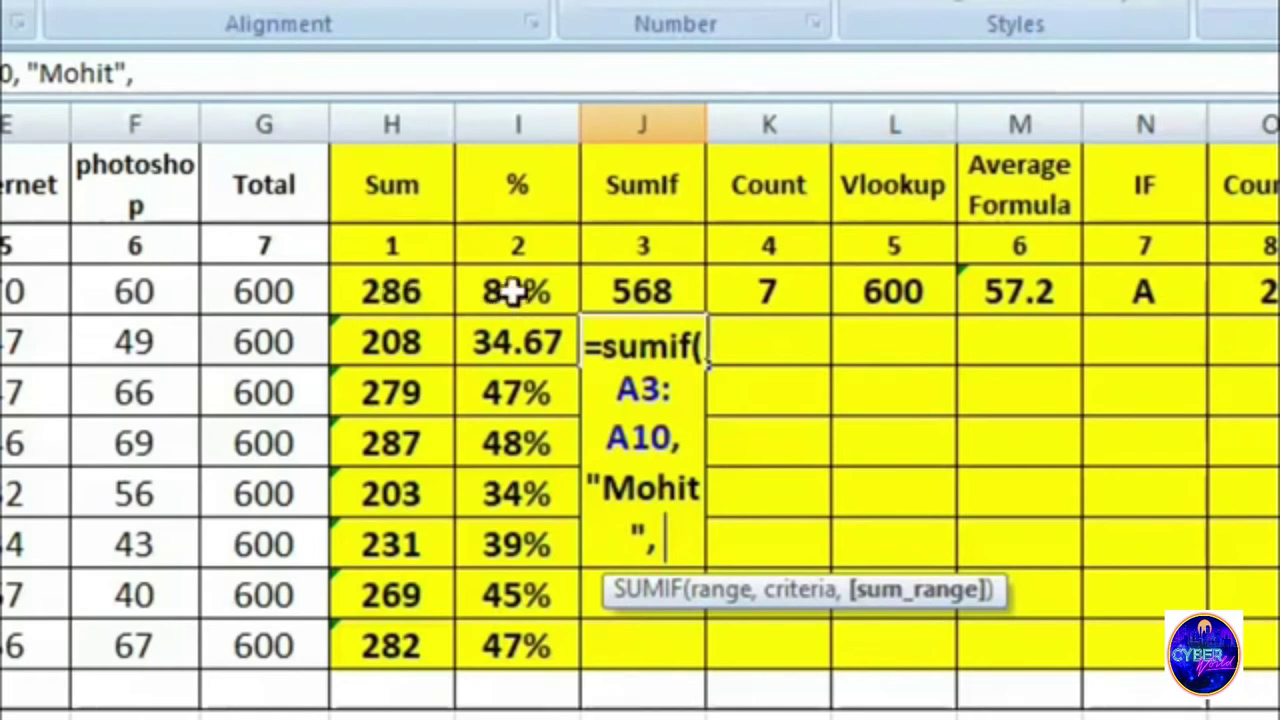
pyautogui.moveTo(405, 290); pyautogui.dragTo(415, 645)
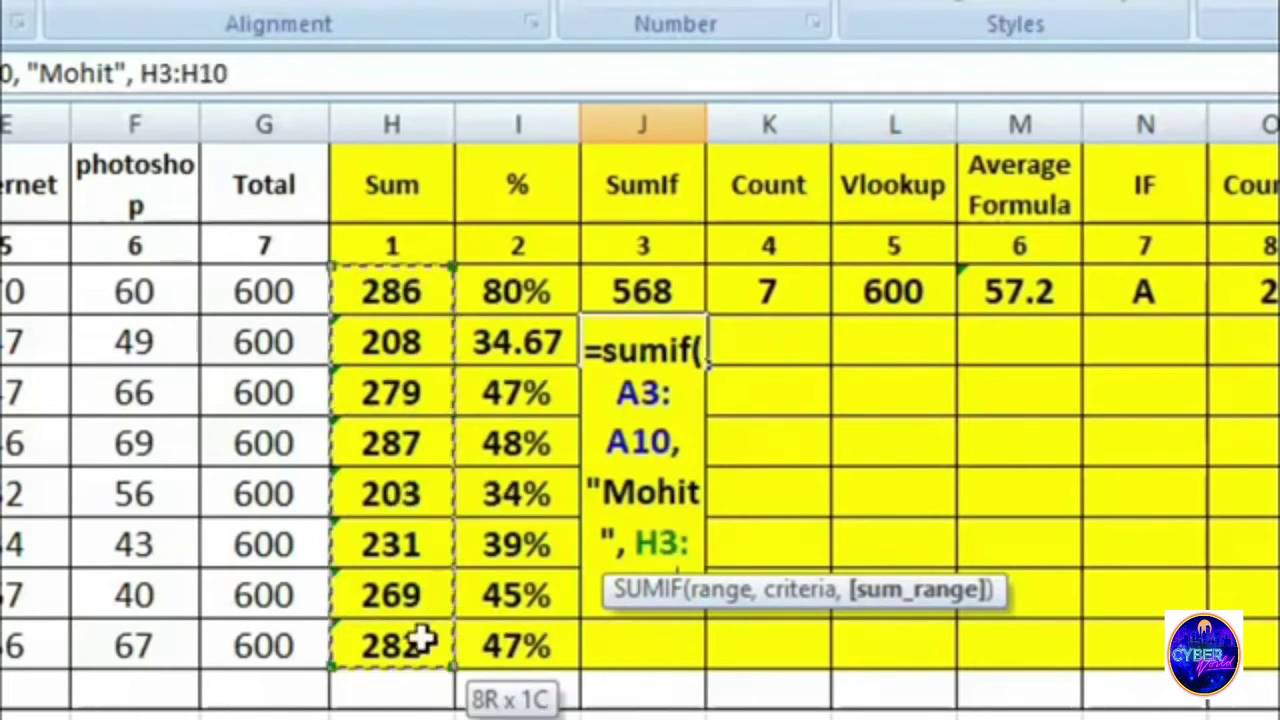
pyautogui.write(')')
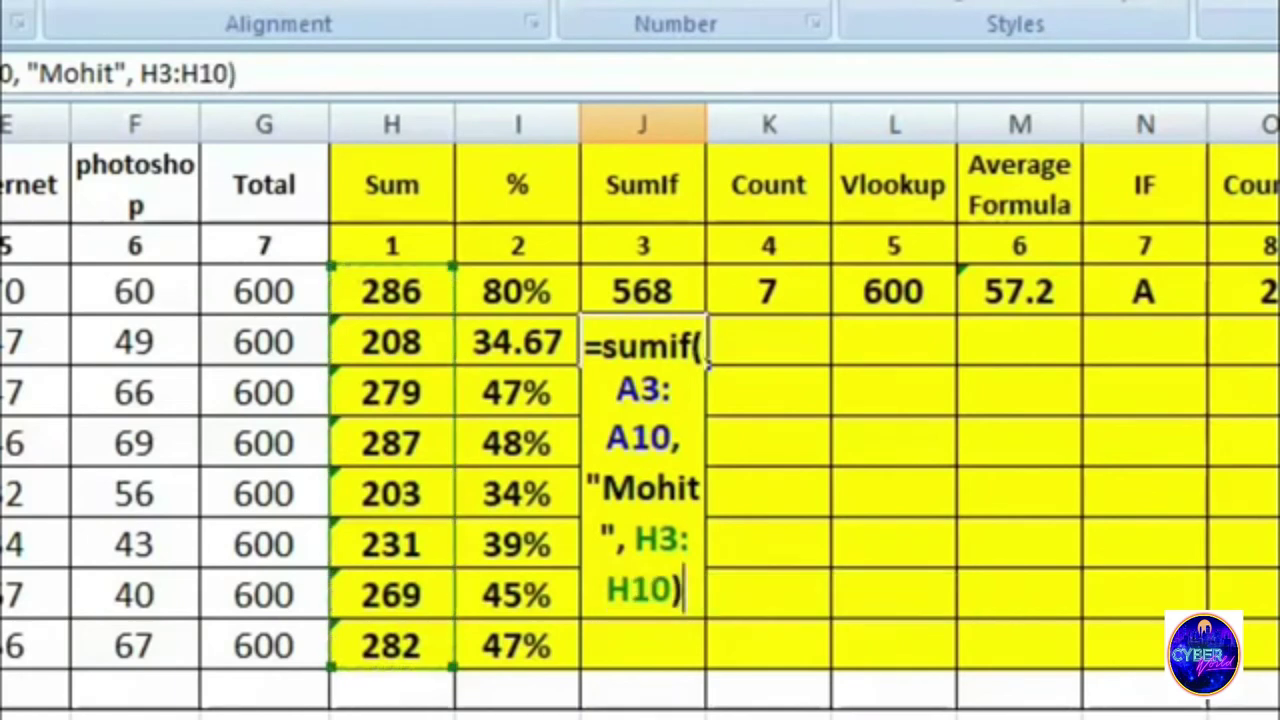
pyautogui.press('Return')
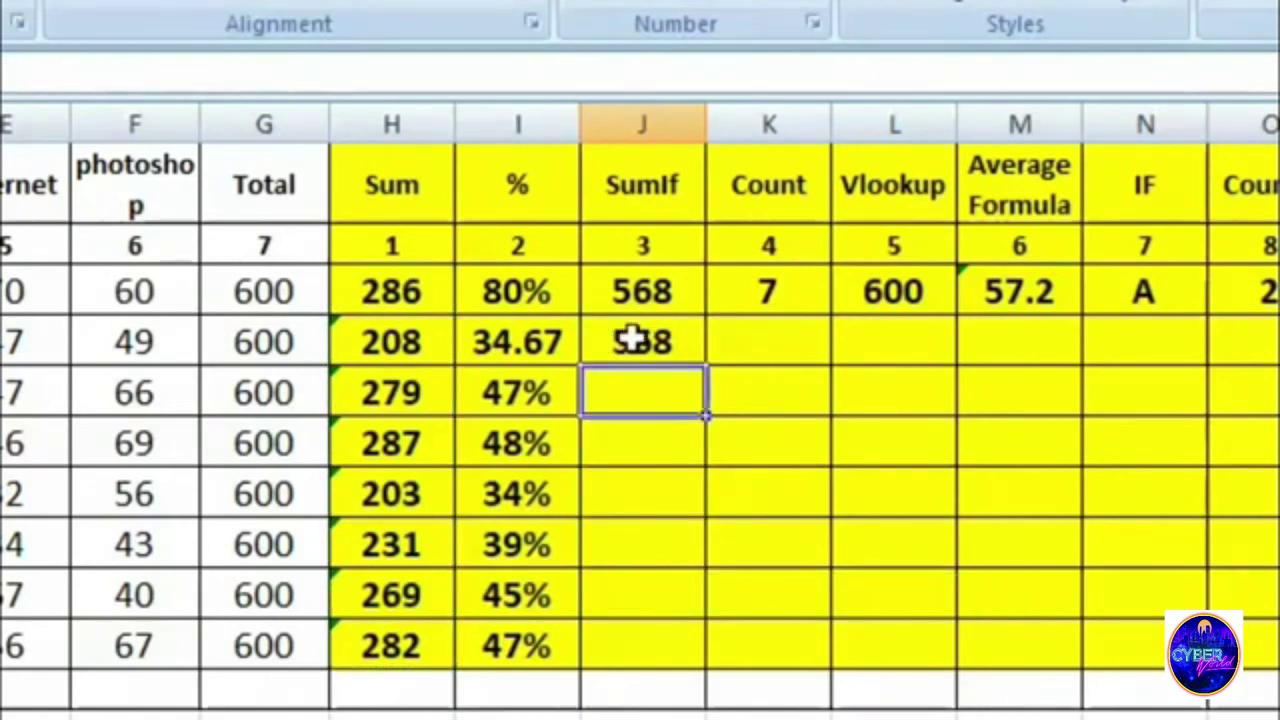
pyautogui.click(632, 338)
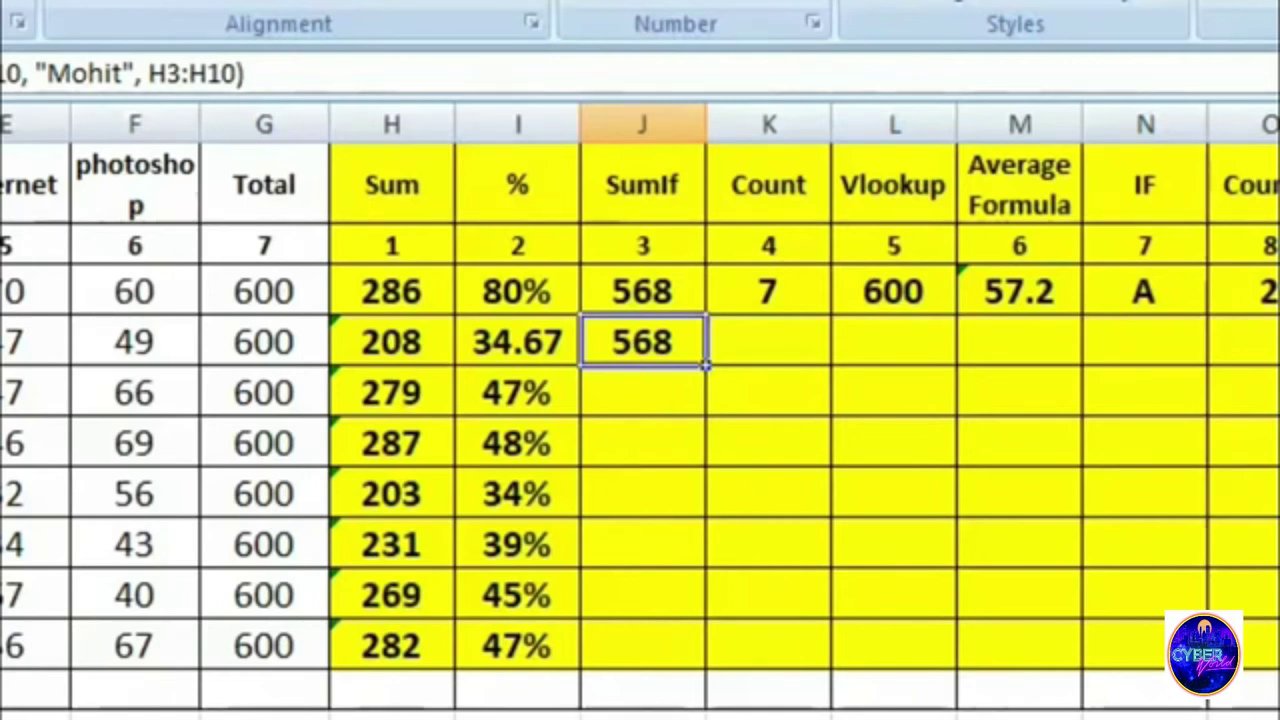
pyautogui.click(768, 341)
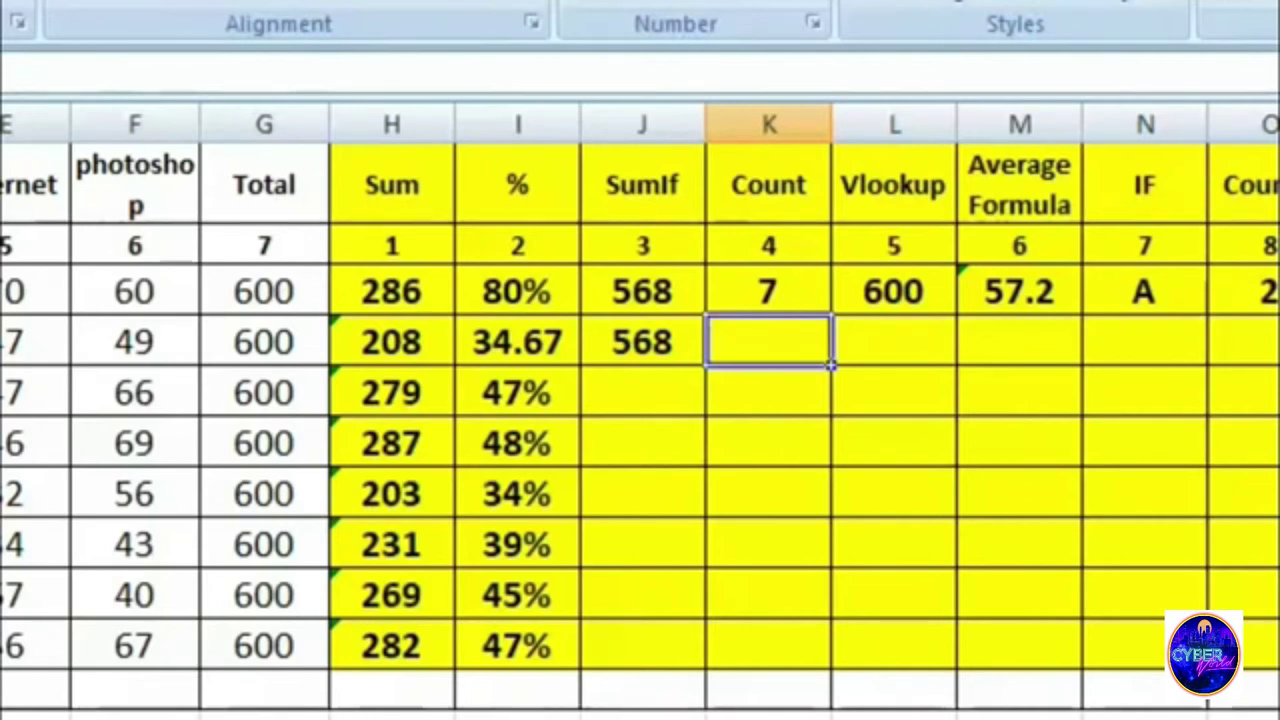
# - Enter =COUNT(A4:G4) in K4, returning 6
pyautogui.write('=')
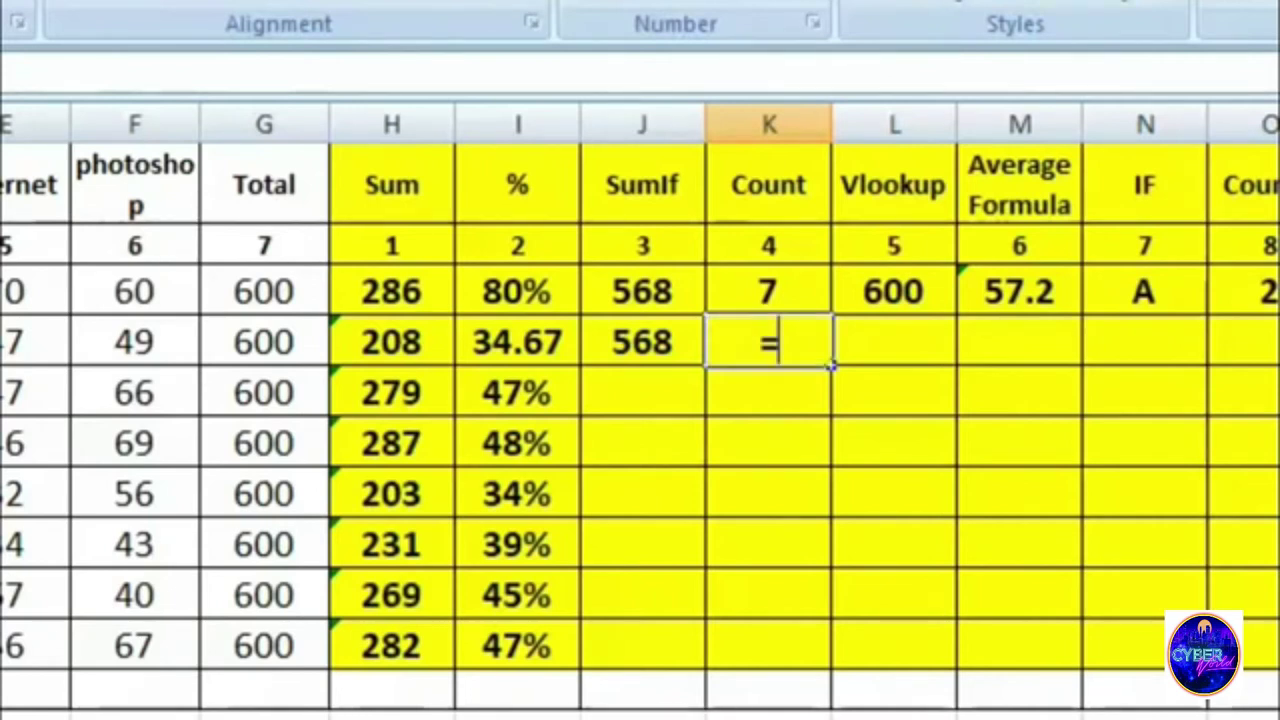
pyautogui.write('cou')
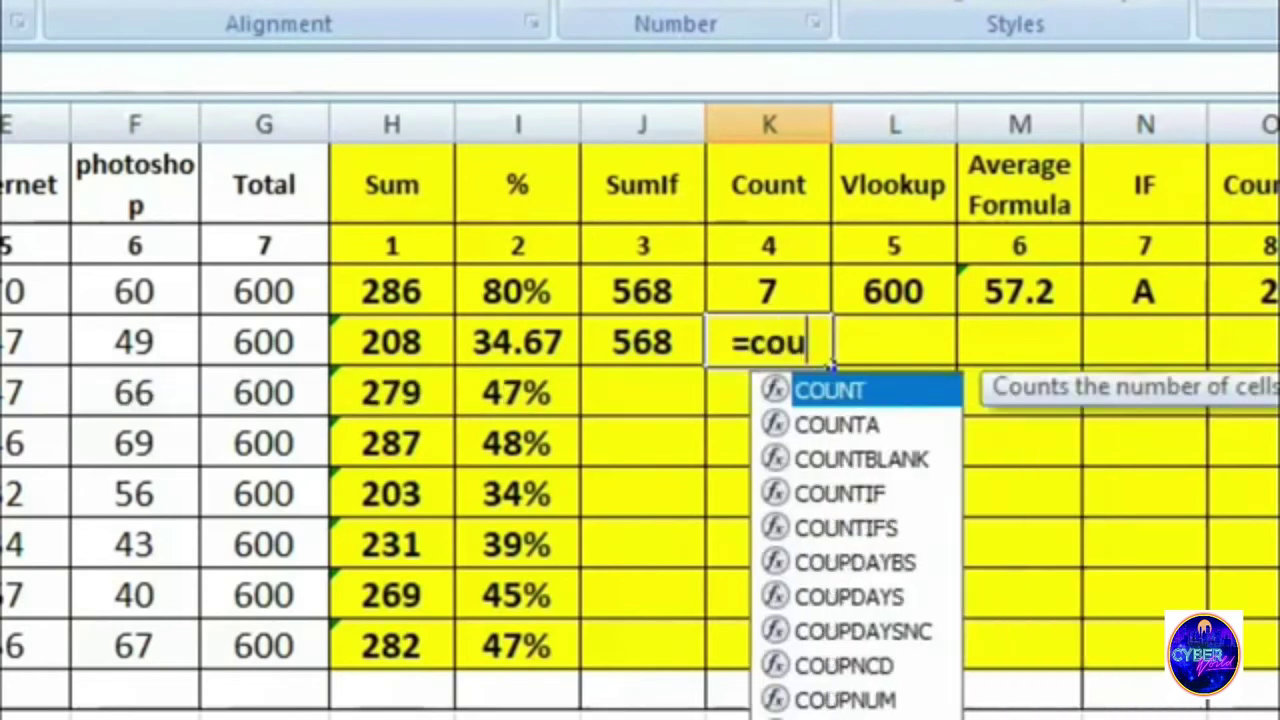
pyautogui.write('nt(')
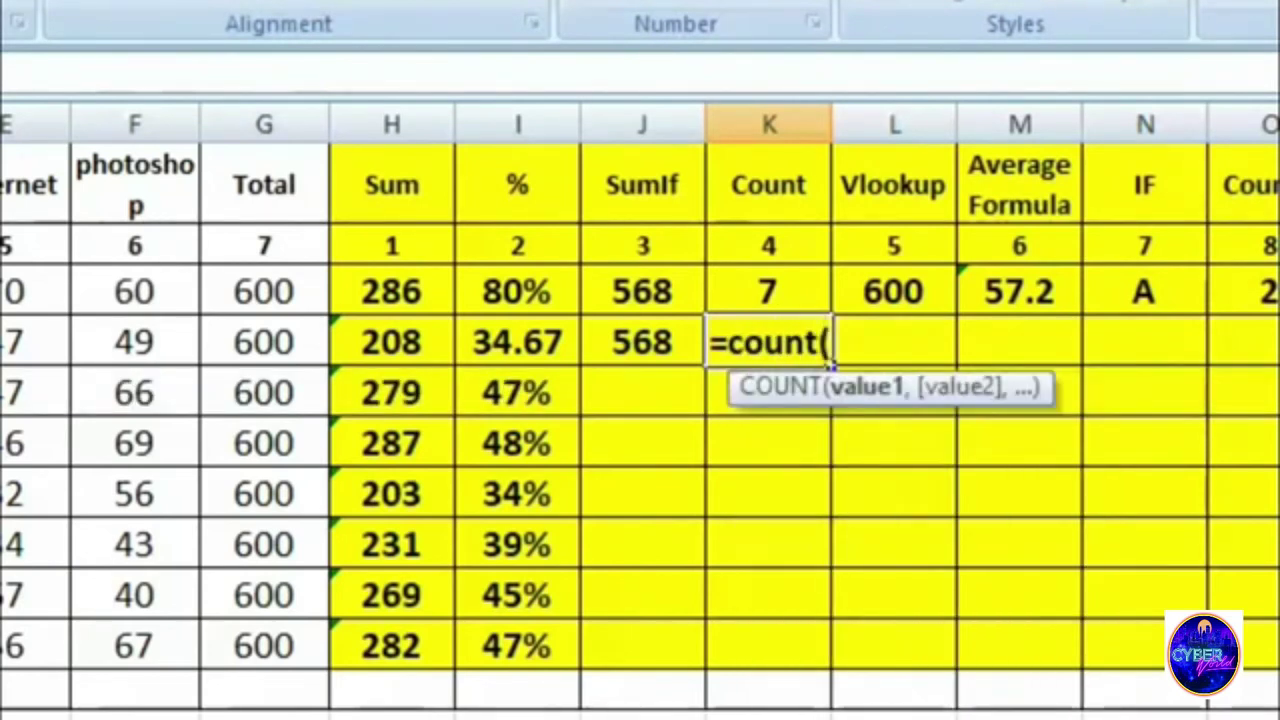
pyautogui.moveTo(86, 348); pyautogui.dragTo(940, 350)
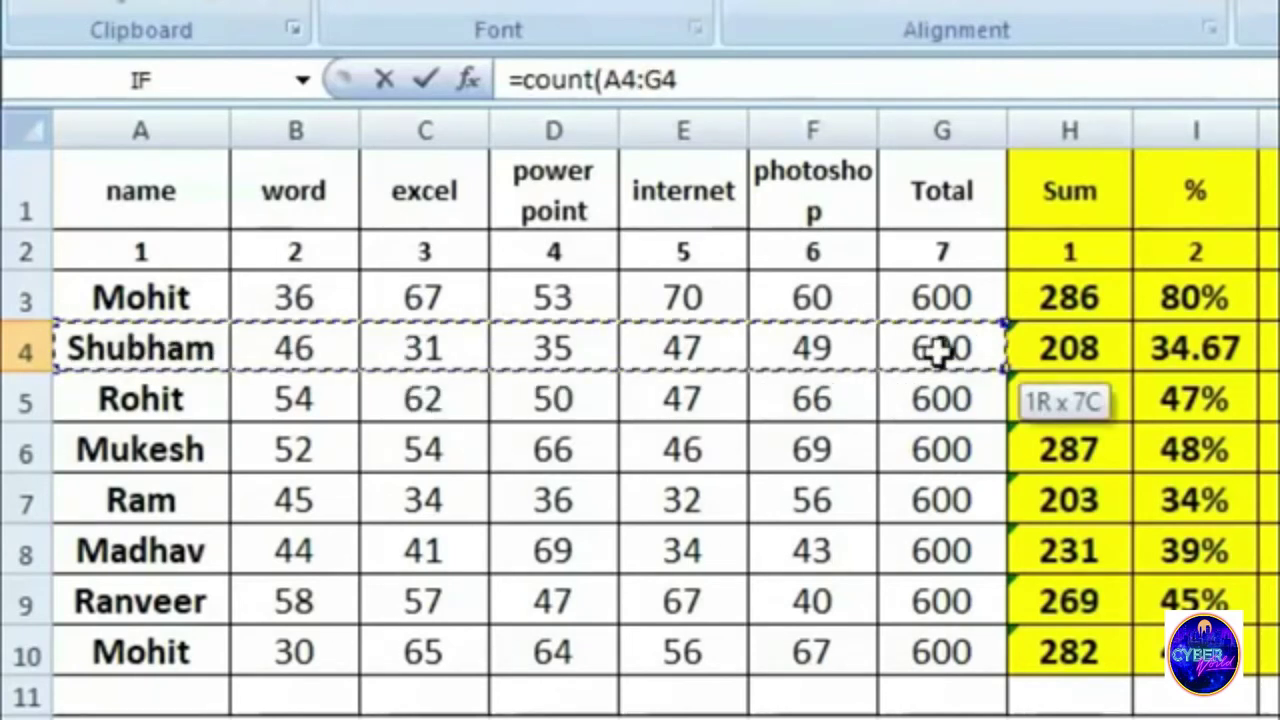
pyautogui.write(')')
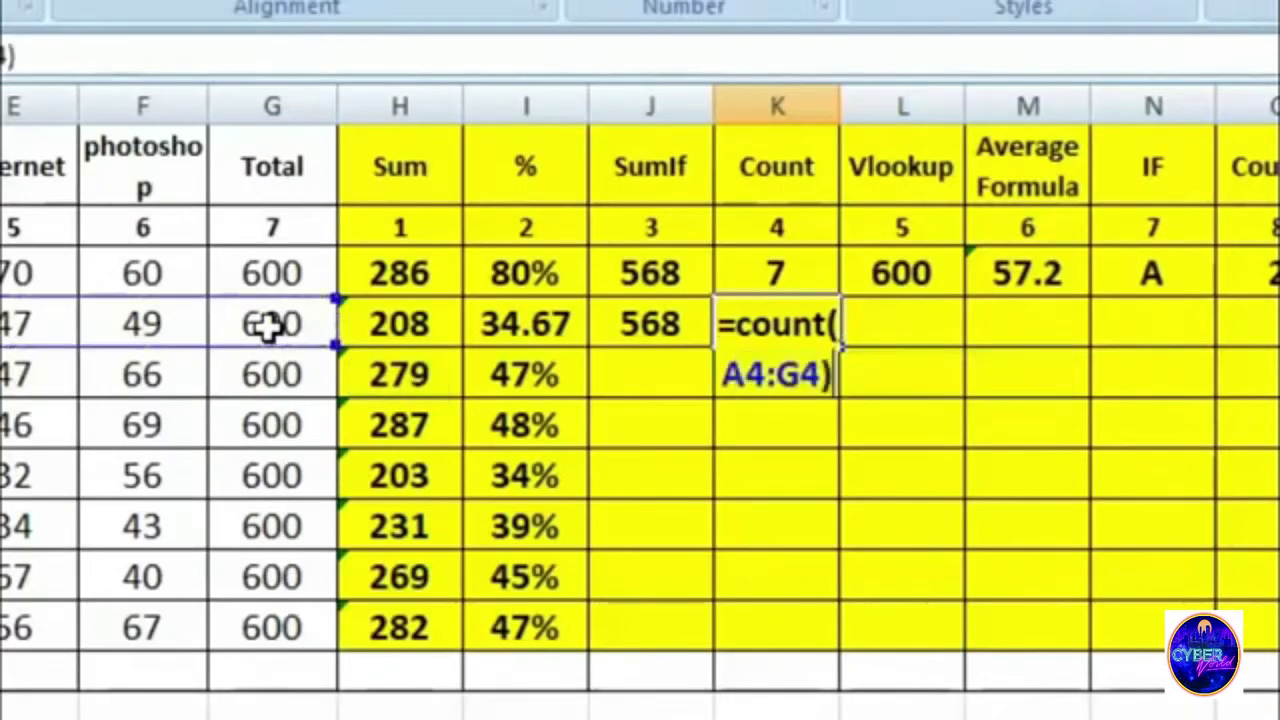
pyautogui.press('Return')
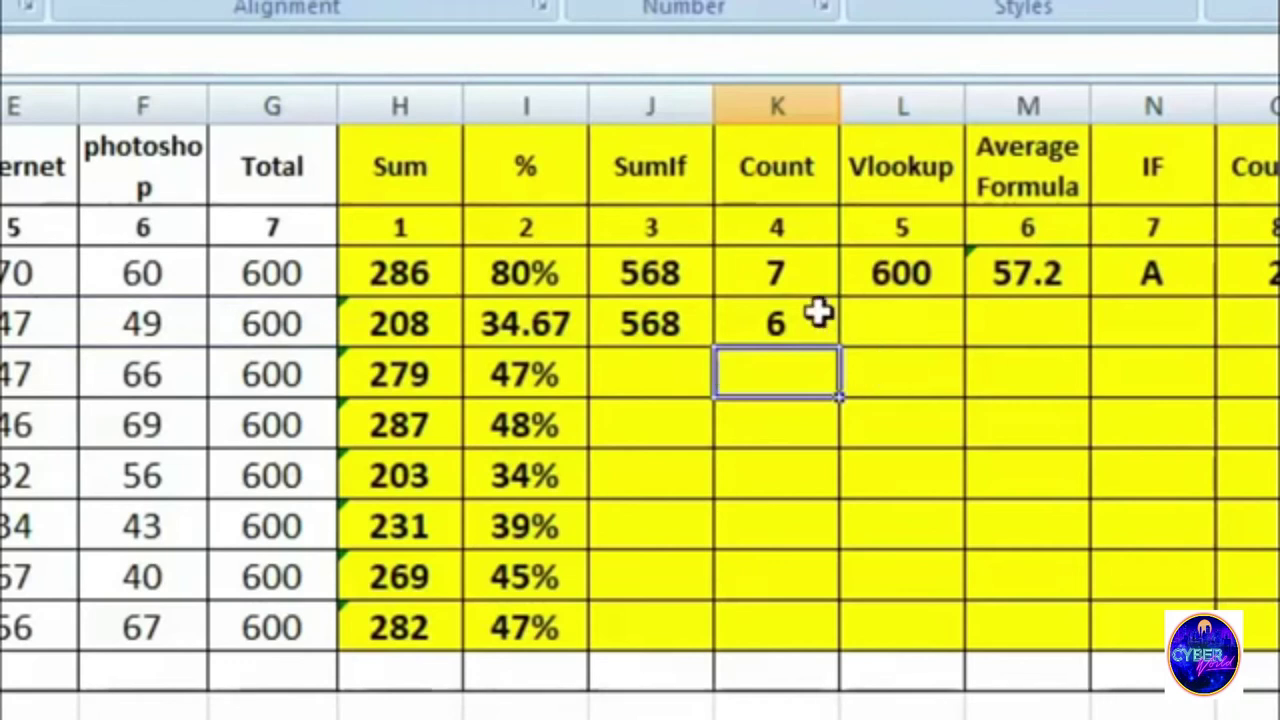
pyautogui.click(818, 318)
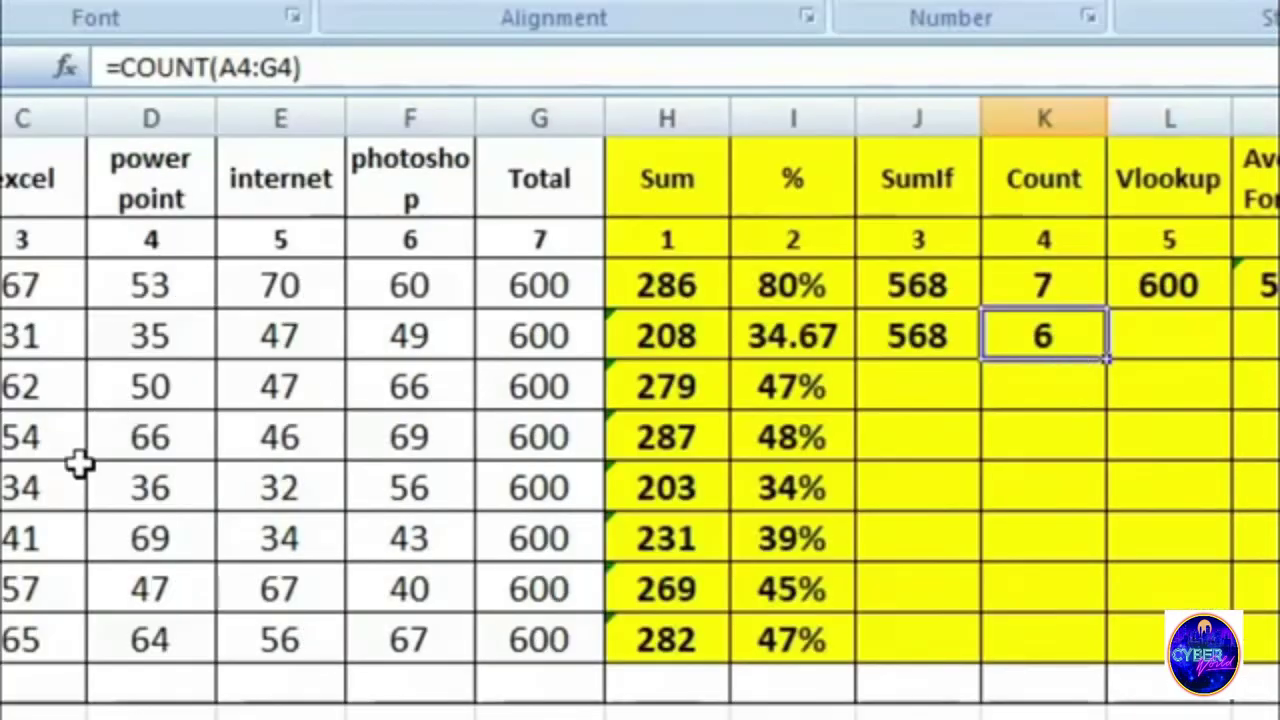
# - Replace the second student's power point mark of 35 with 25
pyautogui.press('Home')
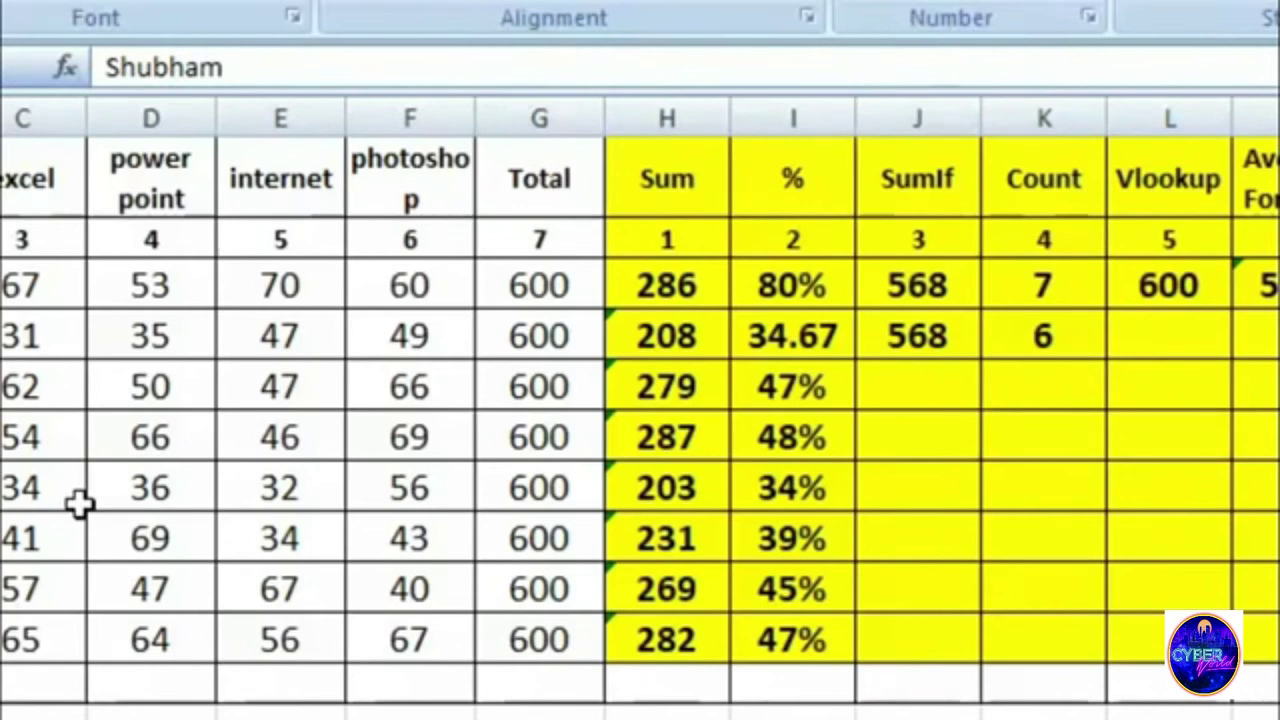
pyautogui.click(137, 333)
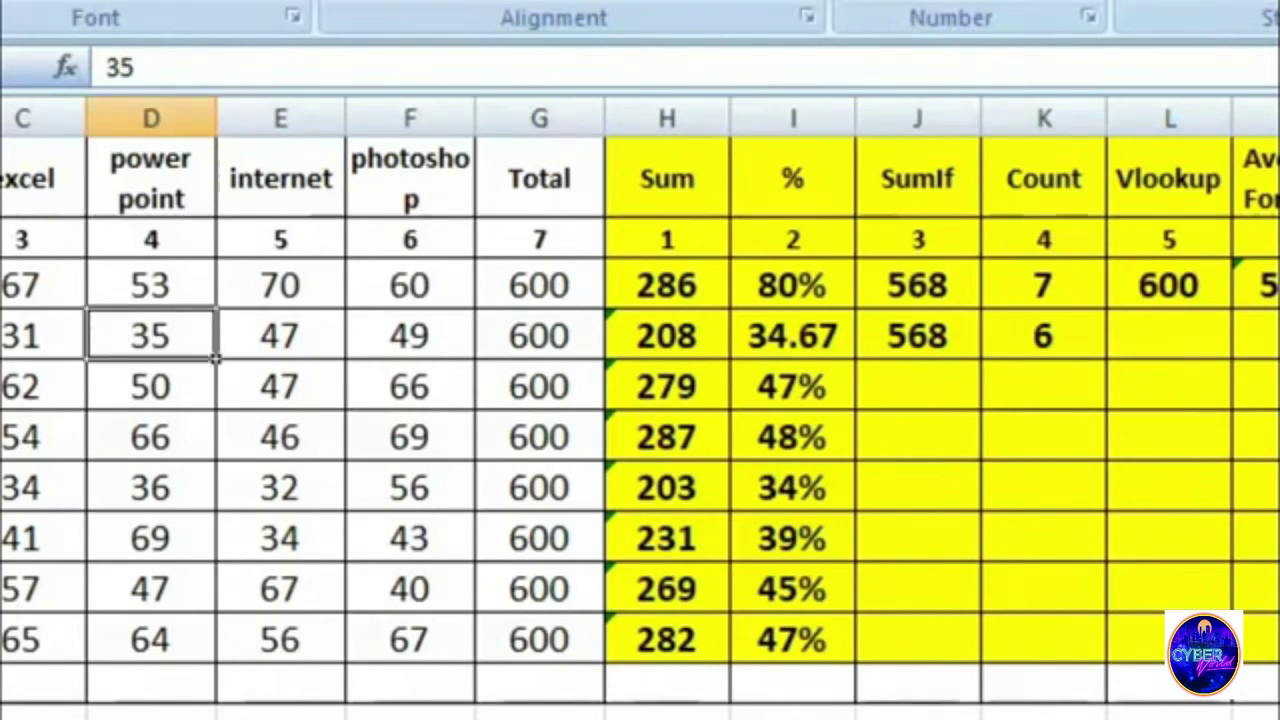
pyautogui.press('Delete')
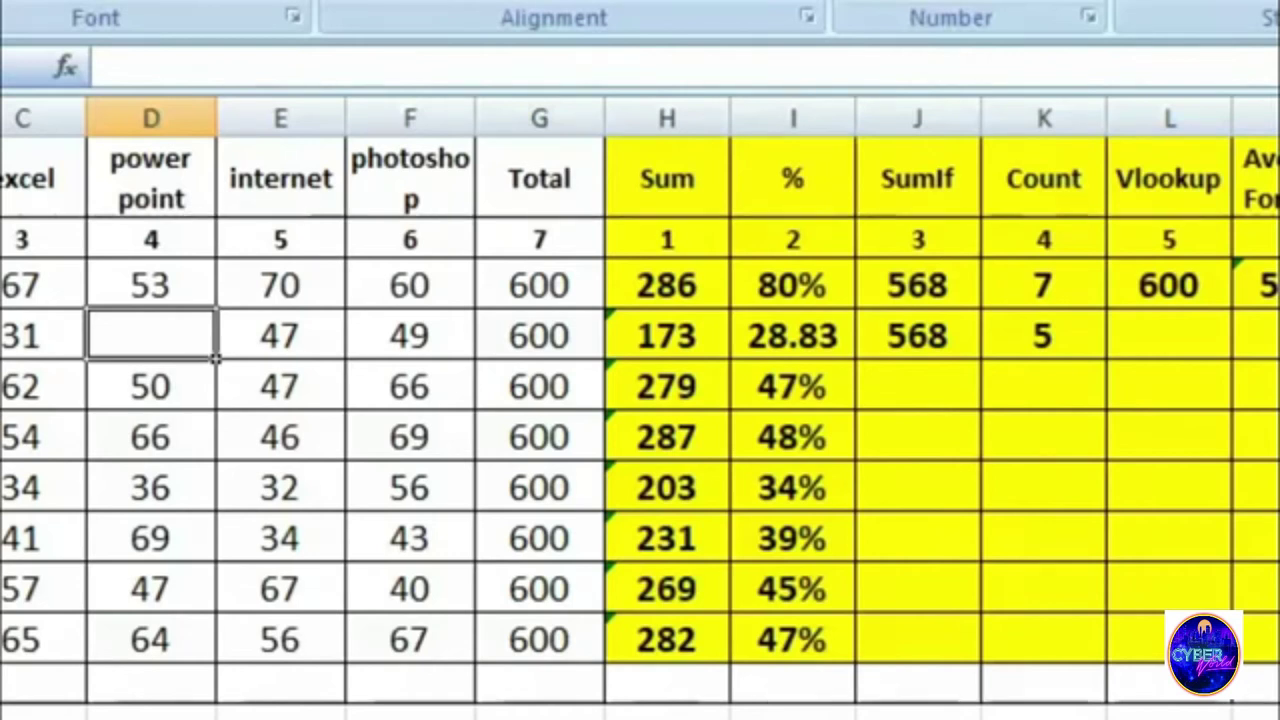
pyautogui.write('25')
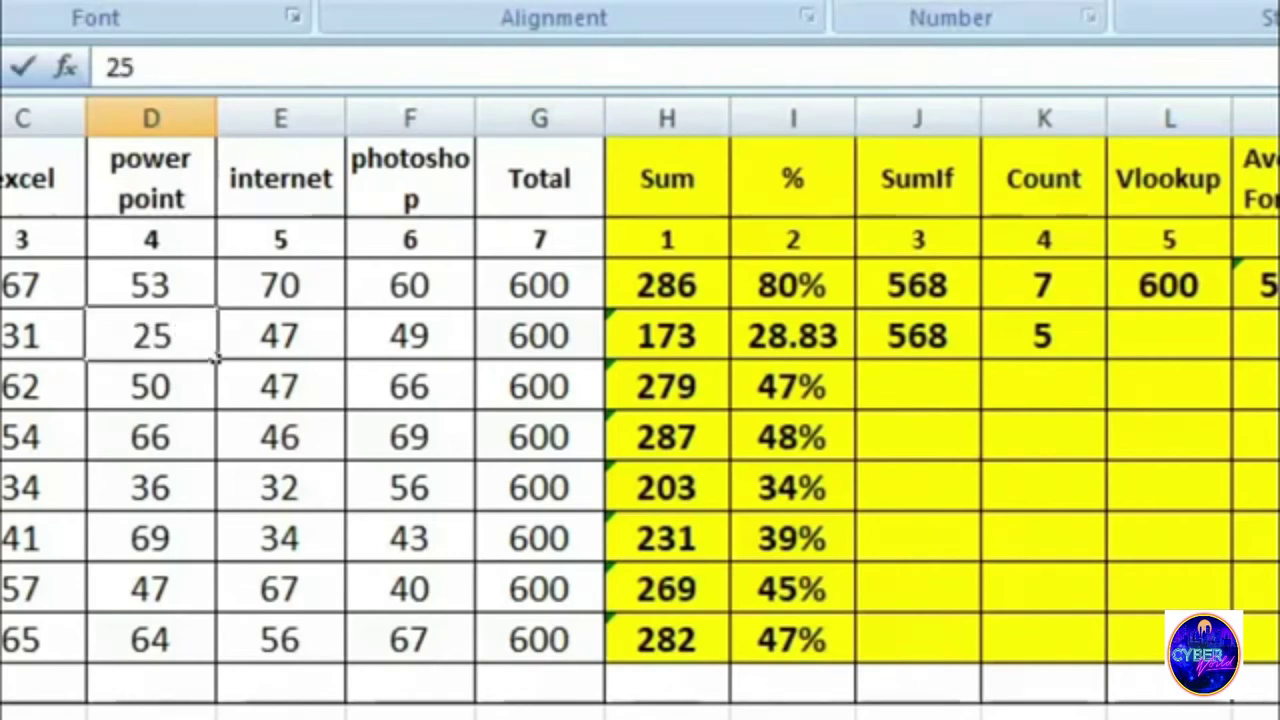
pyautogui.press('Return')
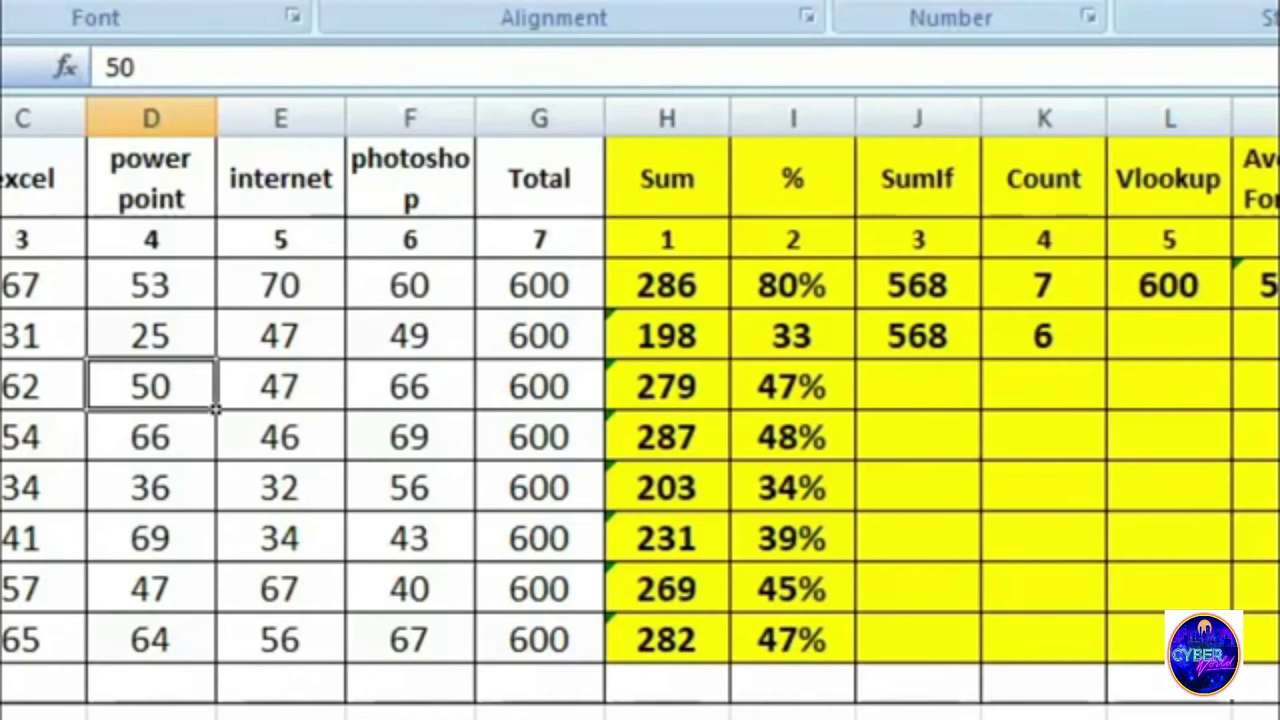
# - Enter a VLOOKUP in L4 finding a student's name in A1:G10, returning column 5 with exact match
pyautogui.click(1188, 337)
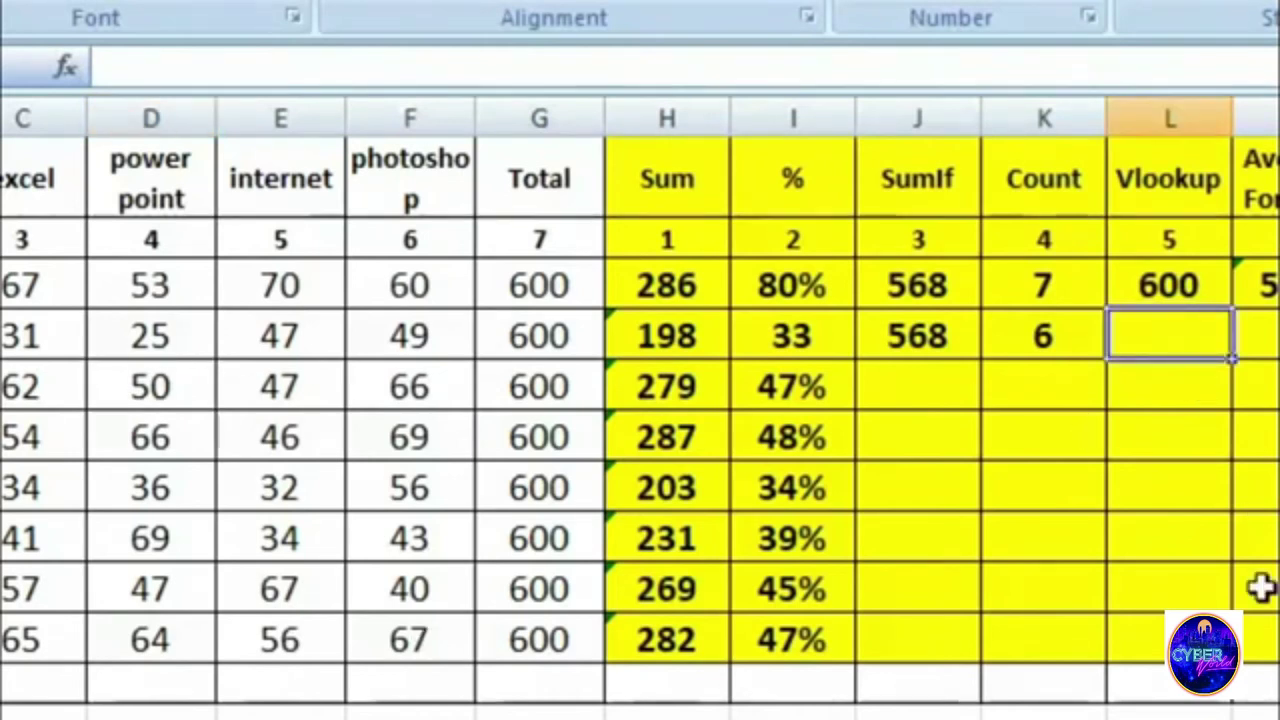
pyautogui.hscroll(3, 1251, 586)
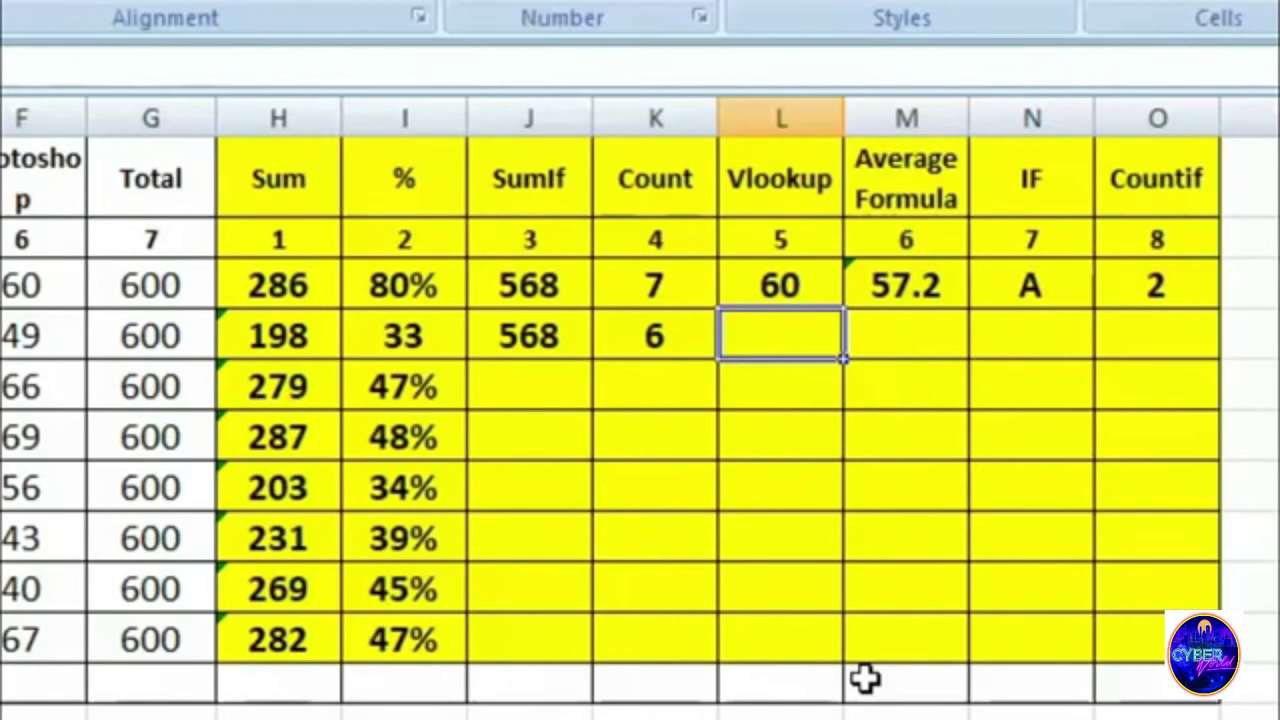
pyautogui.write('=')
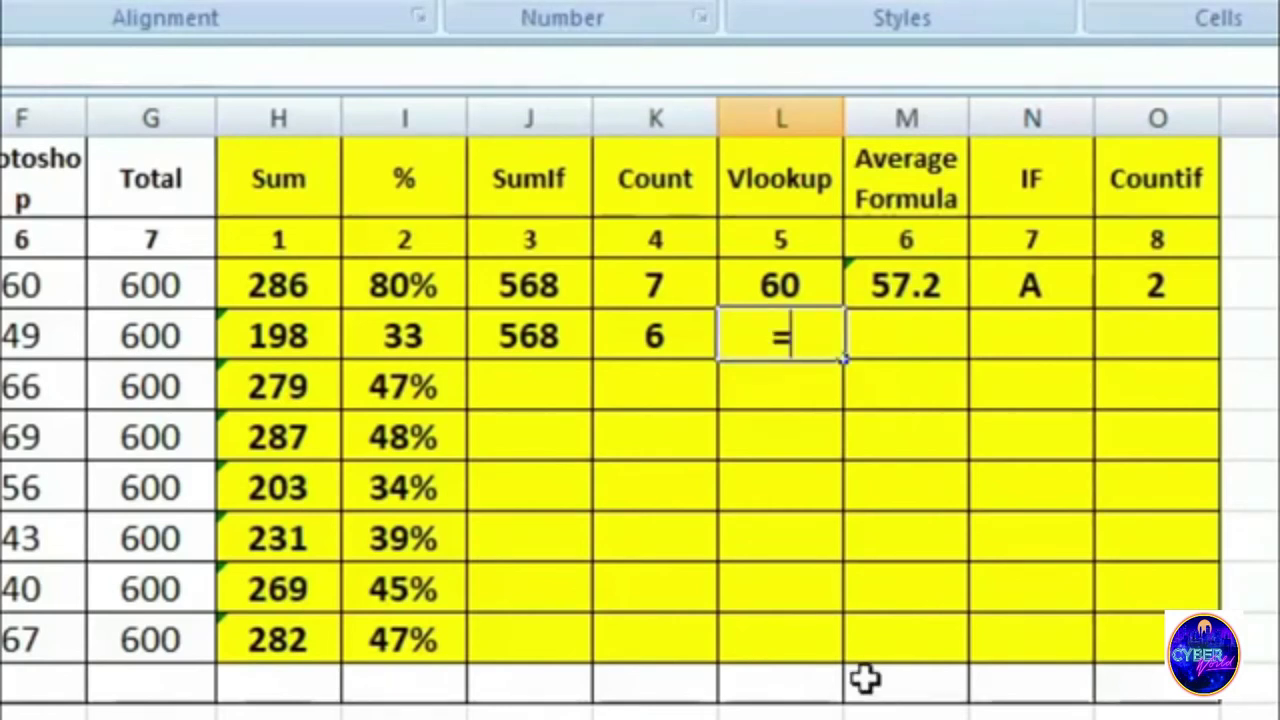
pyautogui.write('vlo')
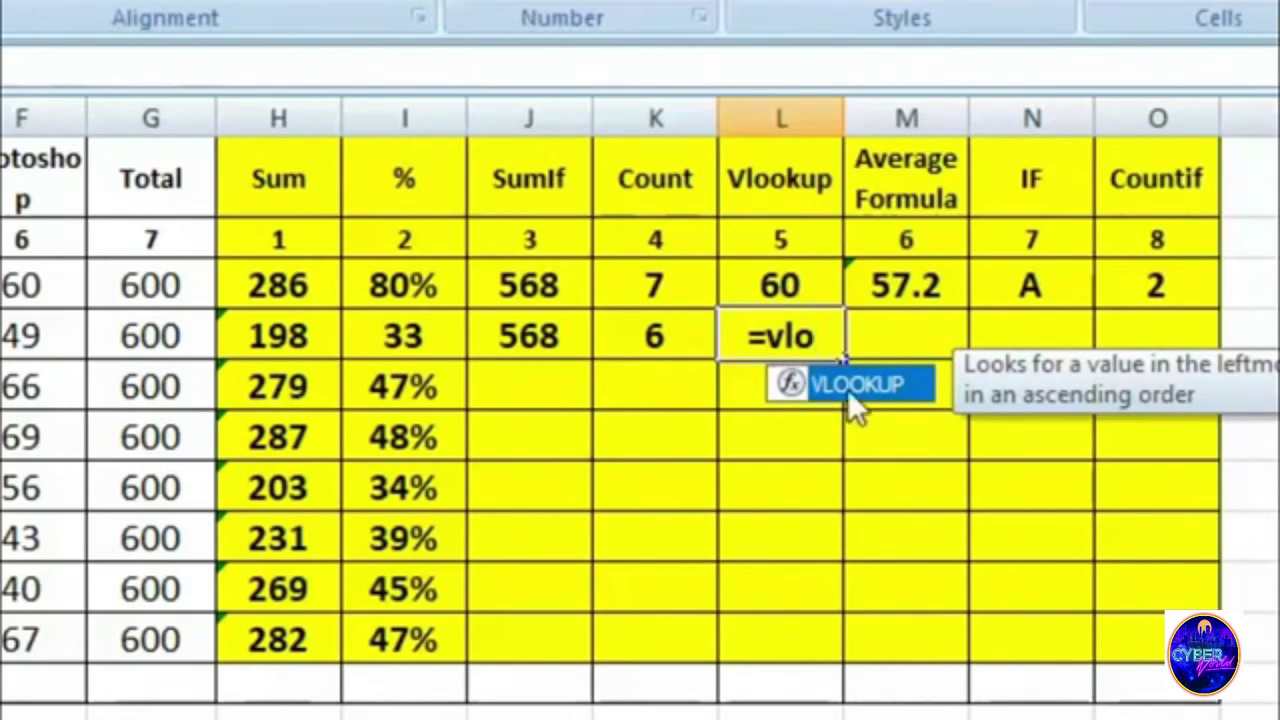
pyautogui.doubleClick(868, 387)
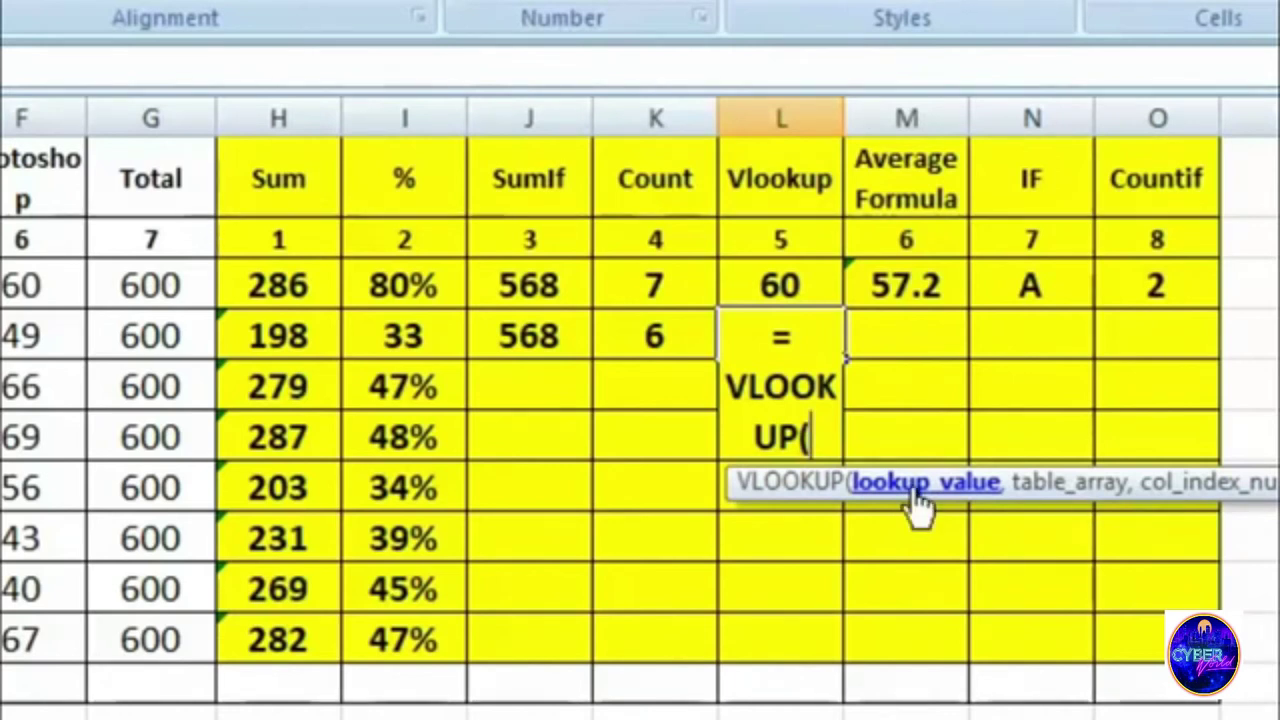
pyautogui.write('"')
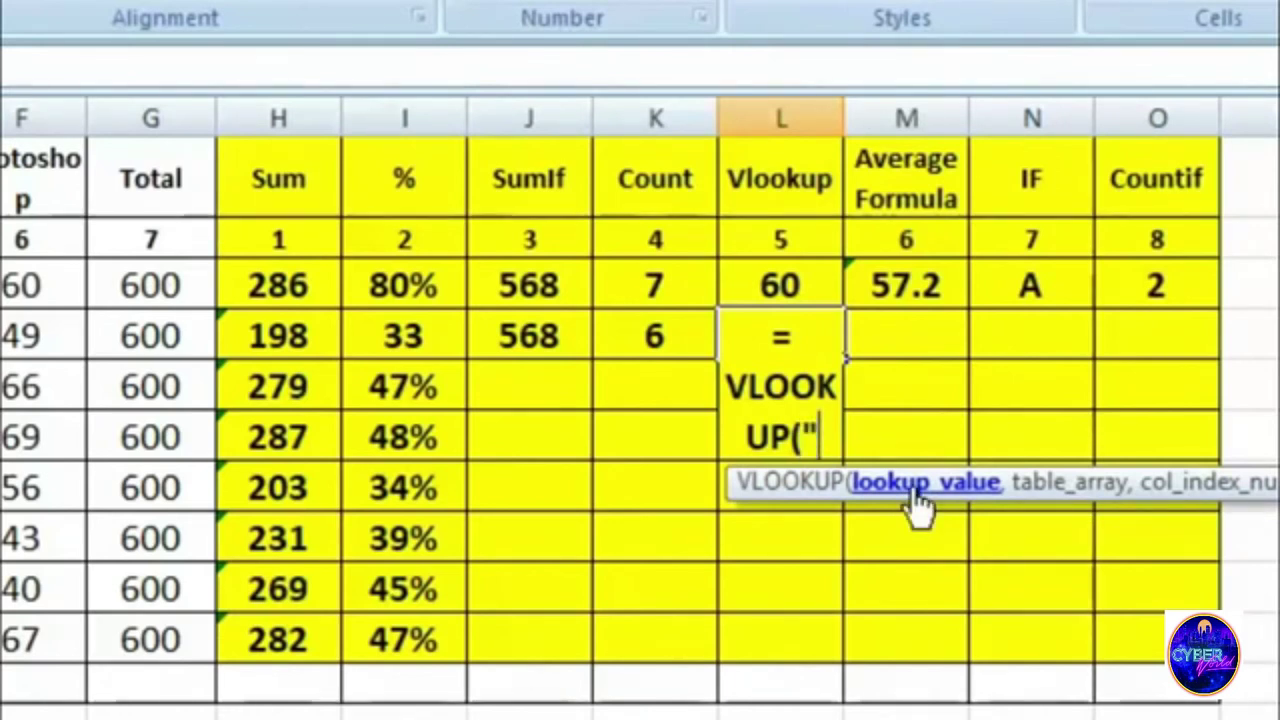
pyautogui.write('Ram')
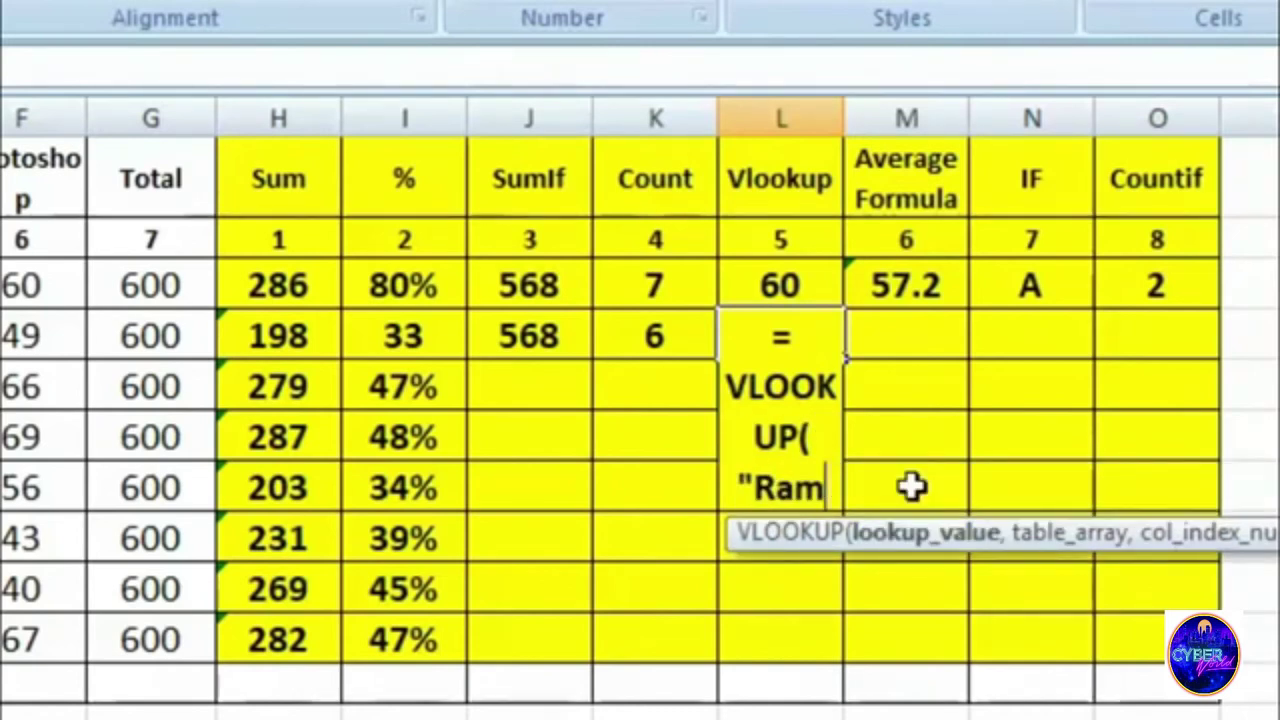
pyautogui.write('"')
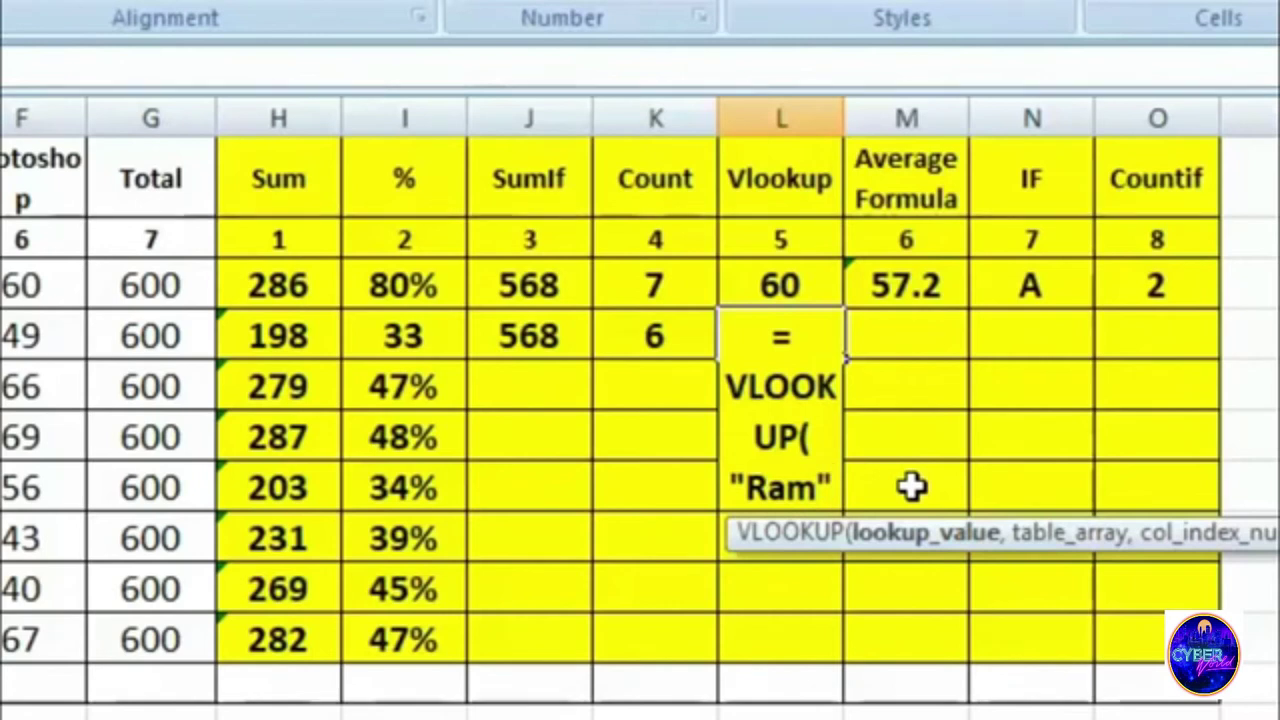
pyautogui.write(',')
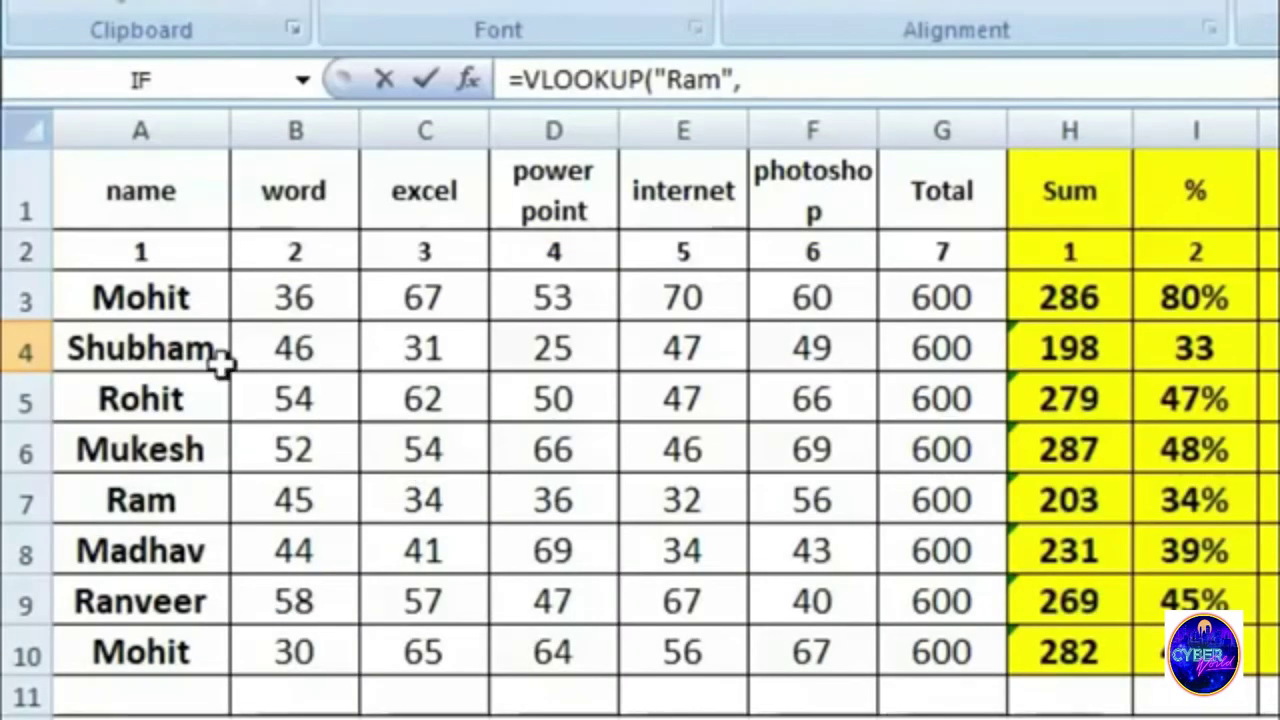
pyautogui.moveTo(105, 187); pyautogui.dragTo(937, 651)
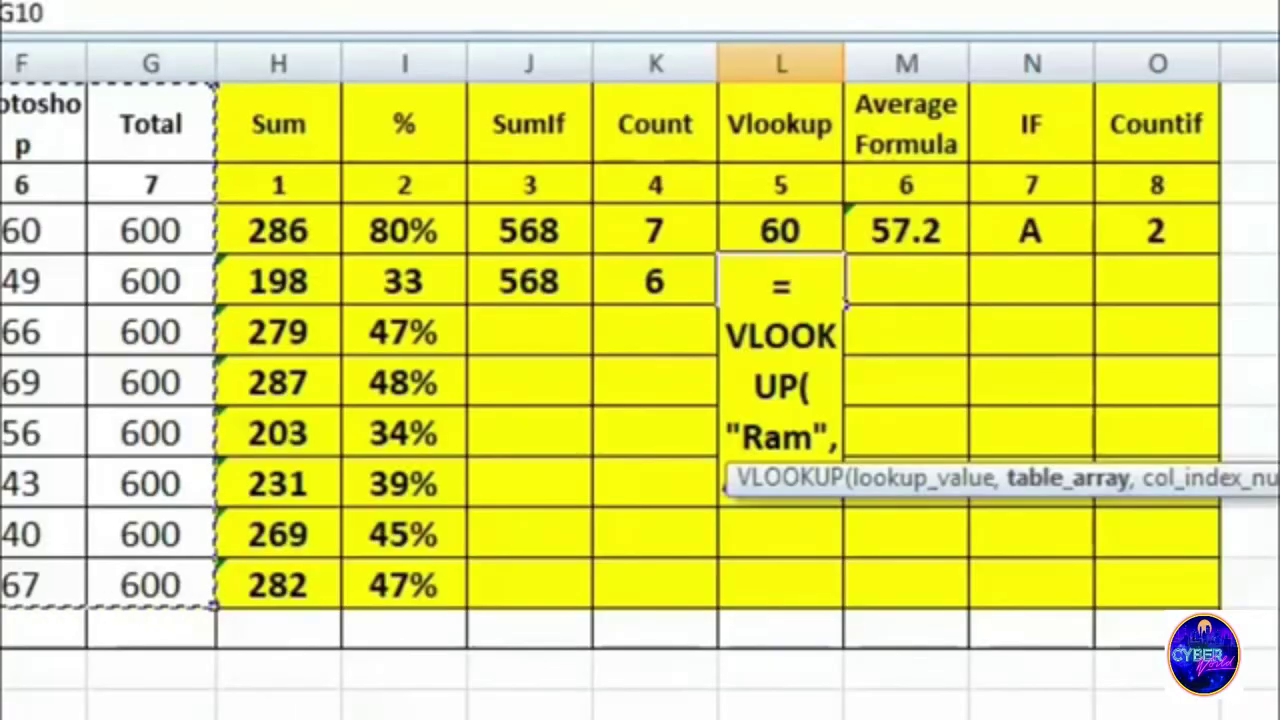
pyautogui.write(',')
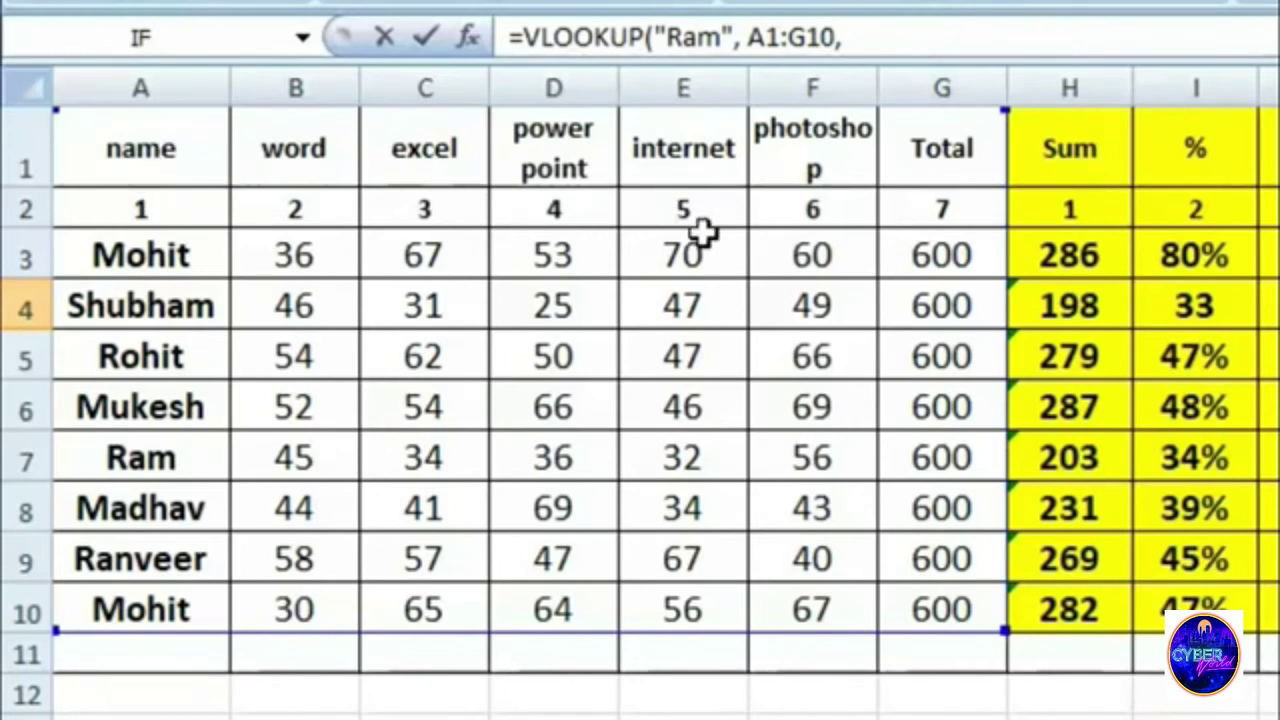
pyautogui.write(' 5')
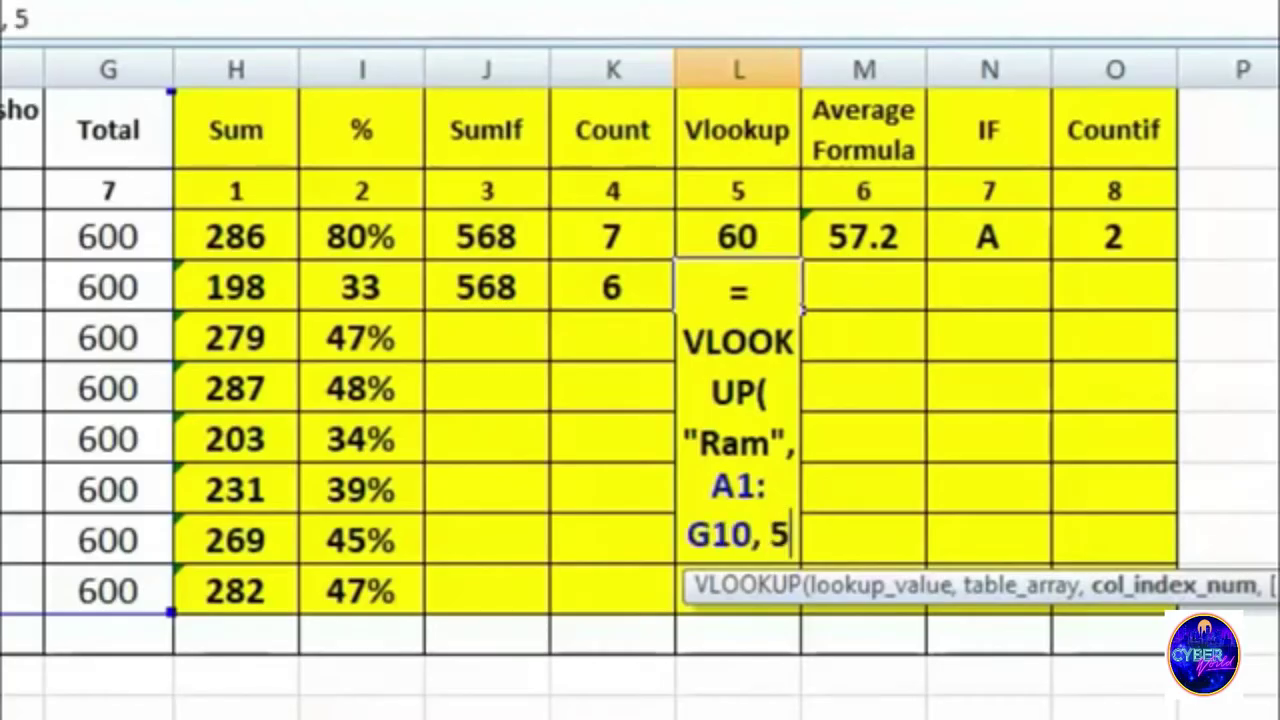
pyautogui.write(',')
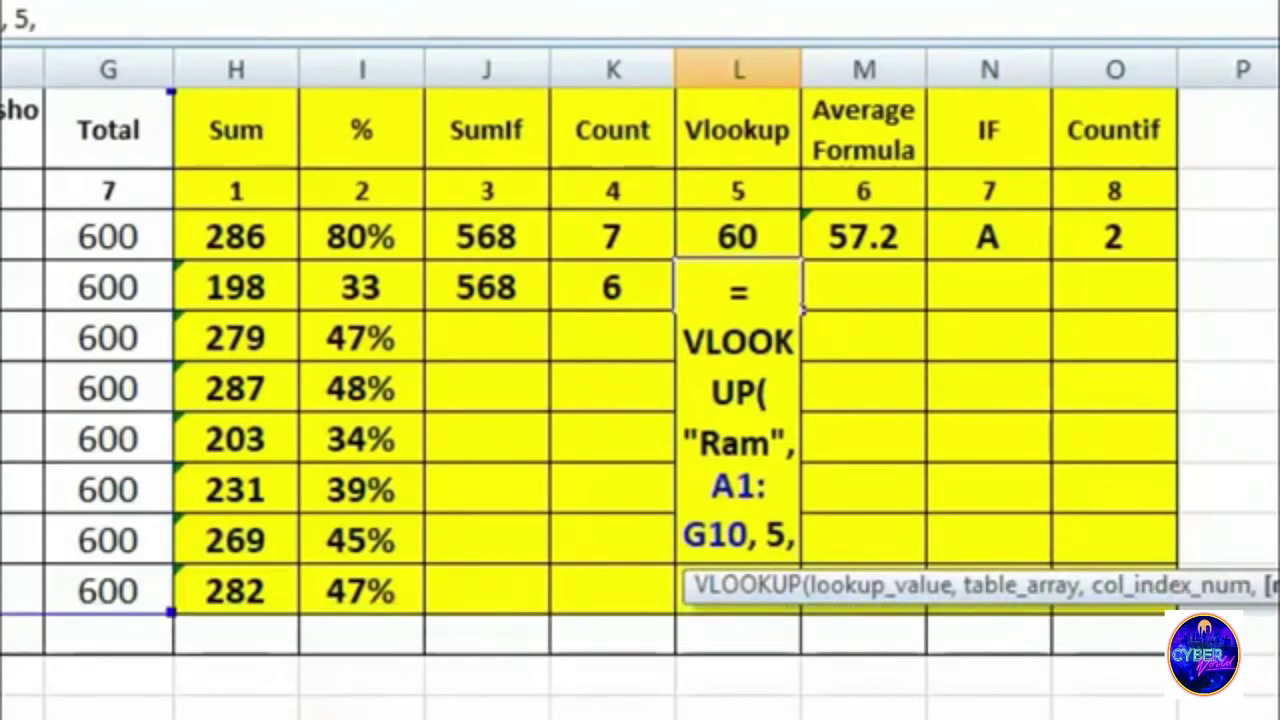
pyautogui.write(' 0')
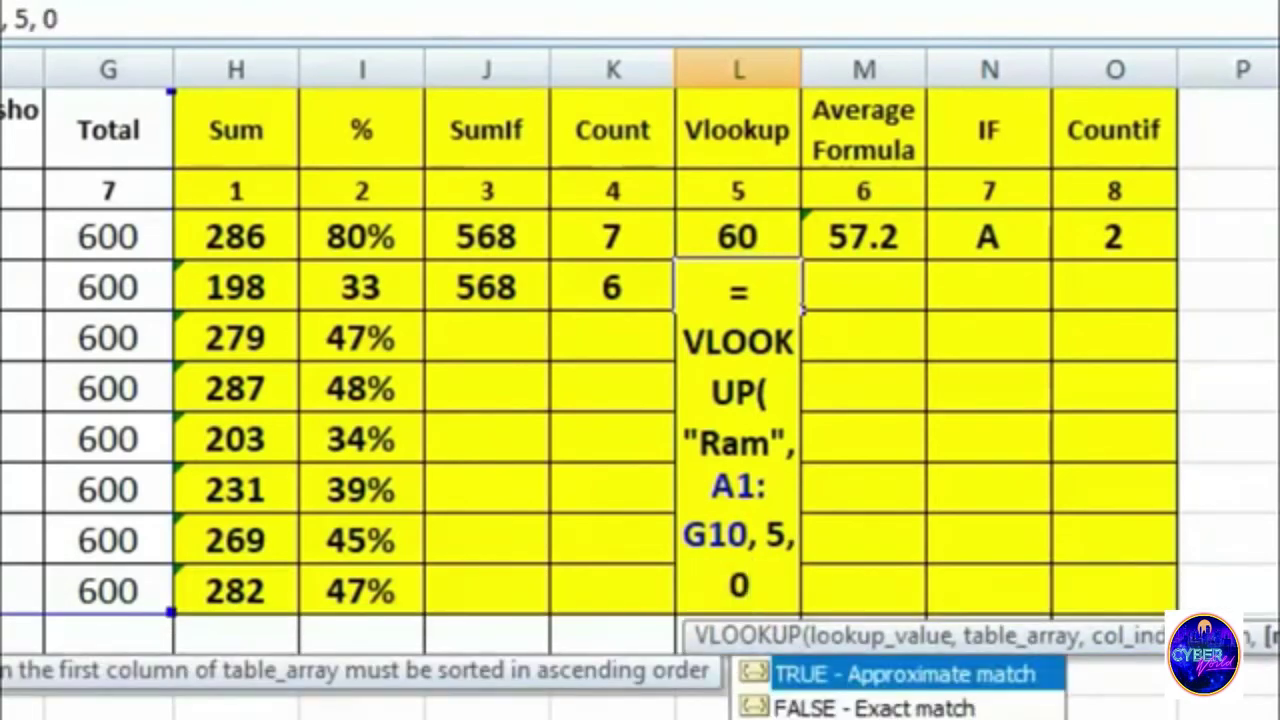
pyautogui.write(')')
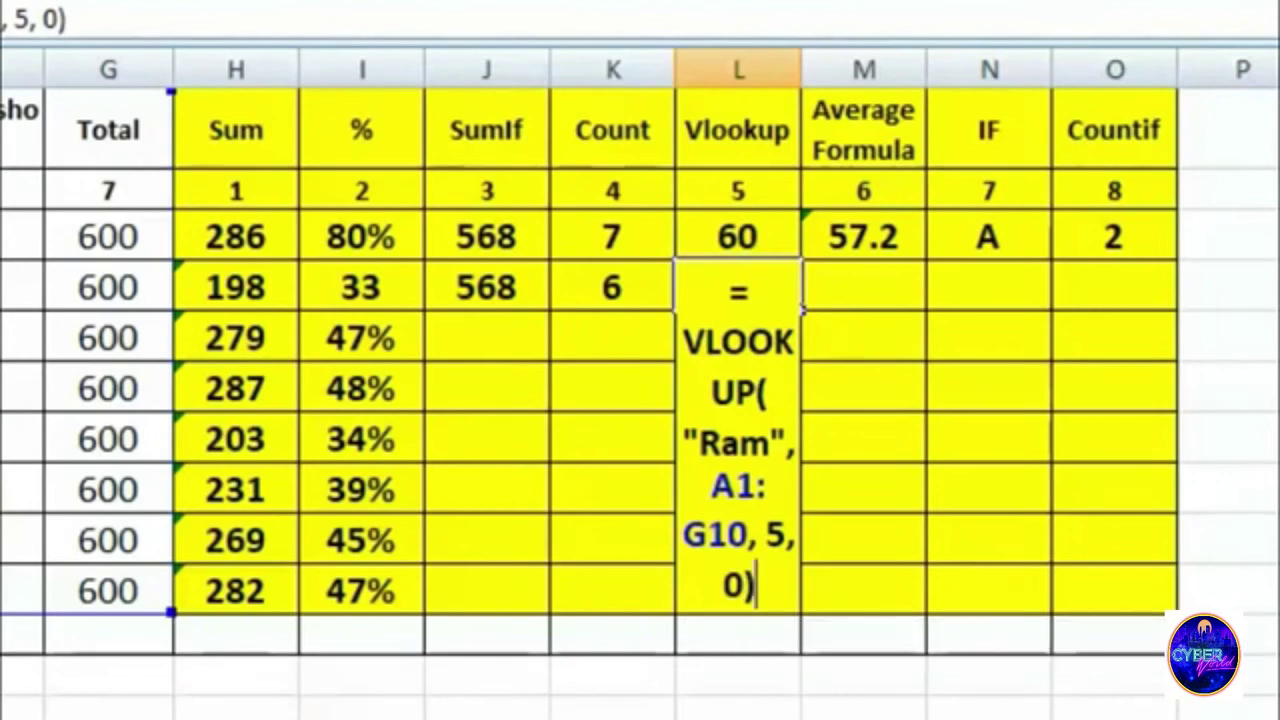
pyautogui.press('Return')
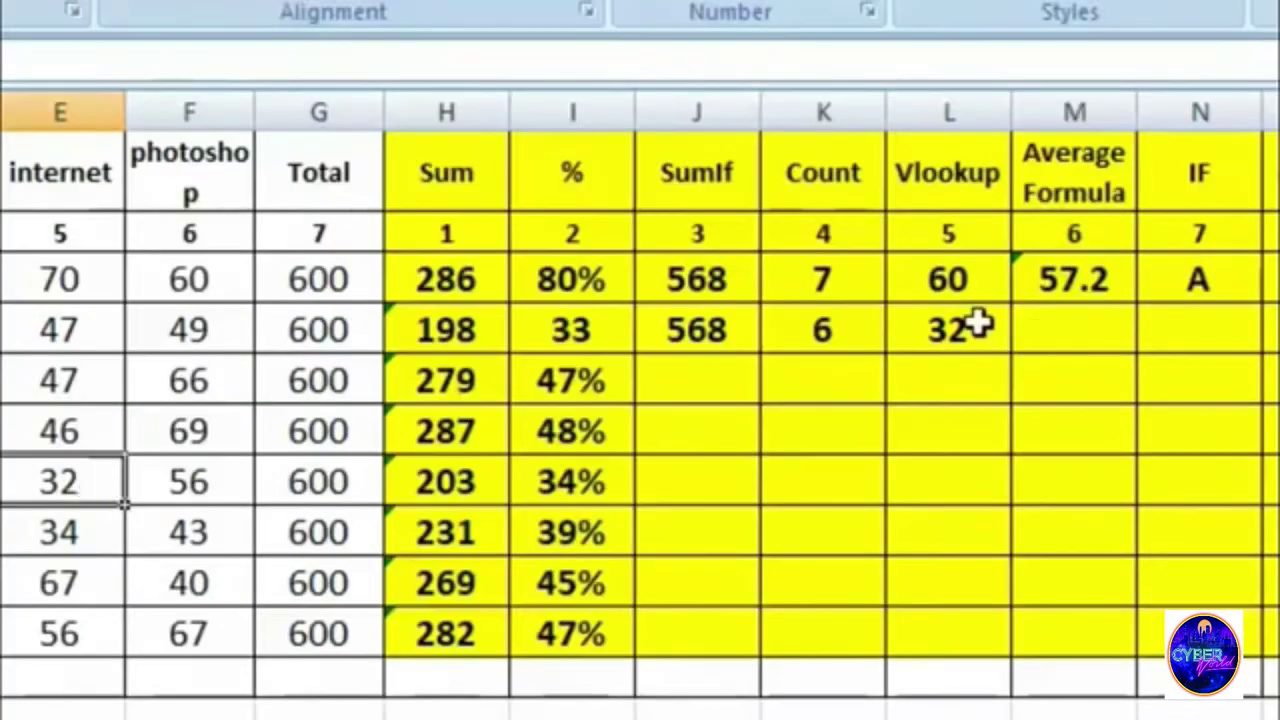
# - Re-check the L4 VLOOKUP formula returning 32 and recommit it
pyautogui.click(975, 325)
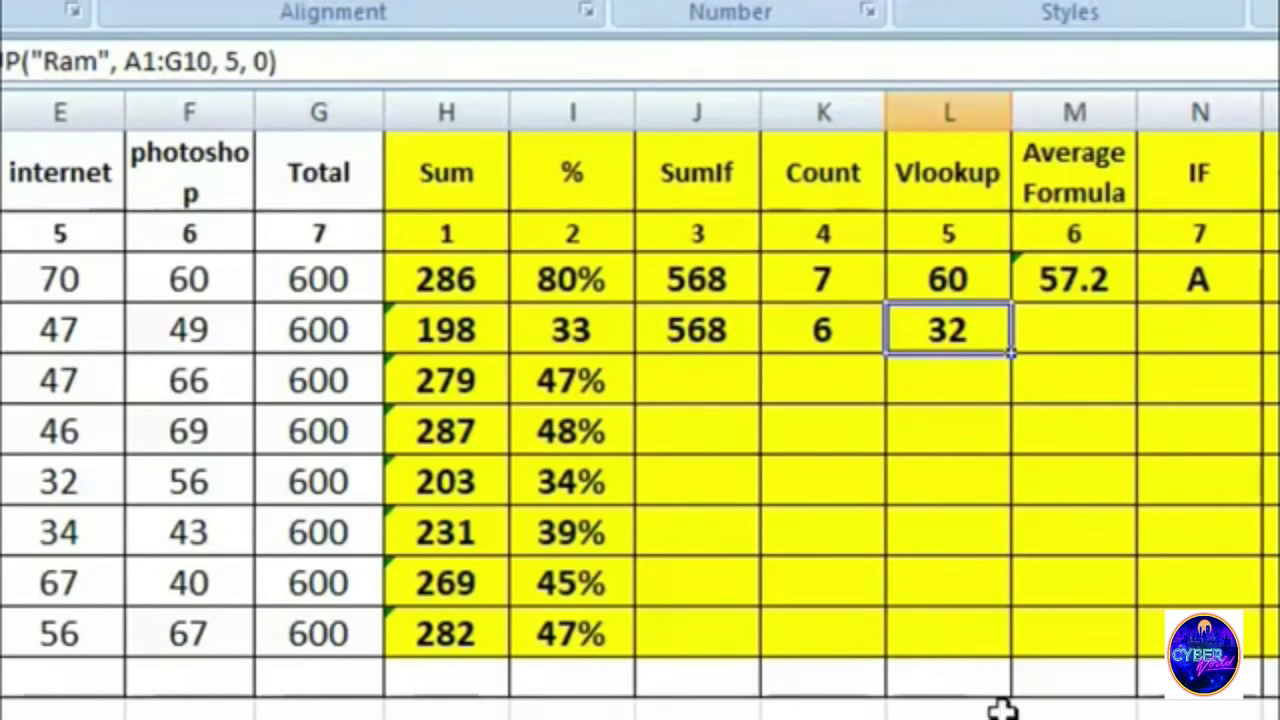
pyautogui.press('F2')
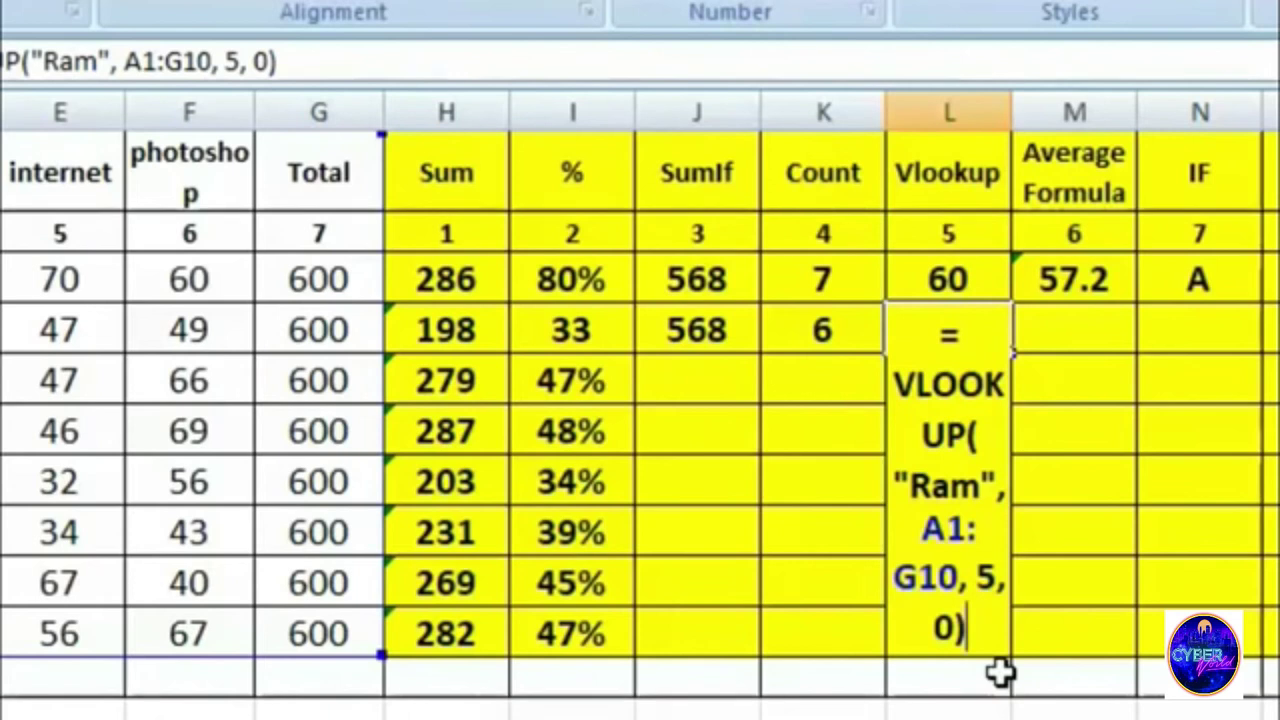
pyautogui.hotkey('ctrl', 'Return')
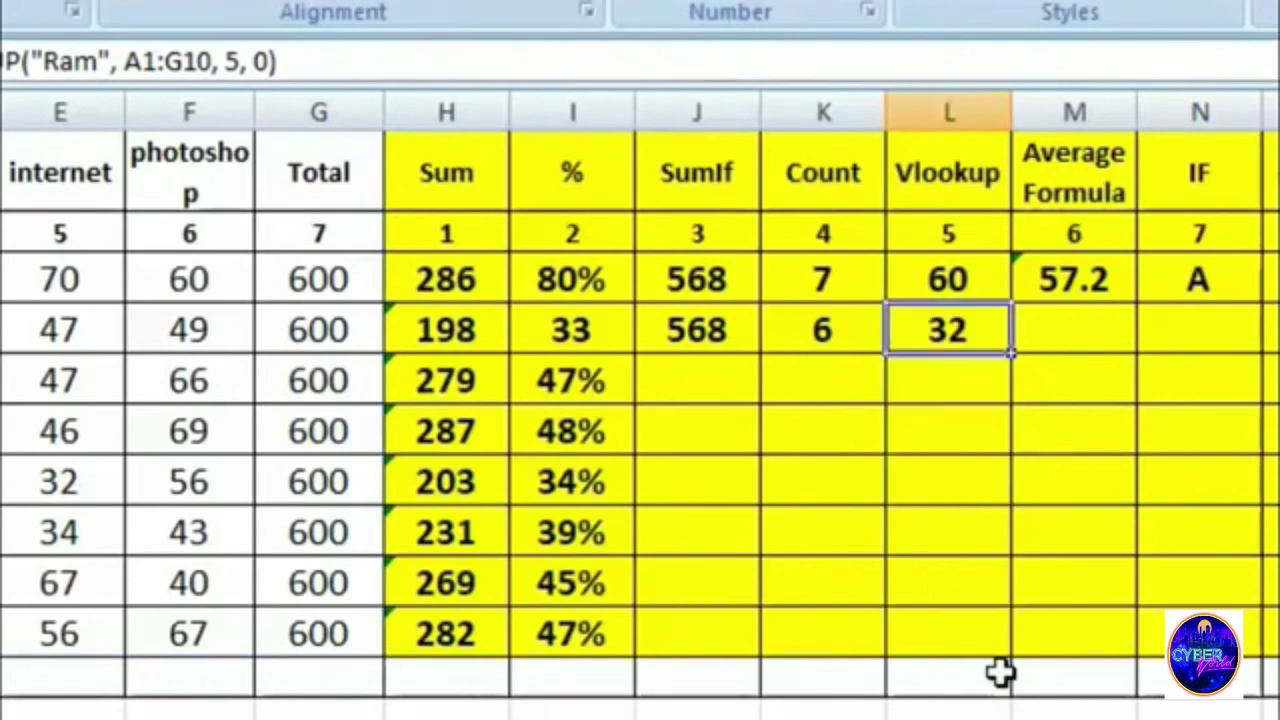
pyautogui.press('Right')
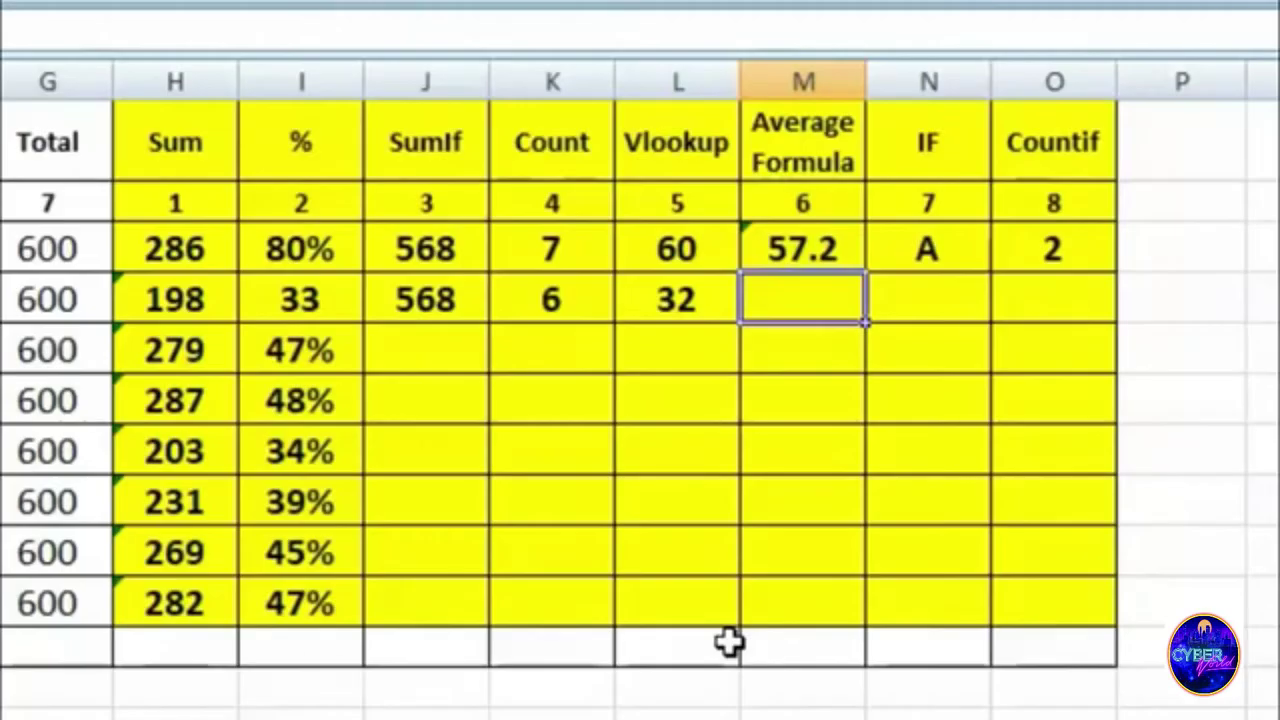
# - Enter =AVERAGE(B4:F4) in M4 to average the five subject marks, giving 39.6
pyautogui.write('=')
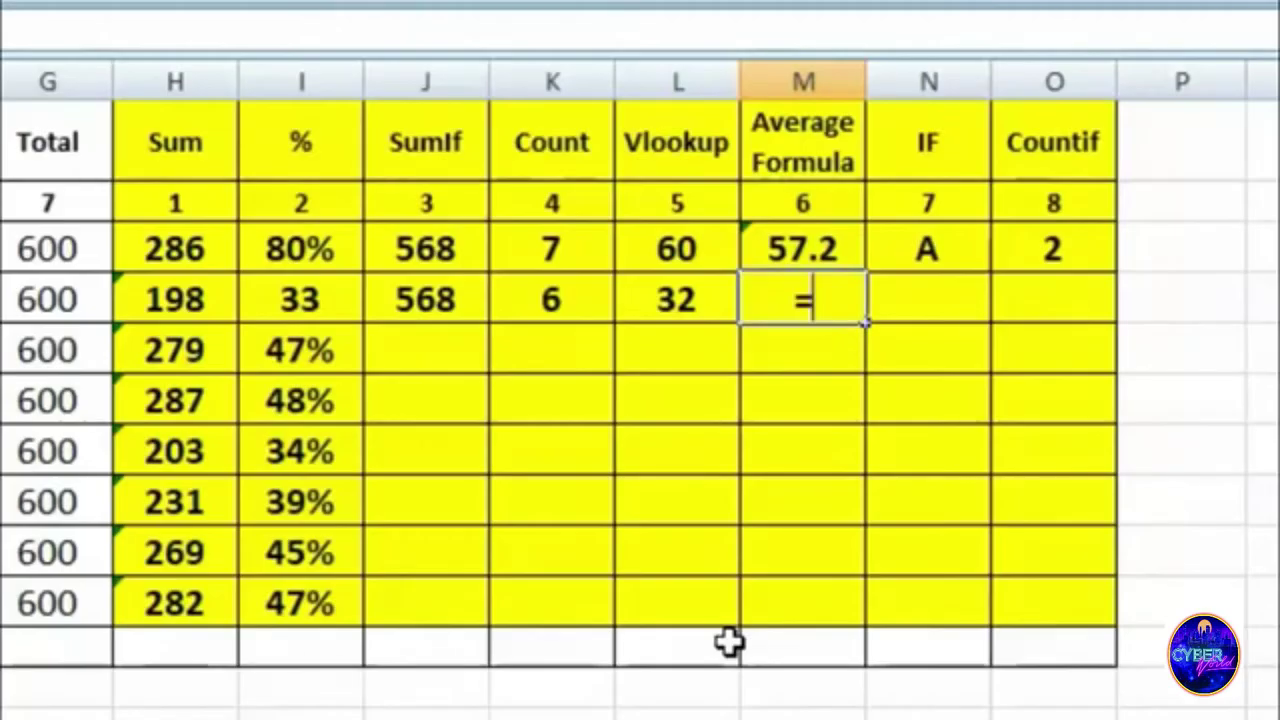
pyautogui.write('av')
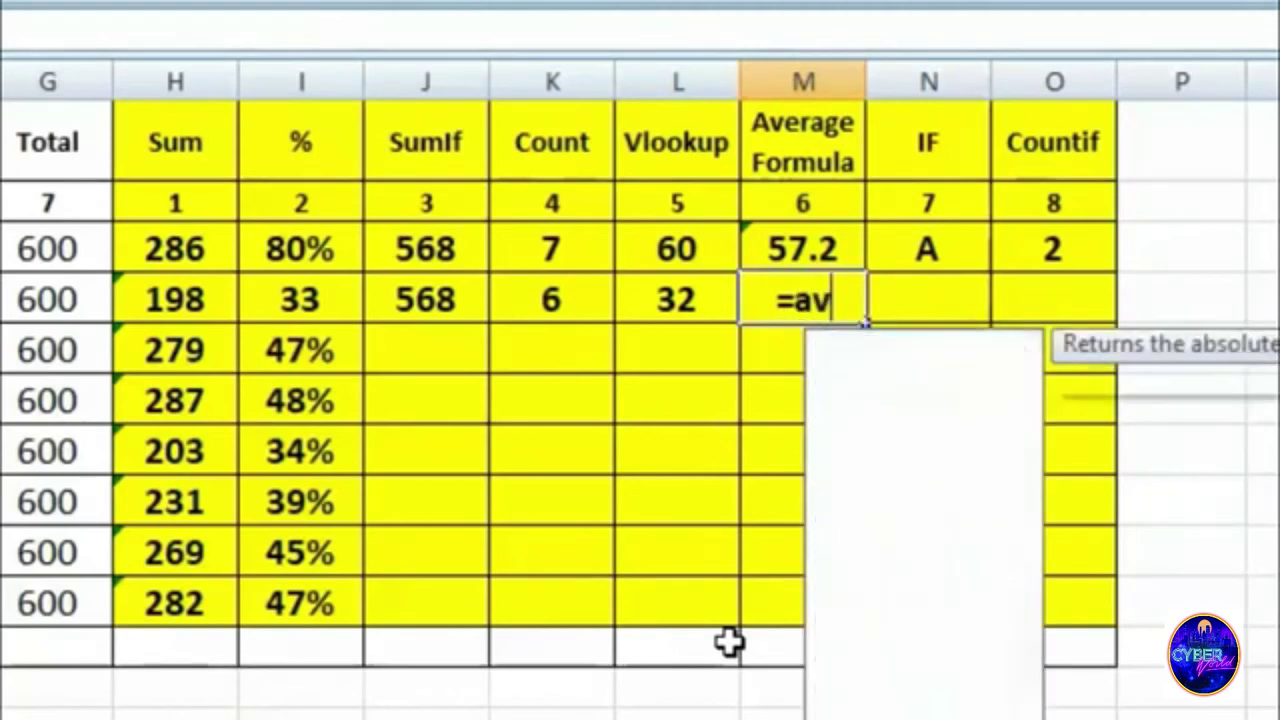
pyautogui.write('e')
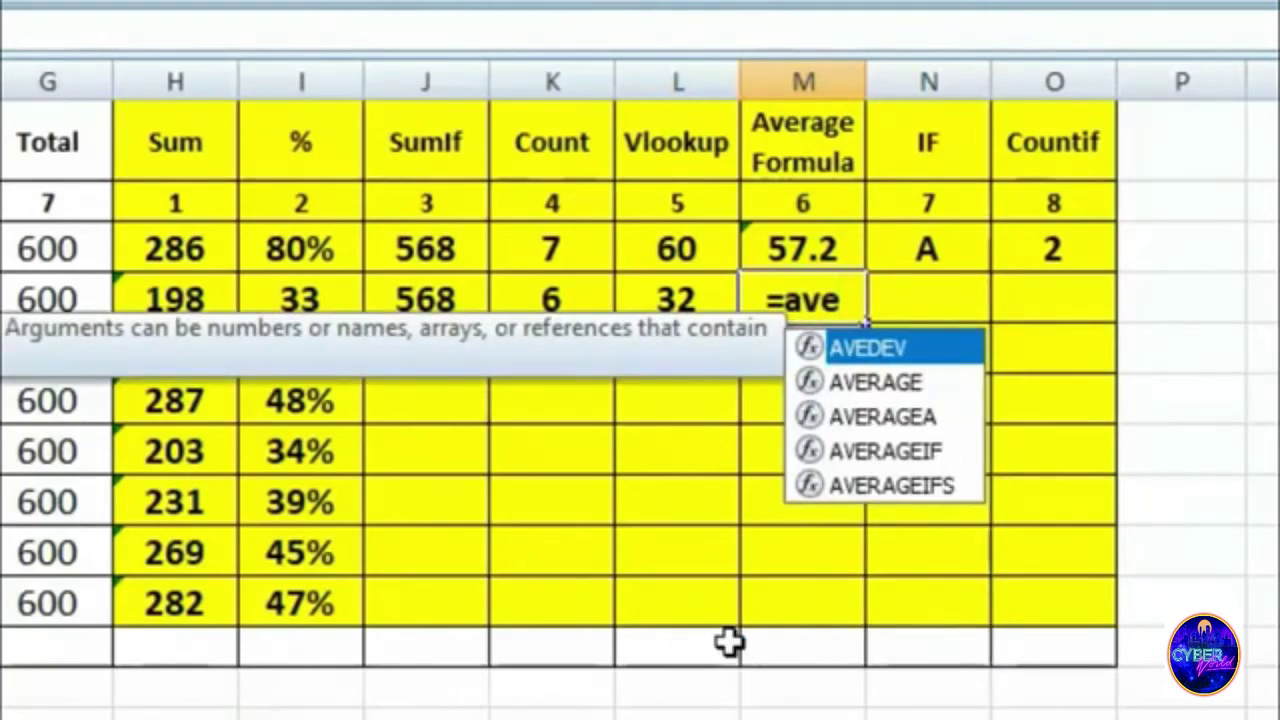
pyautogui.doubleClick(903, 384)
pyautogui.moveTo(812, 281)
pyautogui.mouseDown()
pyautogui.moveTo(313, 281)
pyautogui.moveTo(830, 285)
pyautogui.mouseUp()
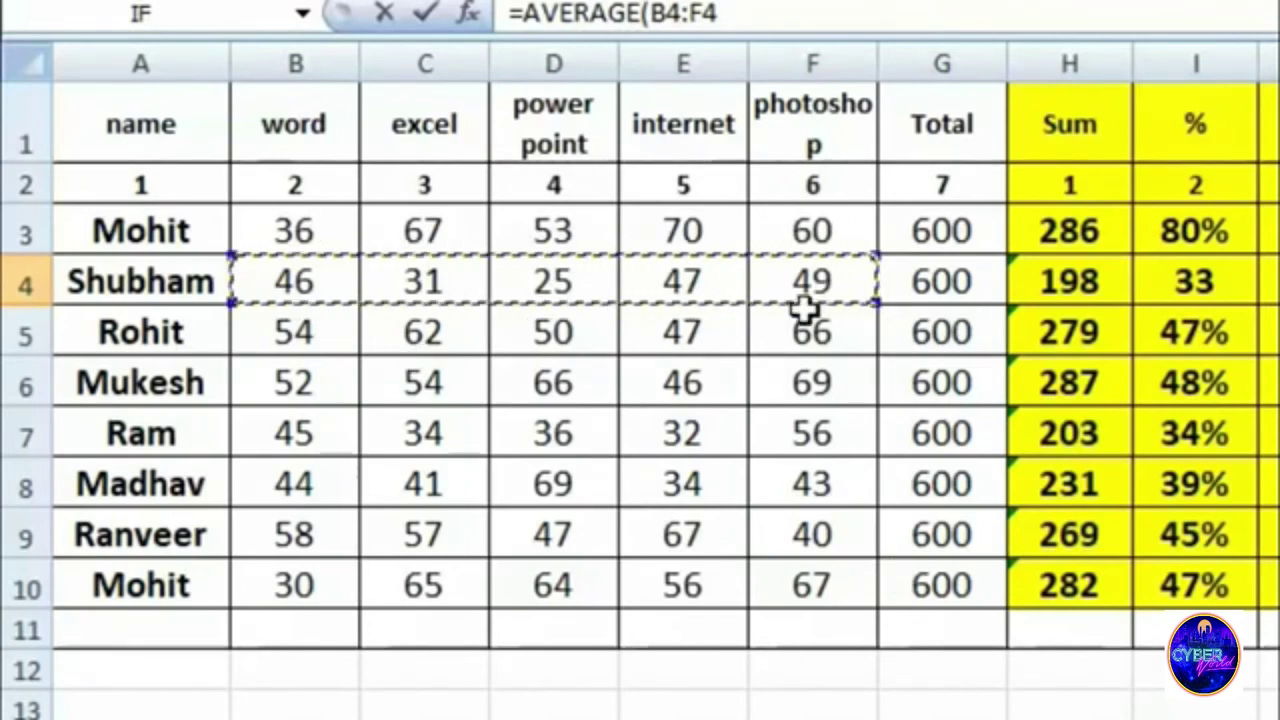
pyautogui.write(')')
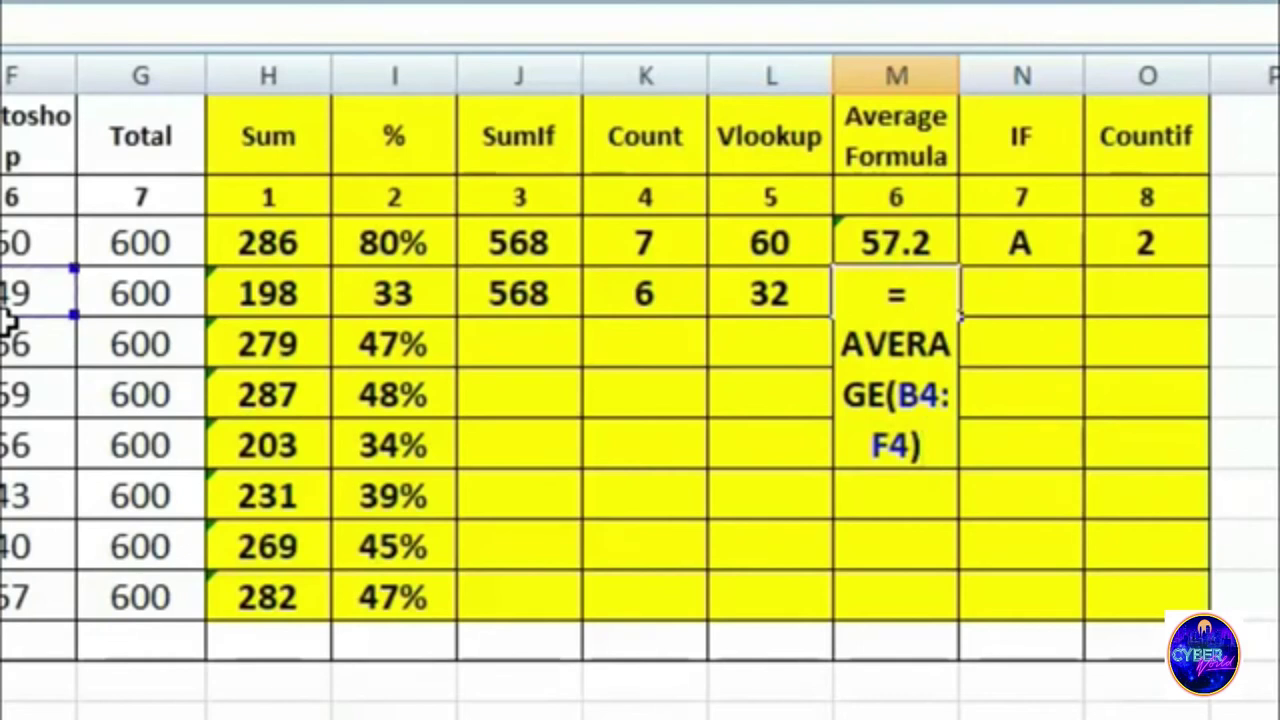
pyautogui.press('Return')
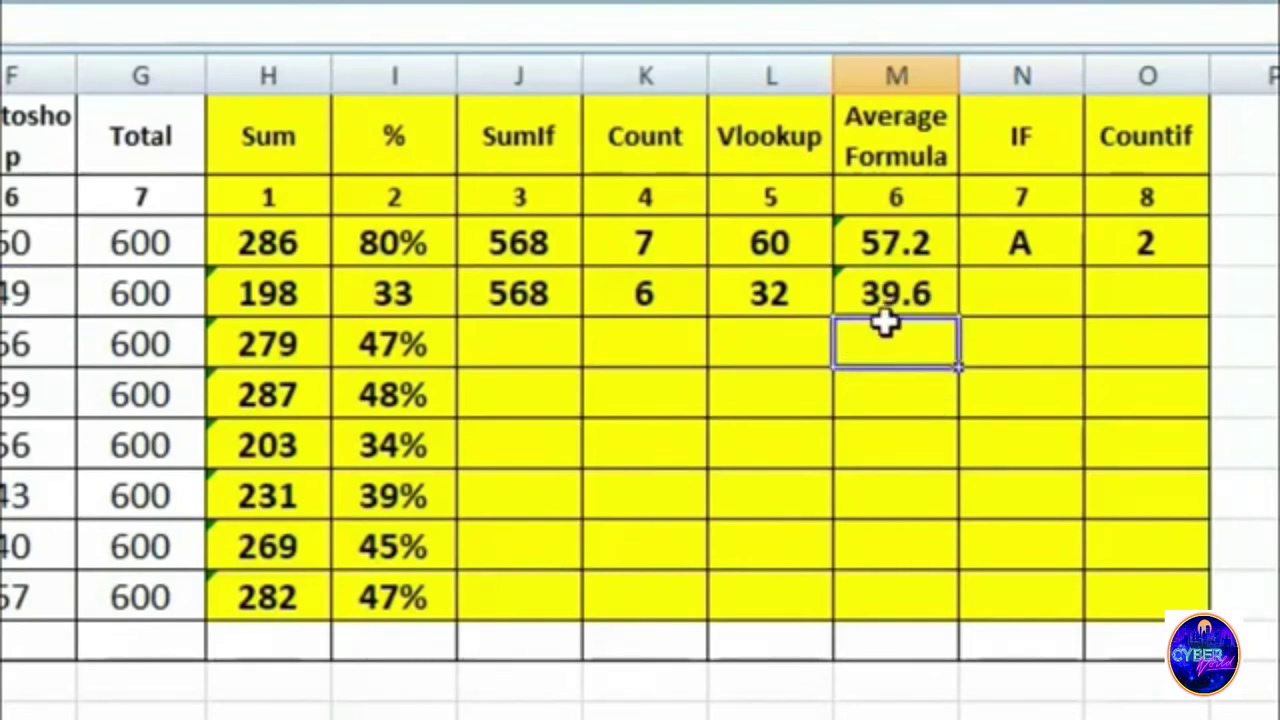
# - Copy the average formula down to row 10, giving averages from 55.8 to 56.4
pyautogui.click(910, 300)
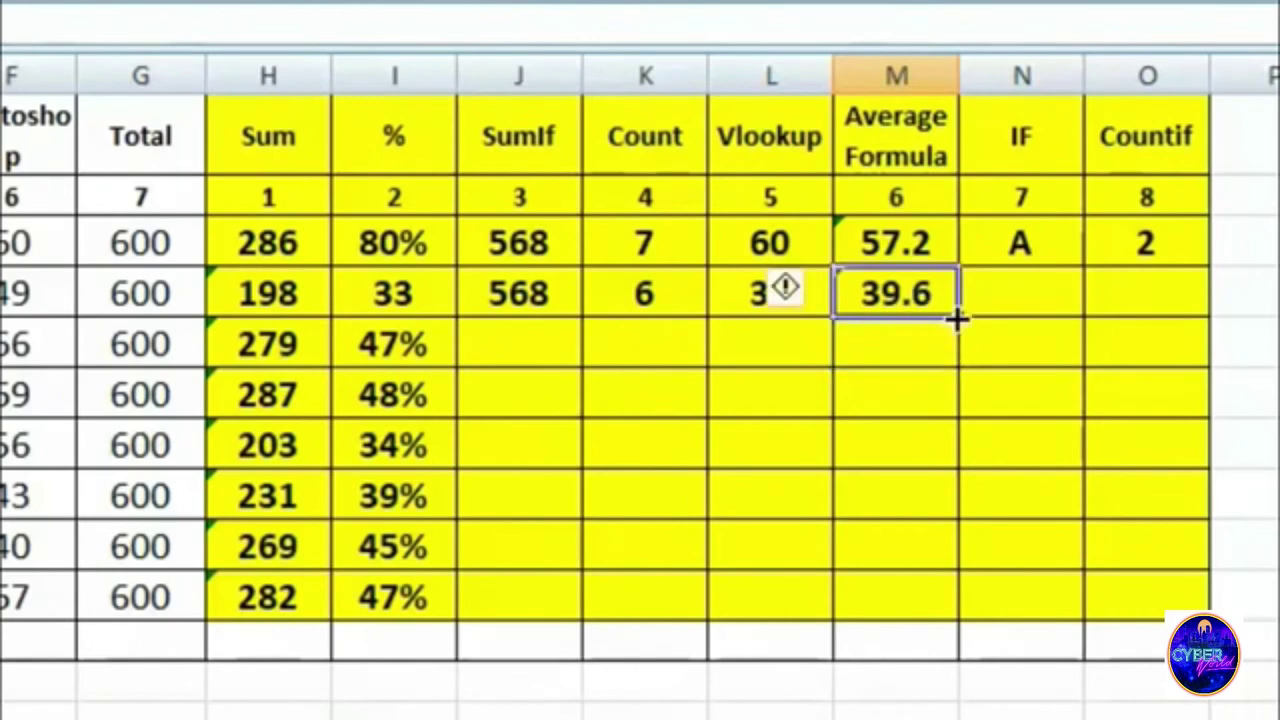
pyautogui.moveTo(957, 318); pyautogui.dragTo(962, 612)
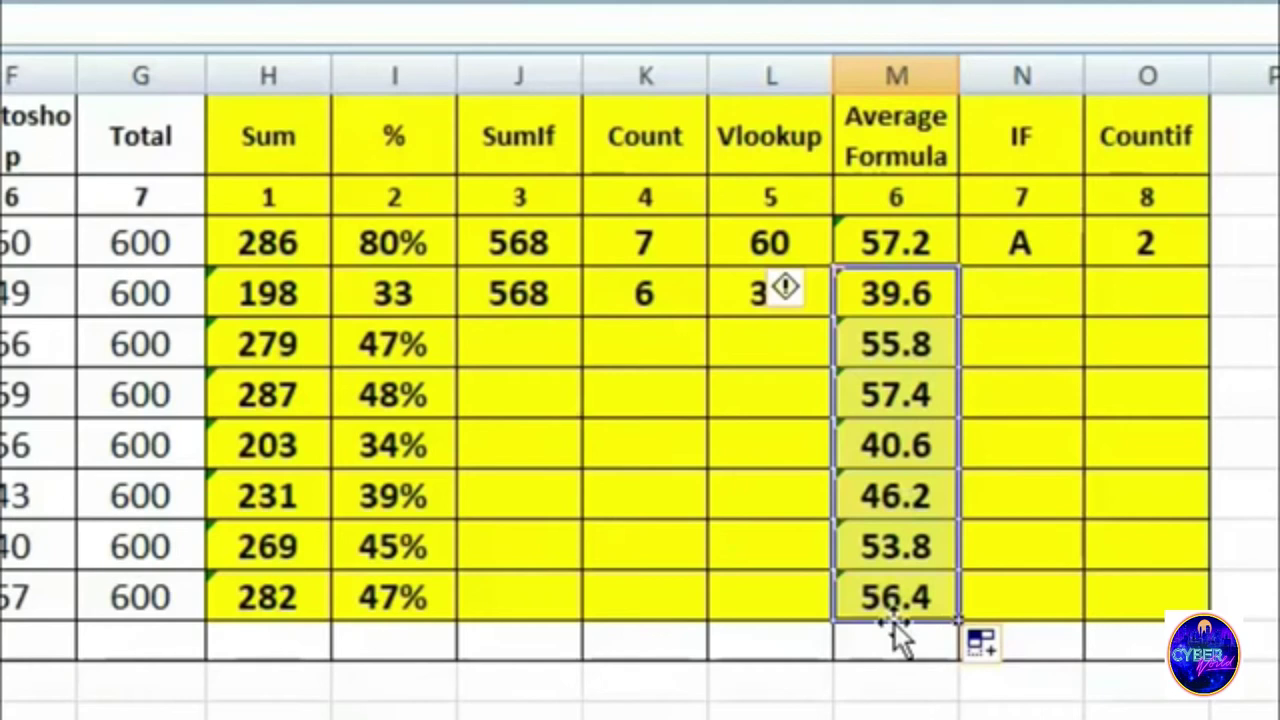
pyautogui.click(1040, 285)
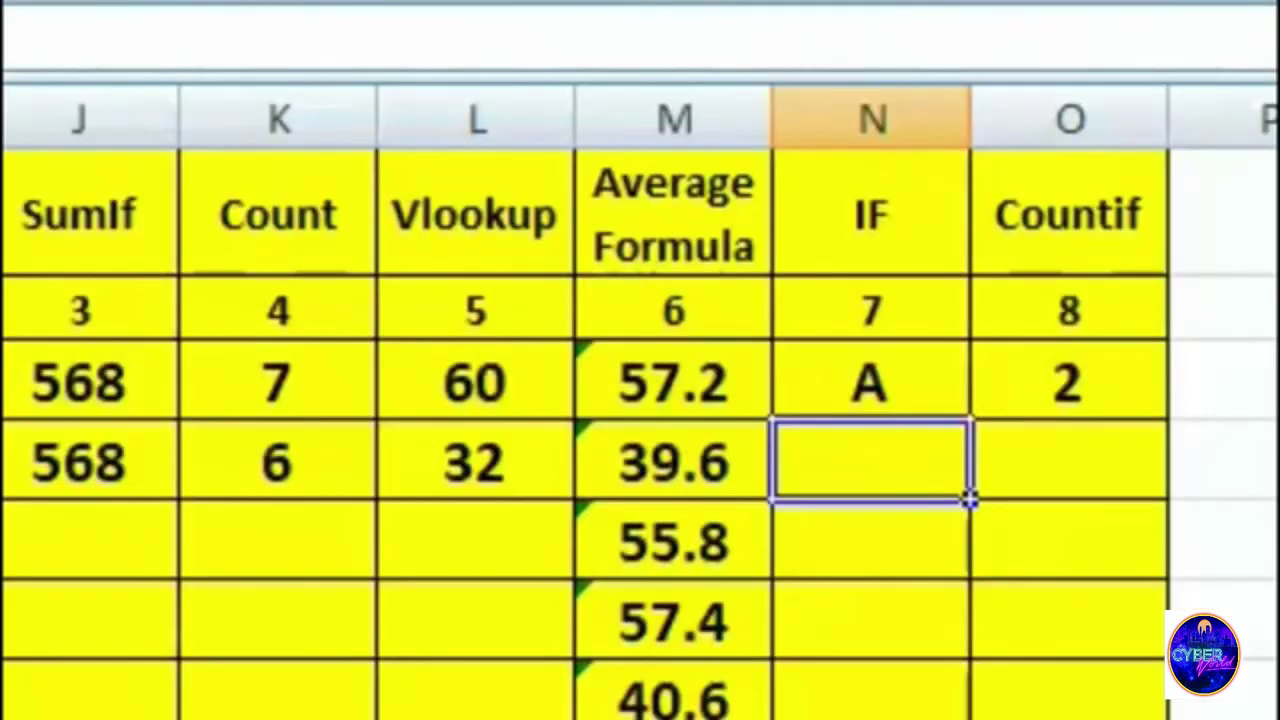
# - Start N4's formula as =IF(I4>=75%,"A", and open a nested IF for the next grade
pyautogui.write('=')
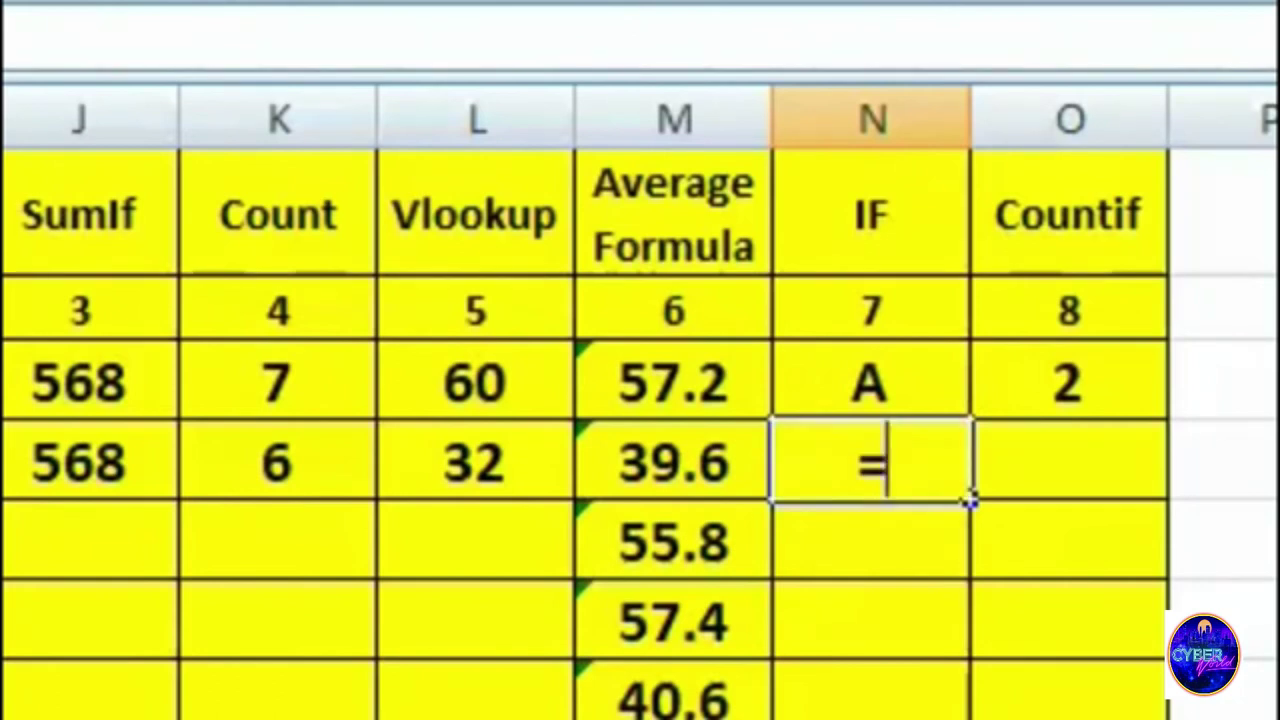
pyautogui.write('if(')
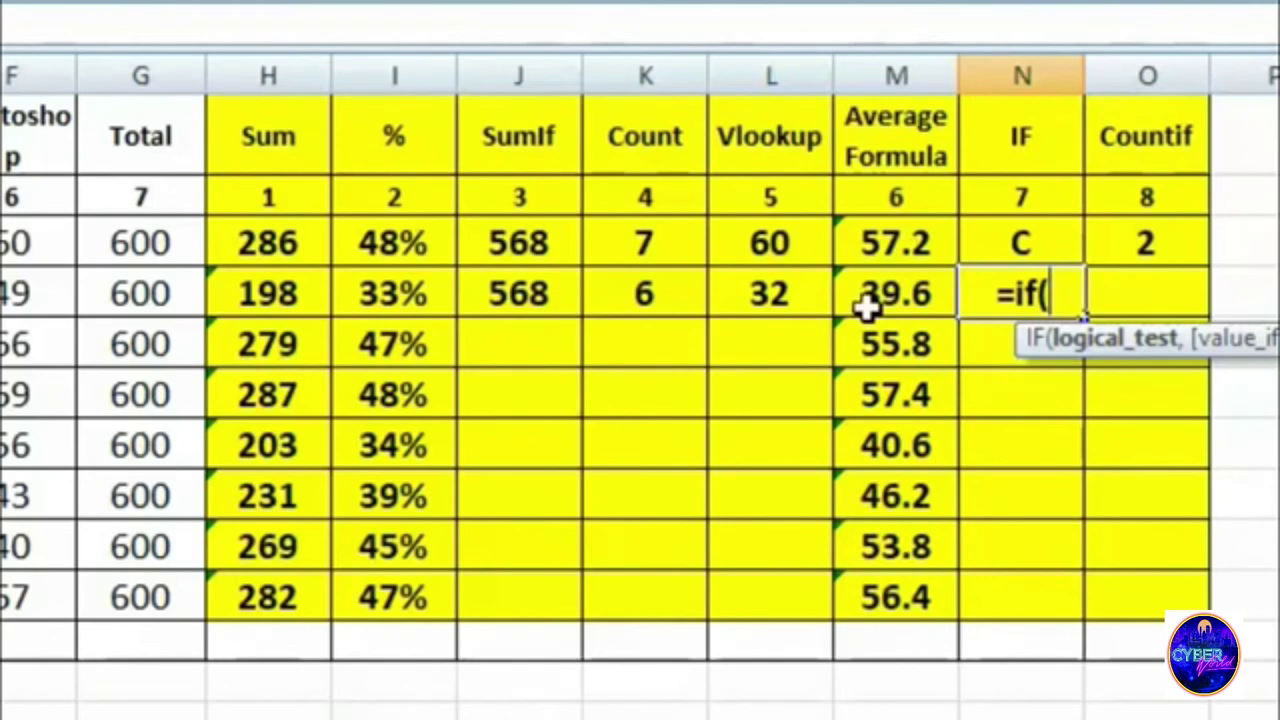
pyautogui.click(375, 299)
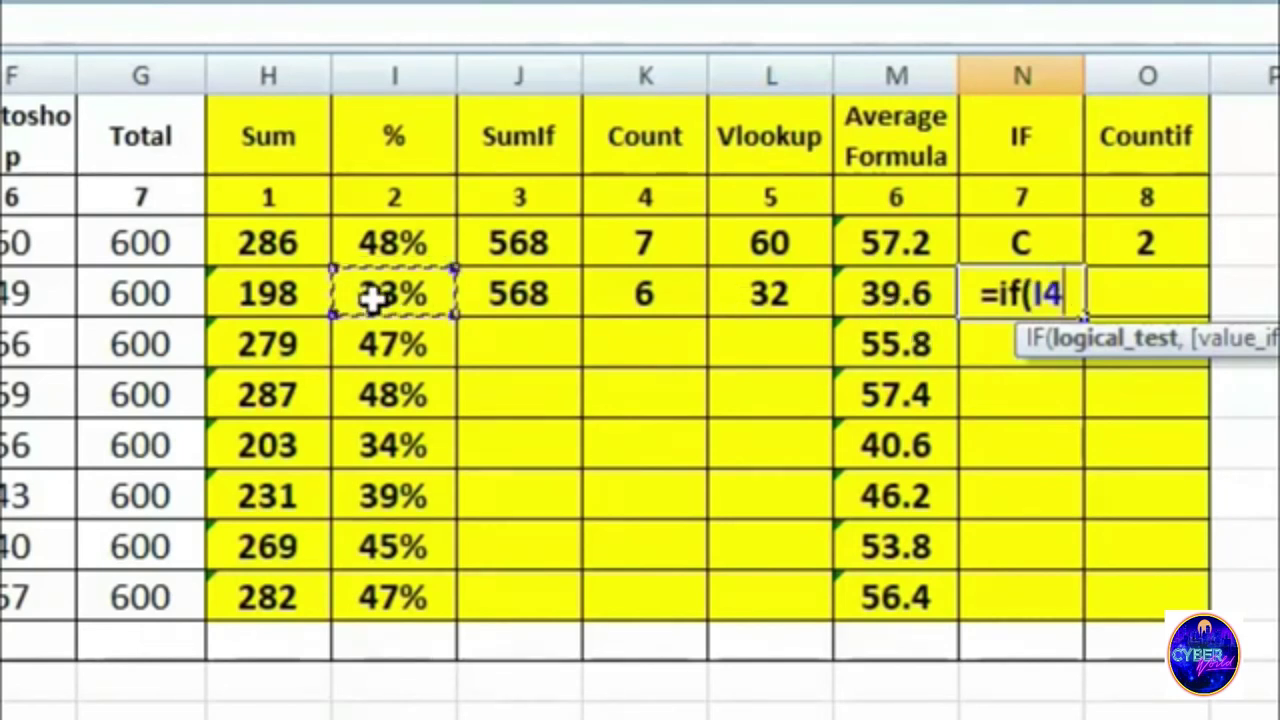
pyautogui.write('>')
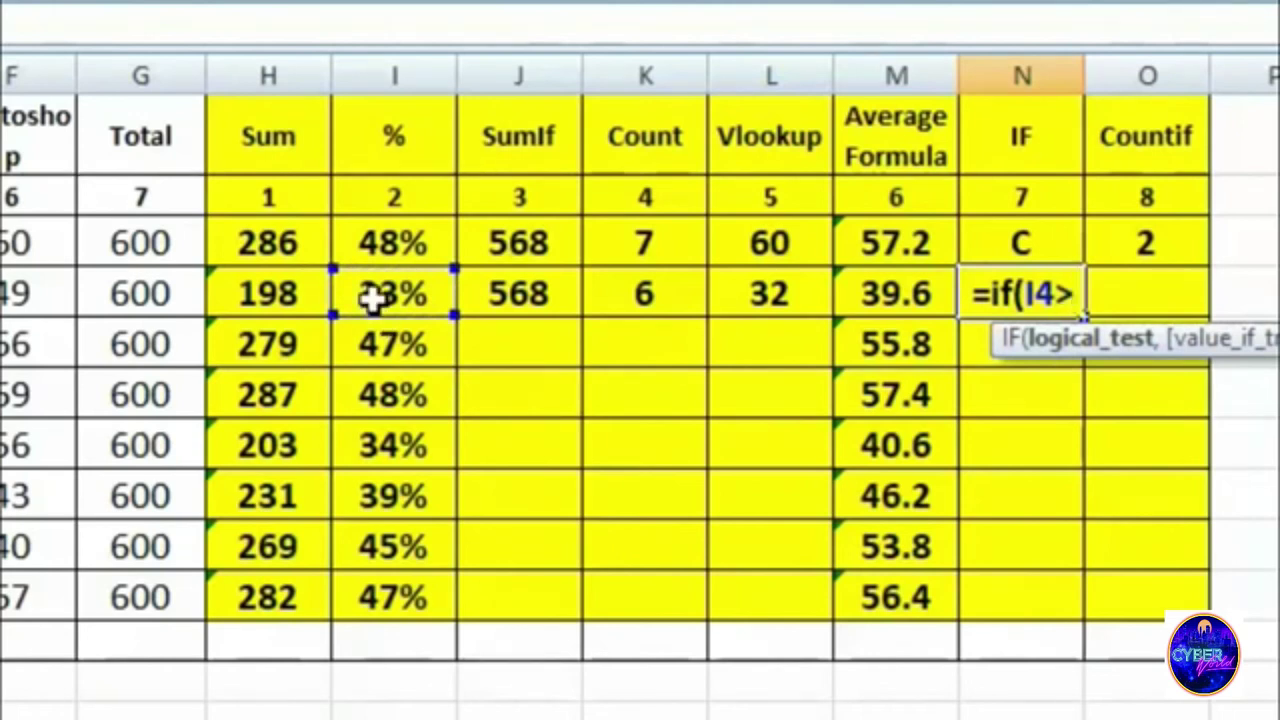
pyautogui.write('=')
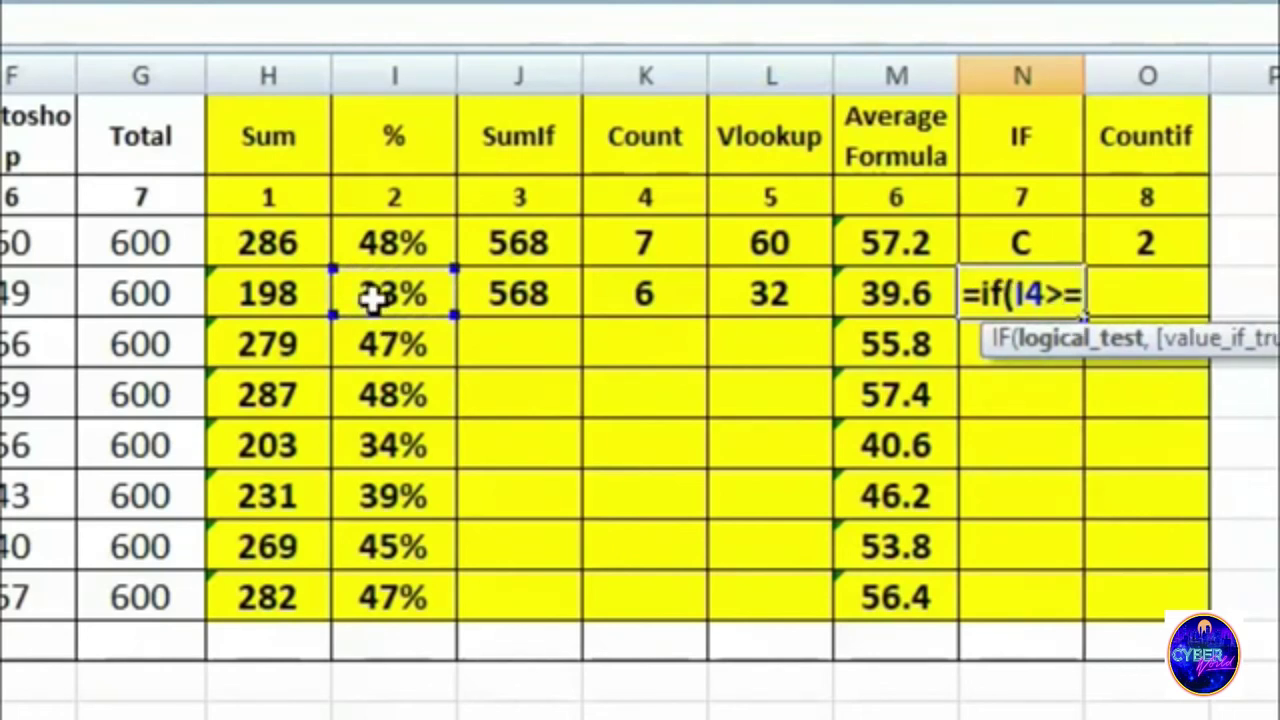
pyautogui.write('75')
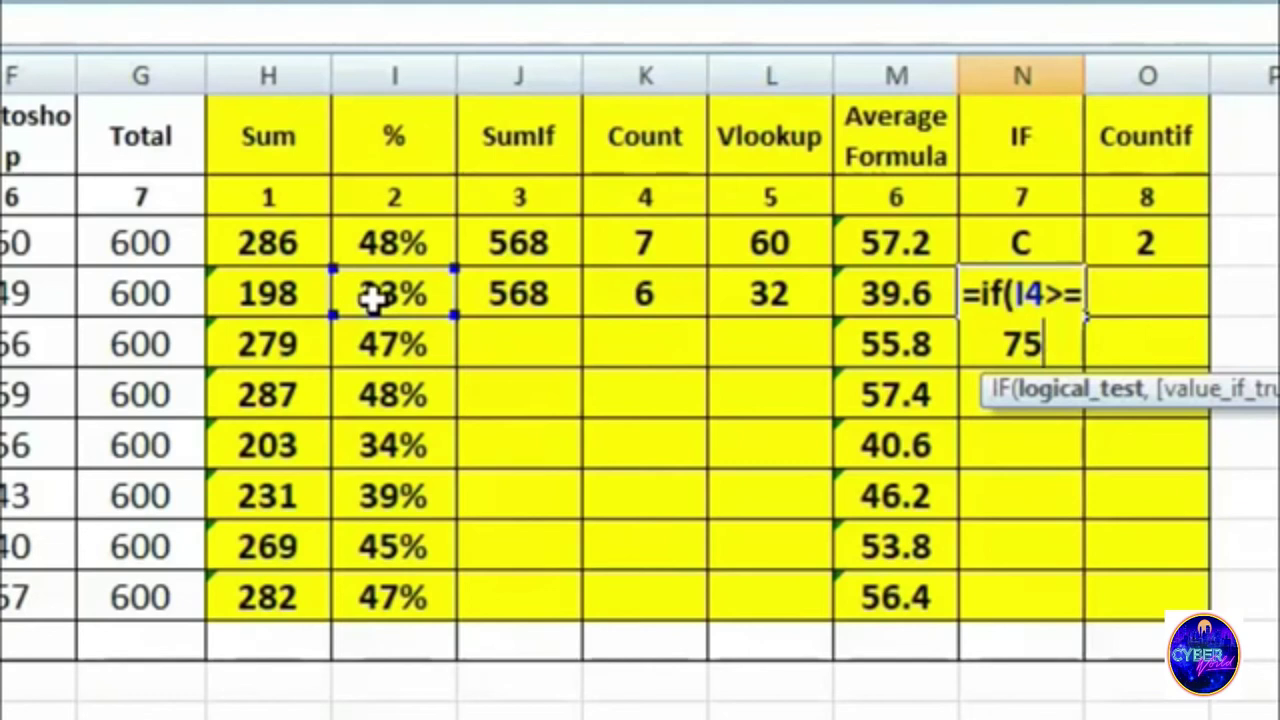
pyautogui.write('%')
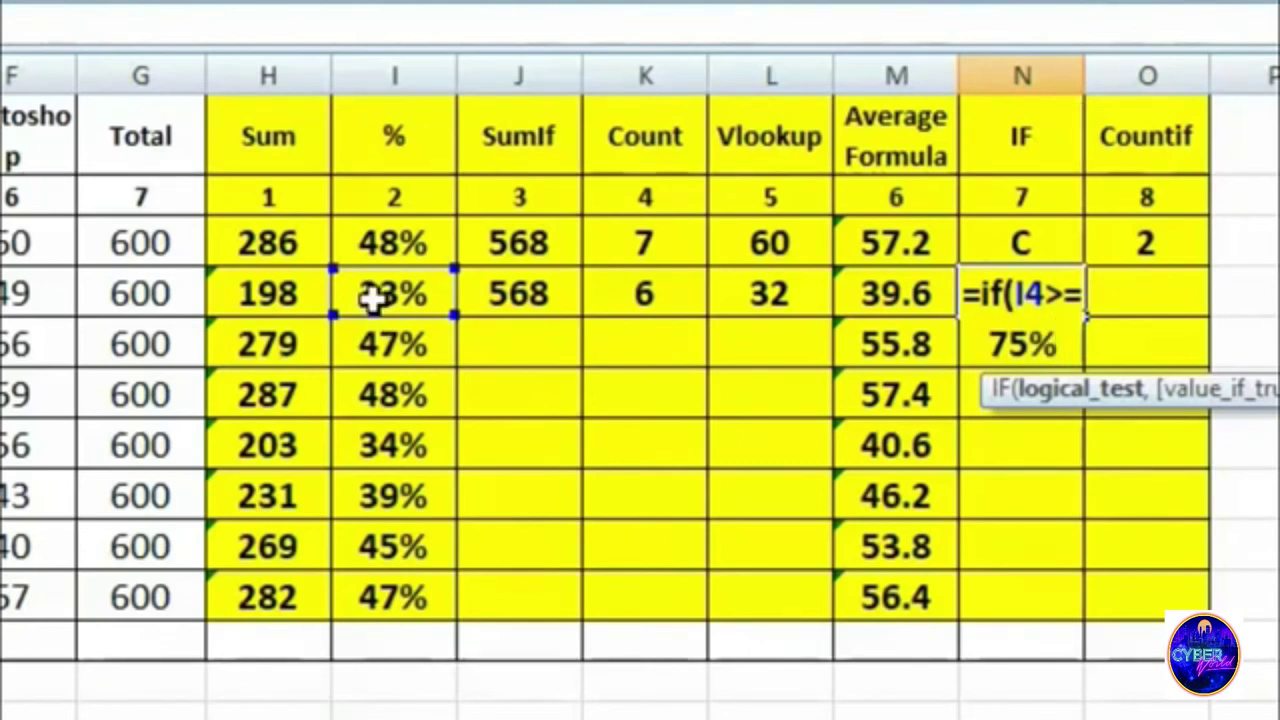
pyautogui.write(',')
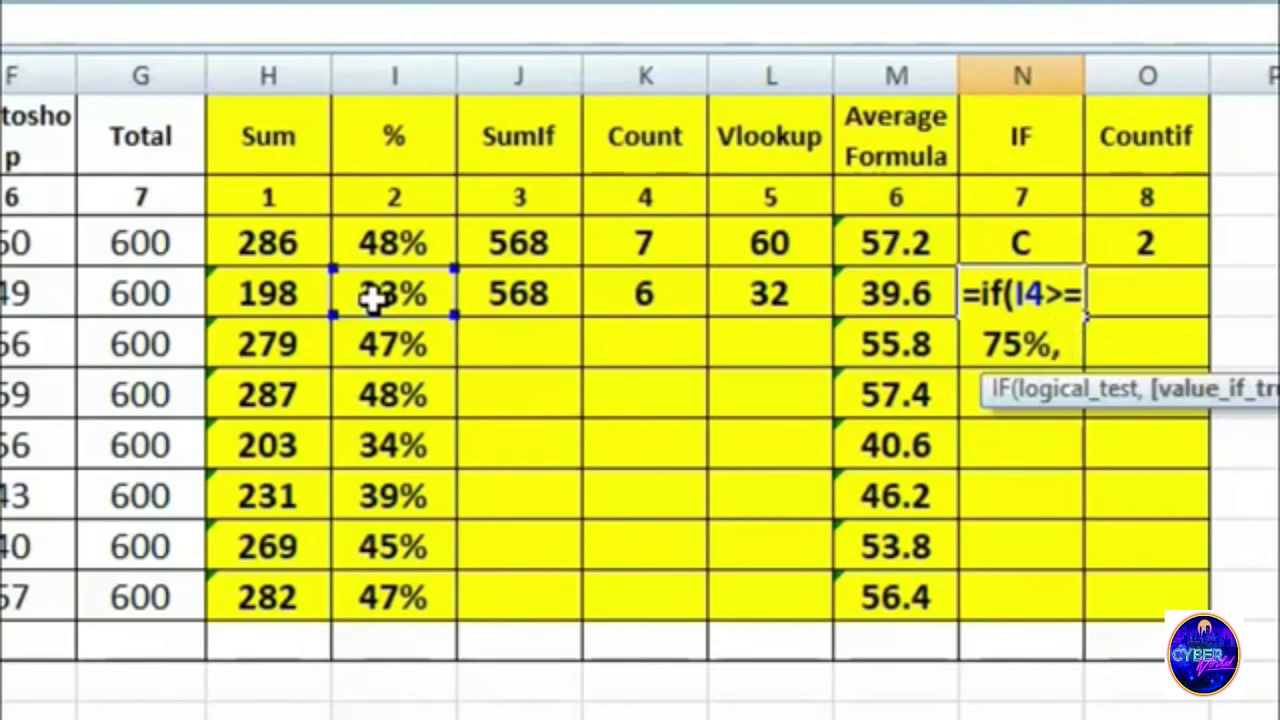
pyautogui.write(' "')
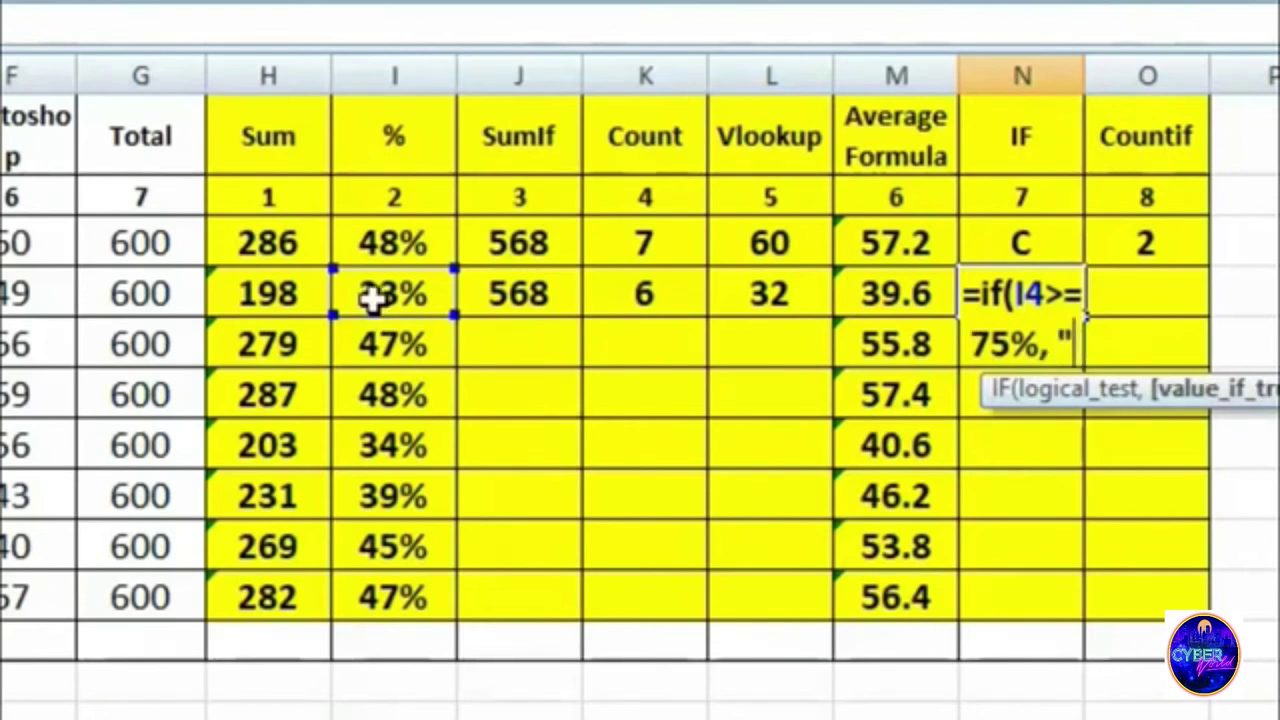
pyautogui.write('A"')
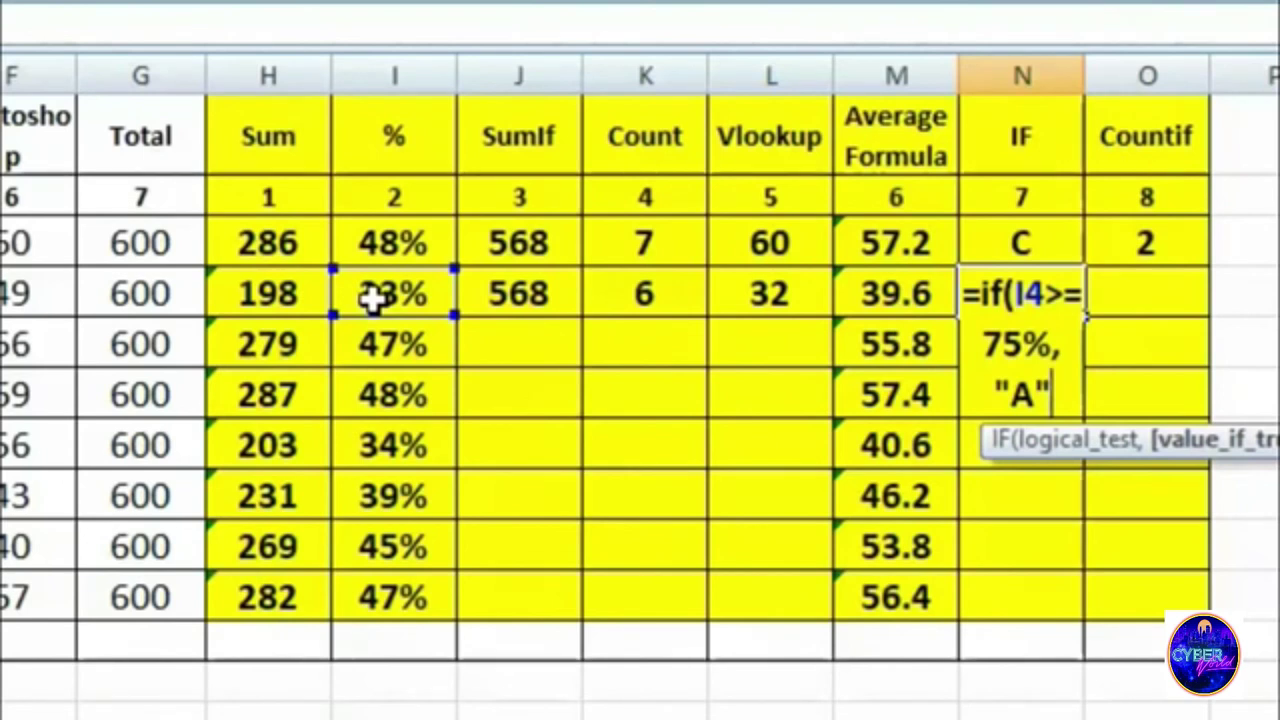
pyautogui.write(',')
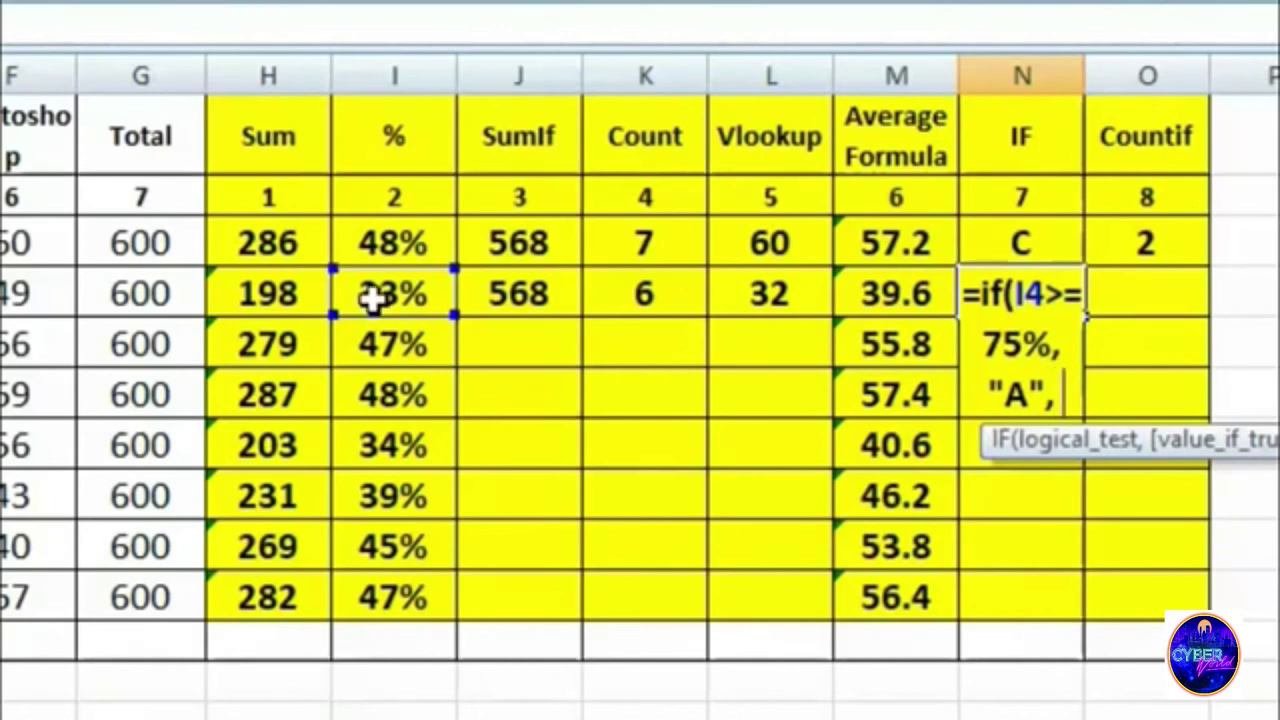
pyautogui.write(' if')
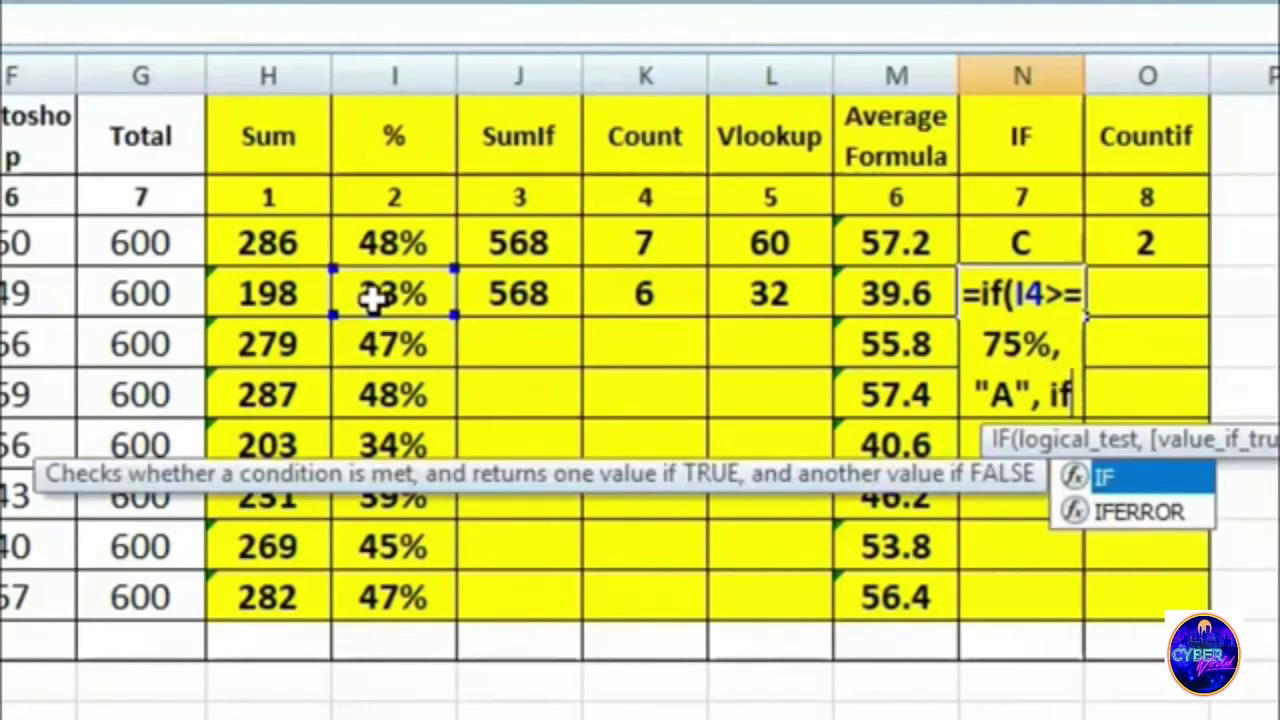
pyautogui.write('(')
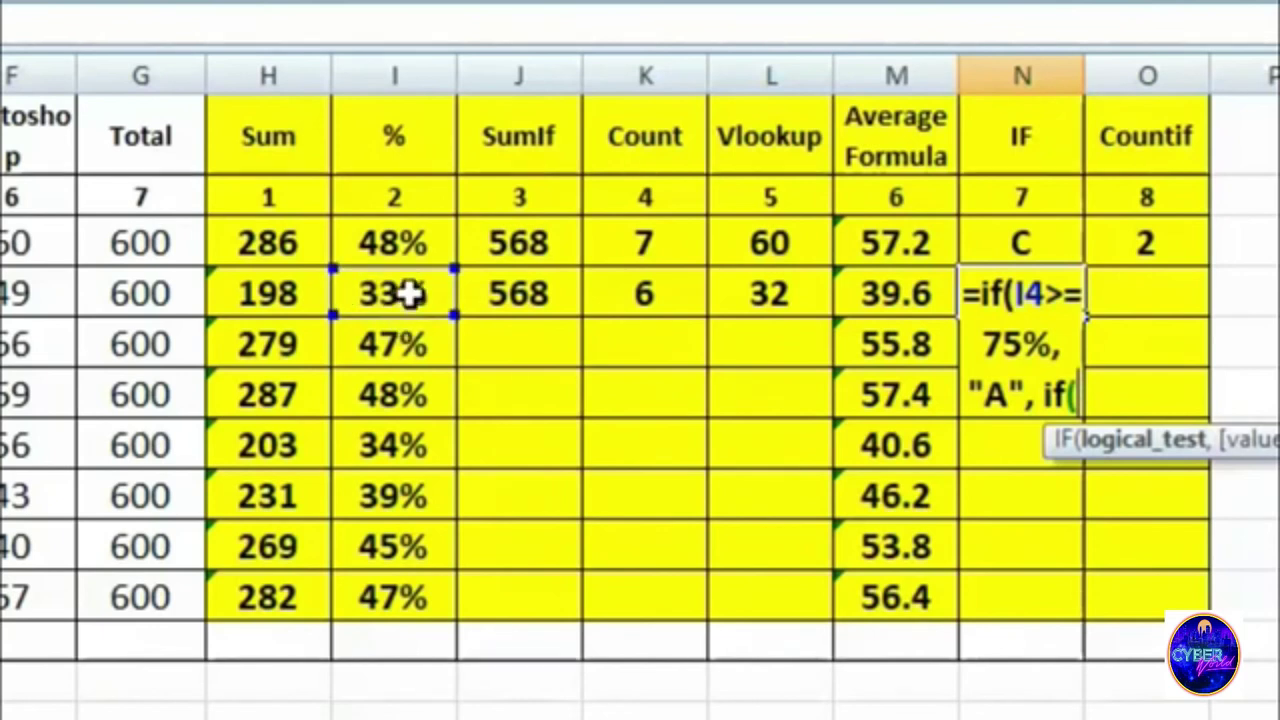
# - Complete N4's nested IF with I4>=60% for B, >=45% for C, otherwise D
pyautogui.click(410, 292)
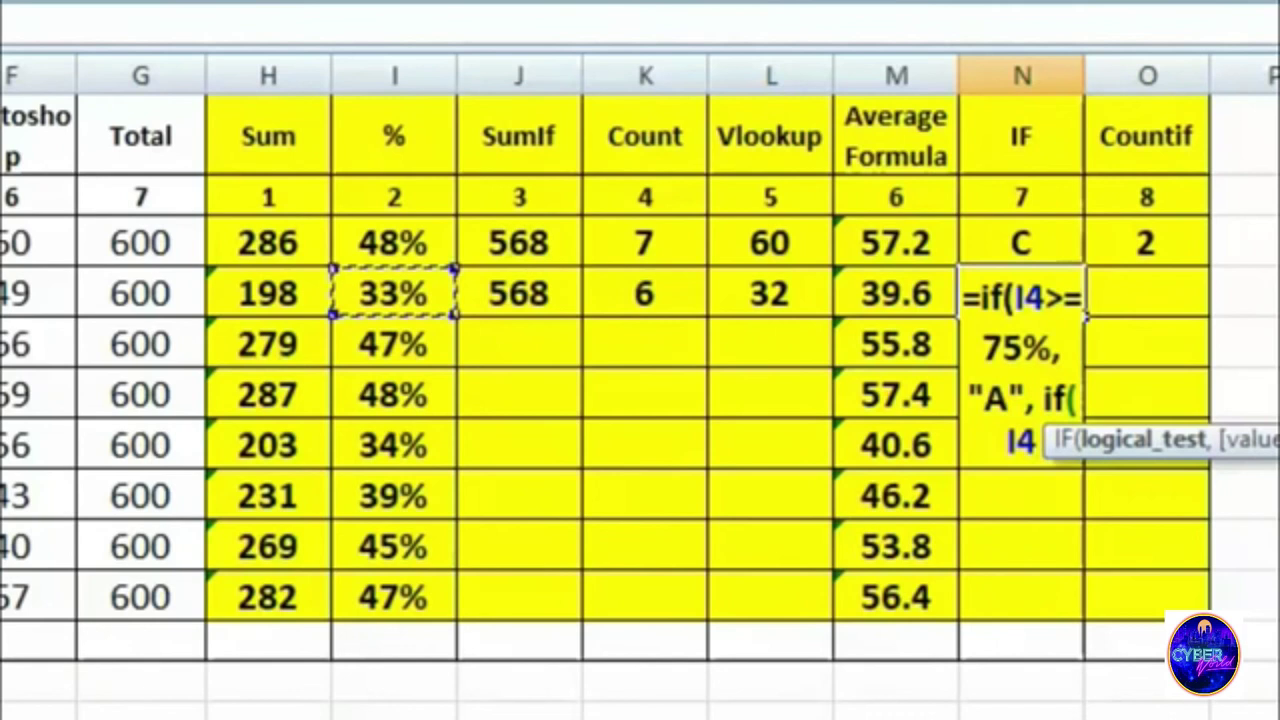
pyautogui.write('>')
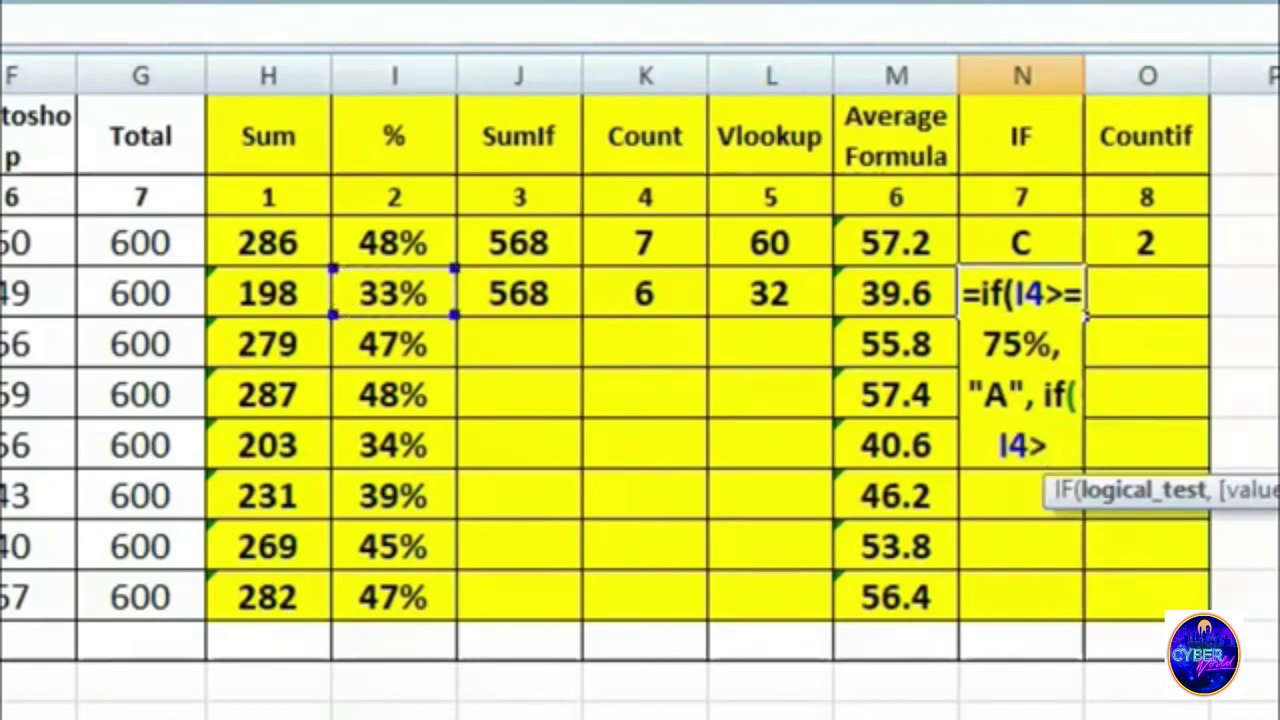
pyautogui.write('=')
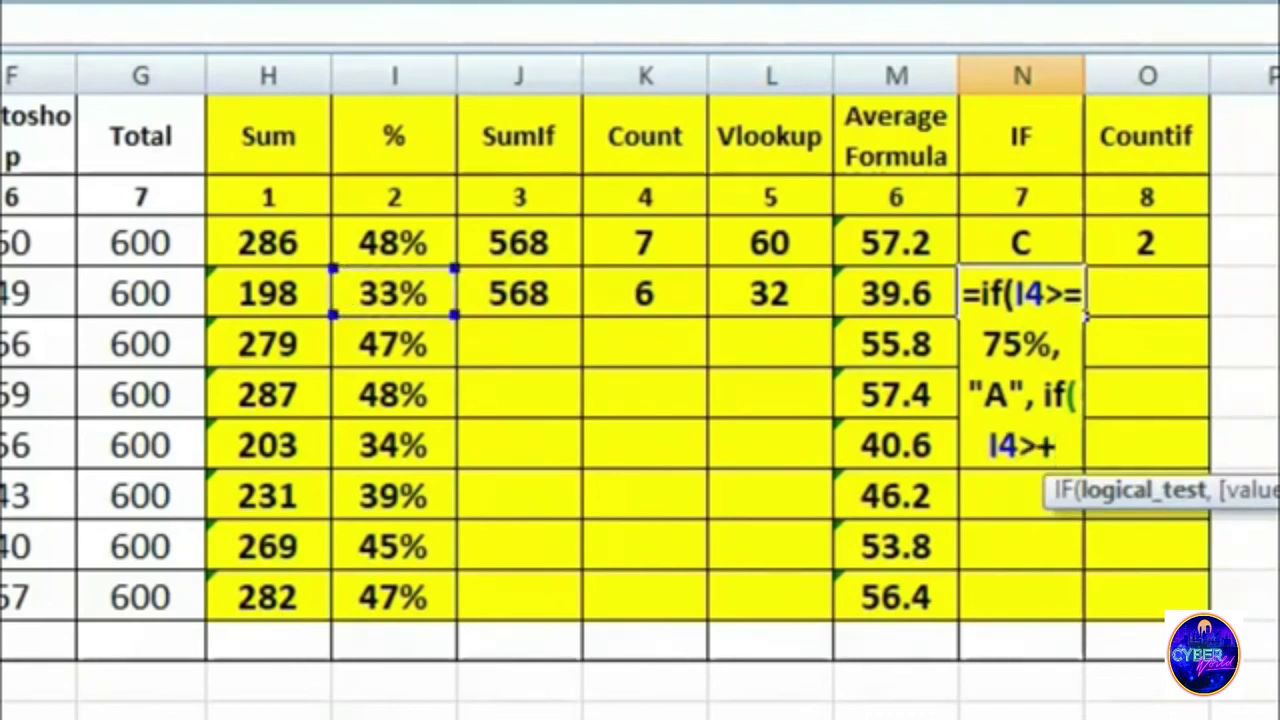
pyautogui.write('60')
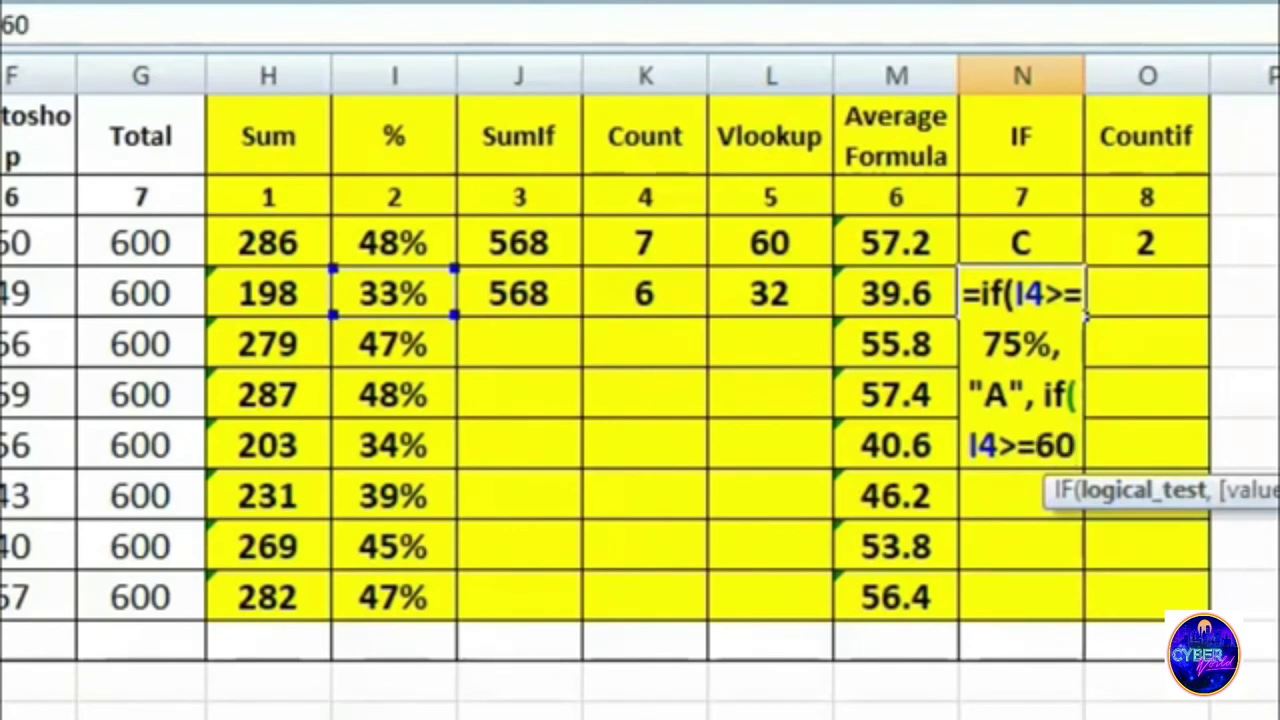
pyautogui.write('%,')
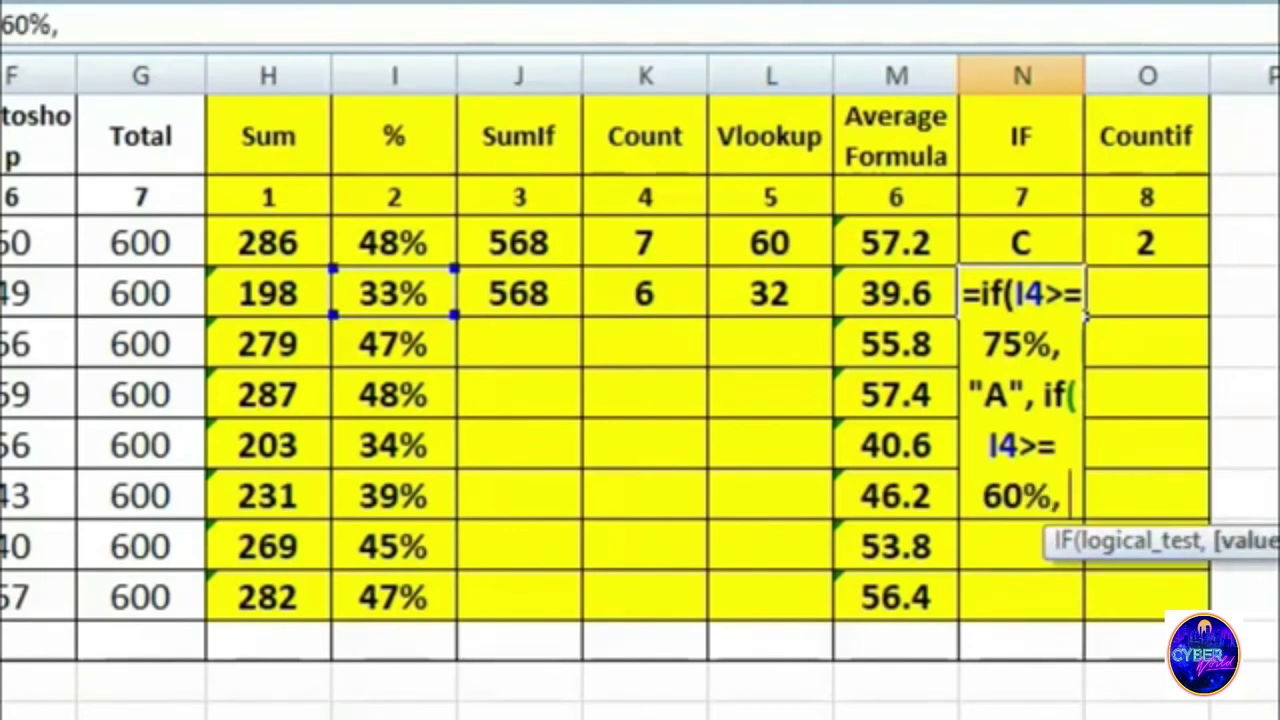
pyautogui.write(' "B')
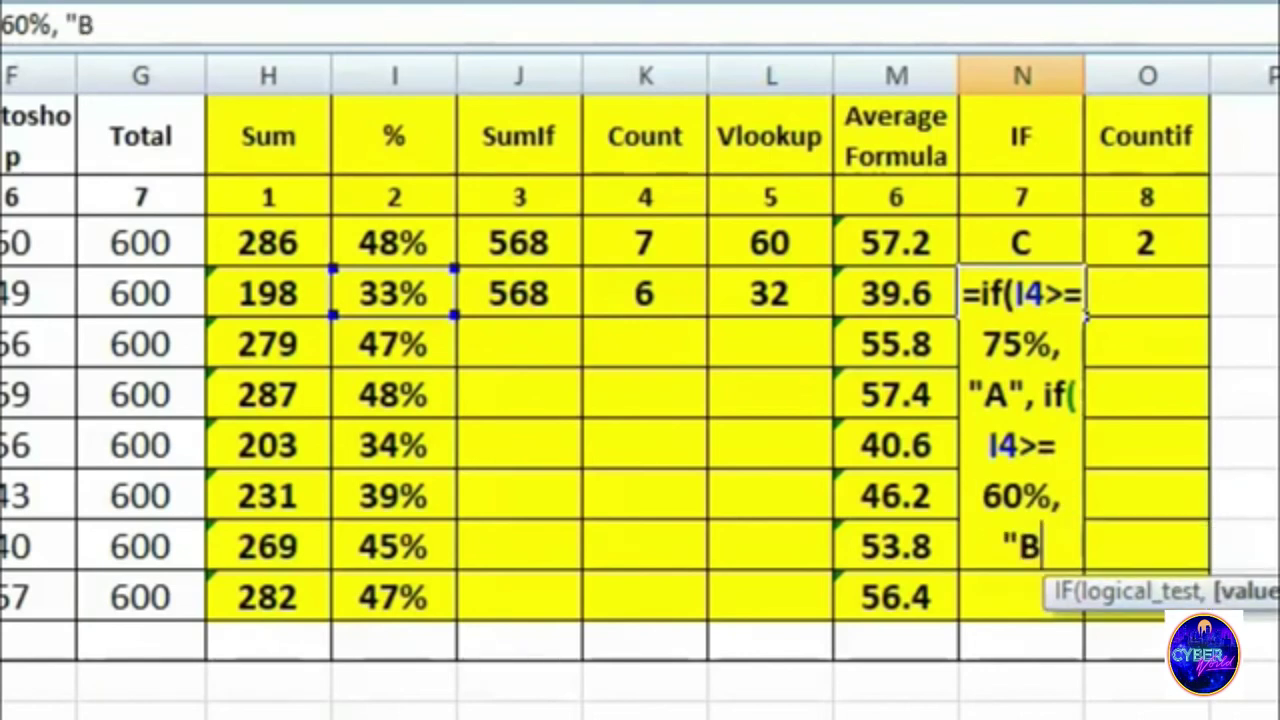
pyautogui.write('"')
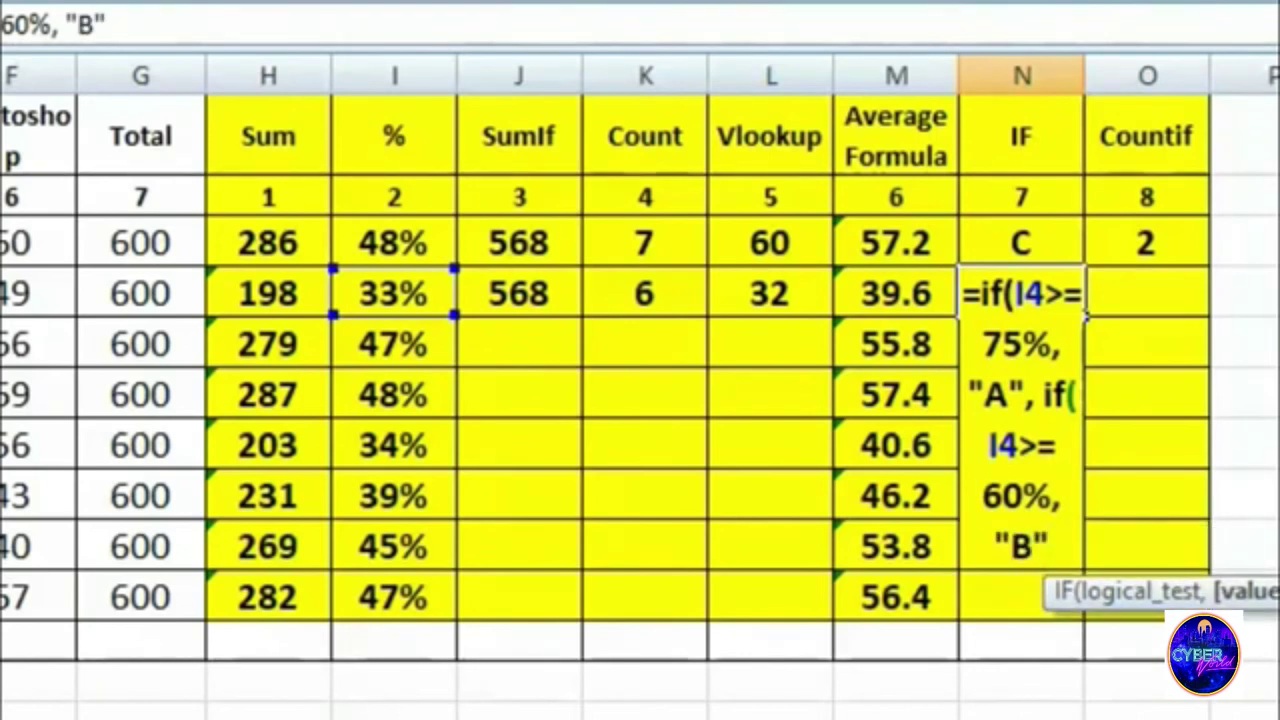
pyautogui.write(', ')
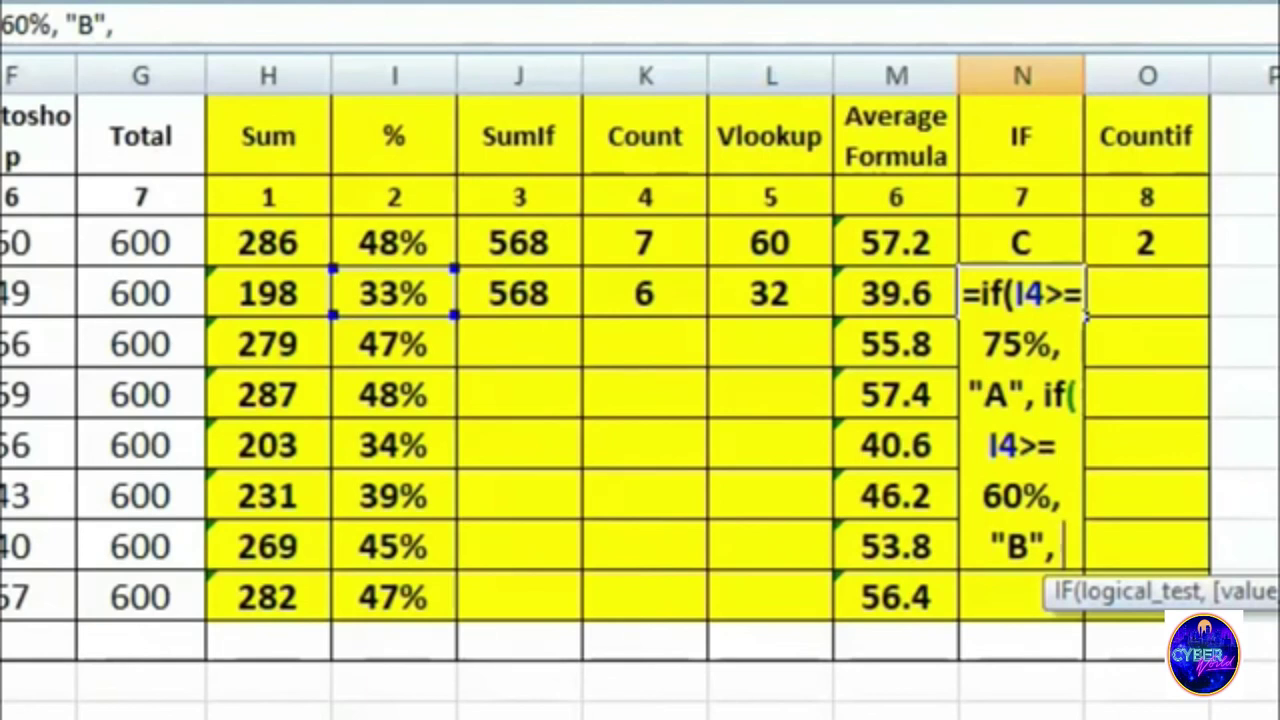
pyautogui.write('if')
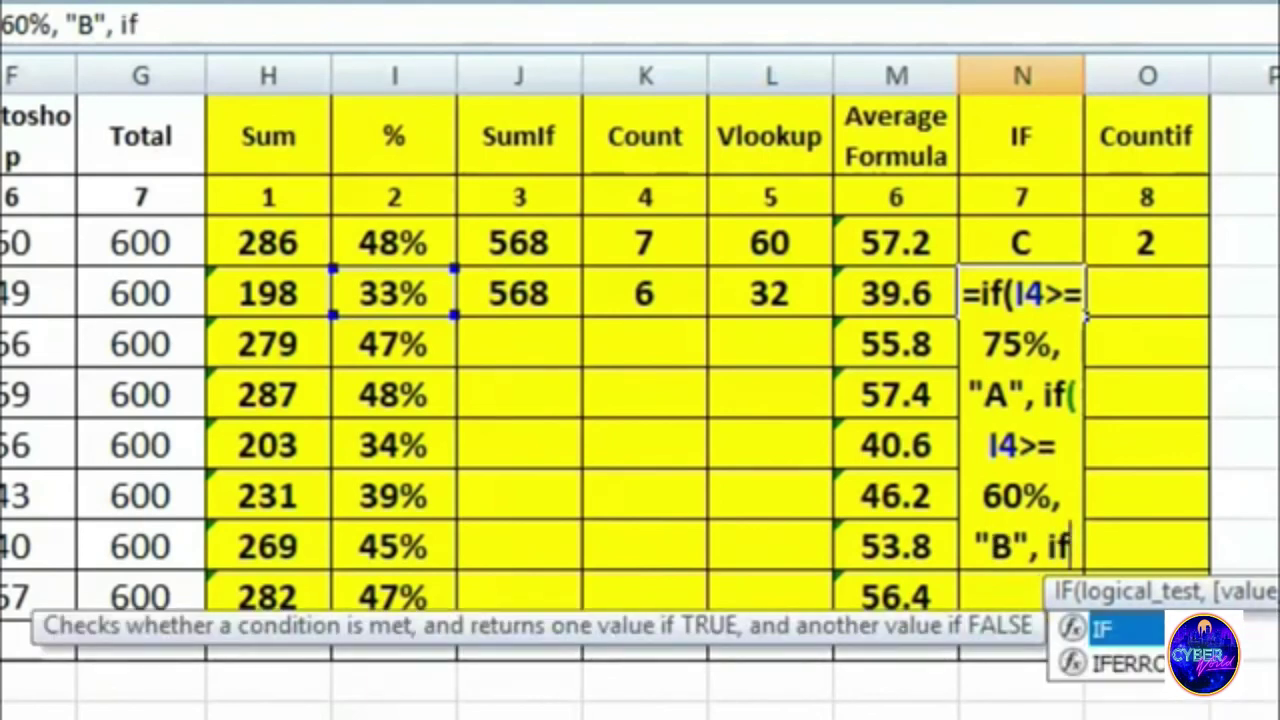
pyautogui.write('(')
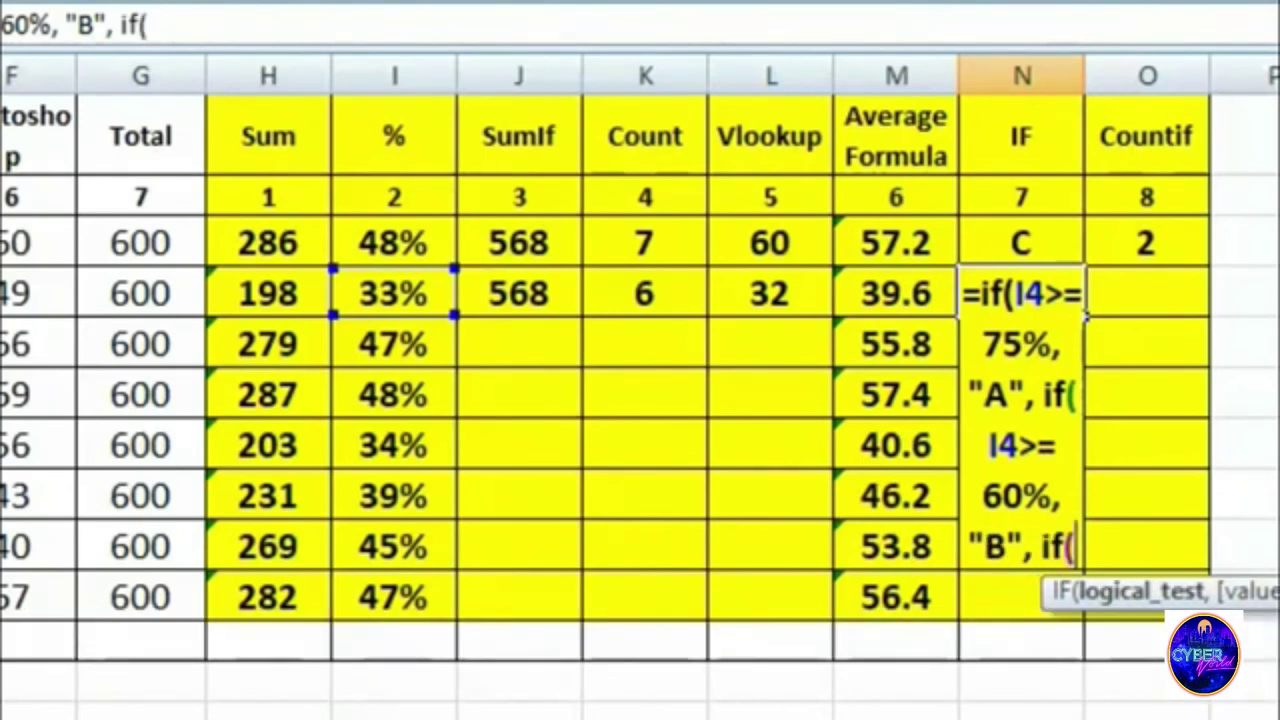
pyautogui.click(400, 290)
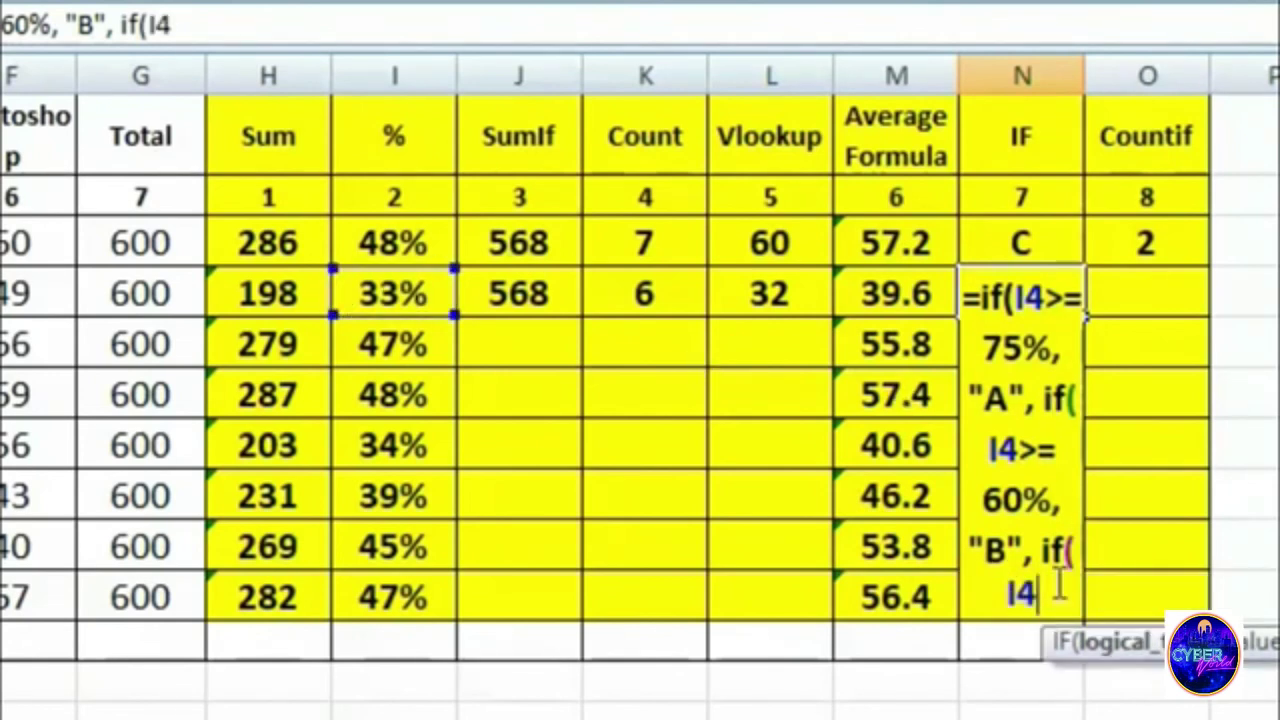
pyautogui.write('>=')
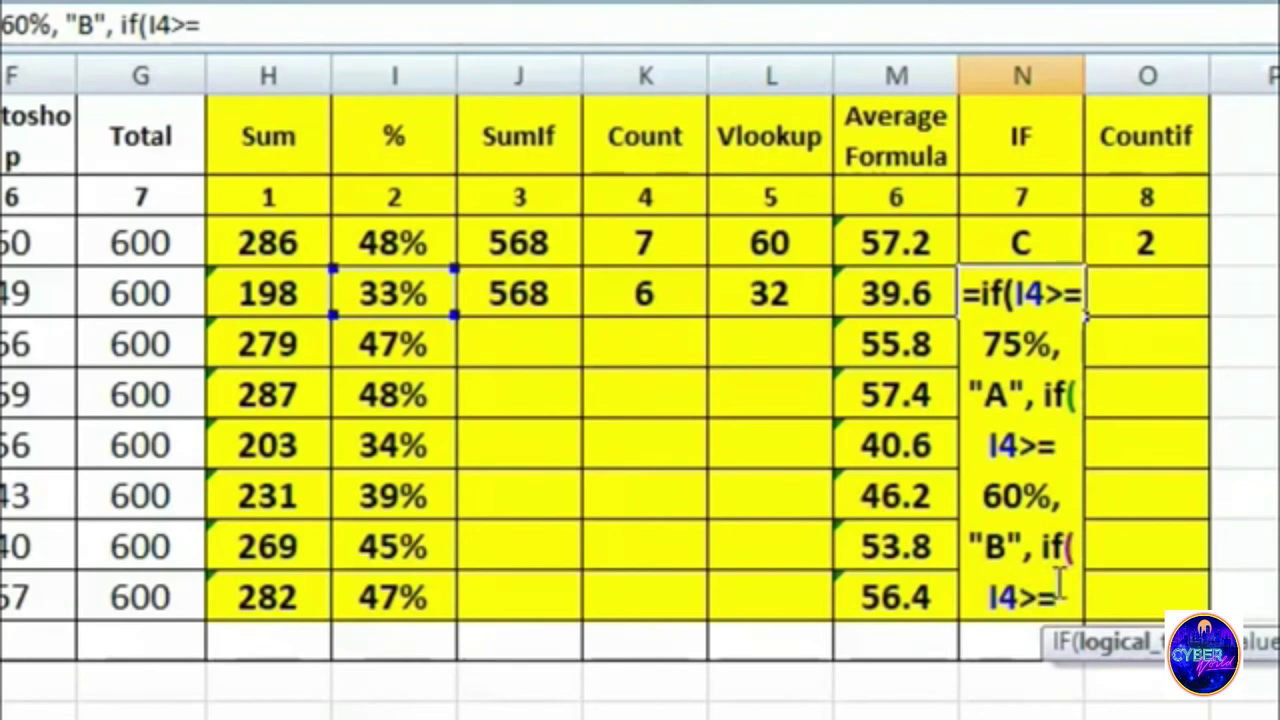
pyautogui.write('45%')
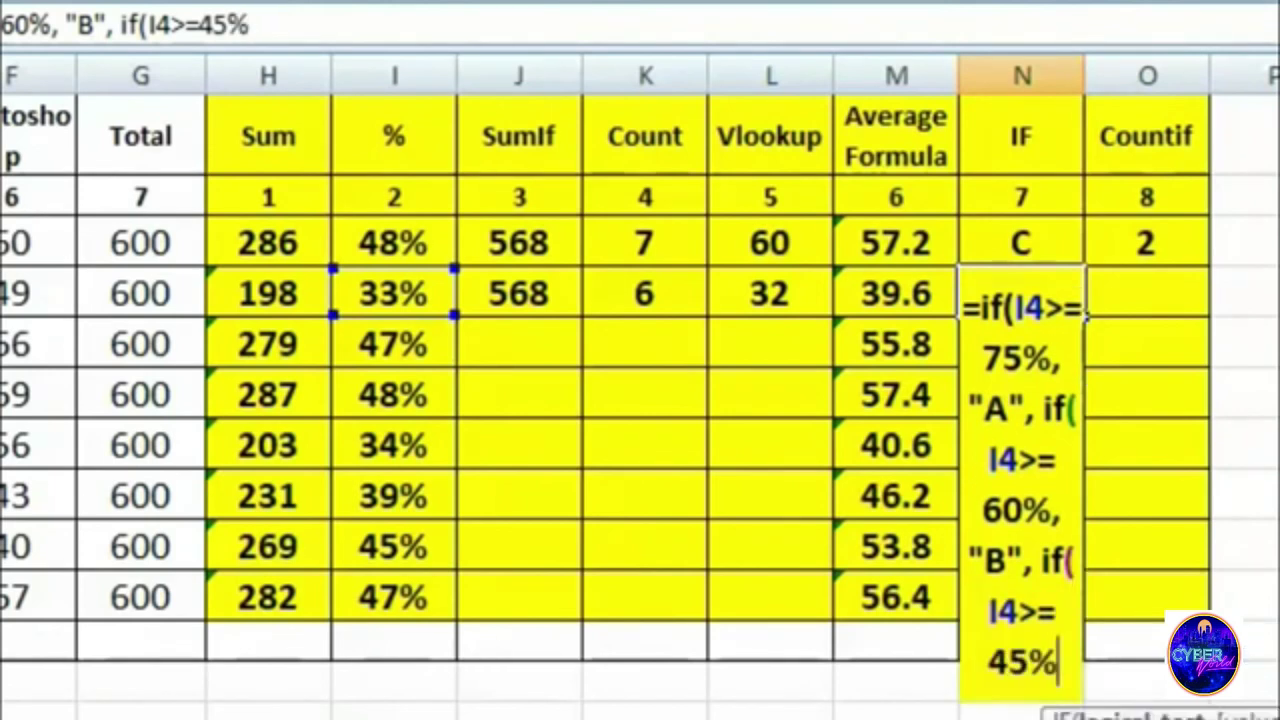
pyautogui.write(',')
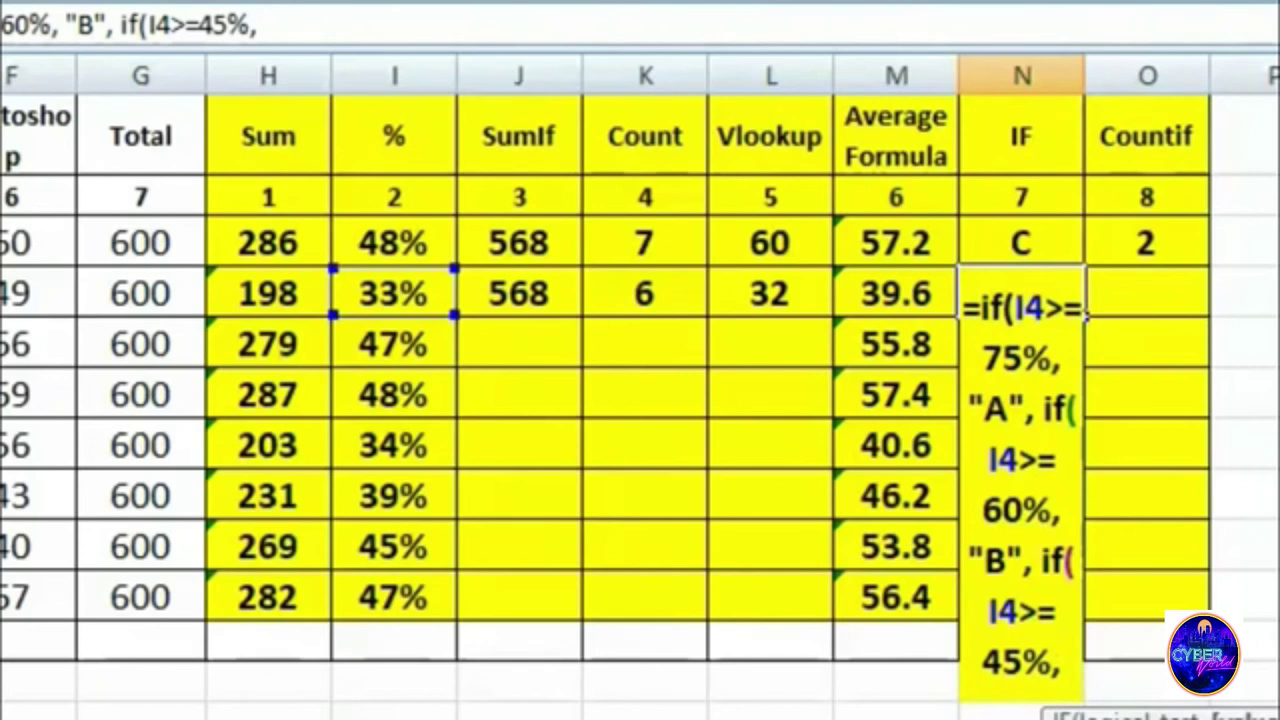
pyautogui.write(' "C"')
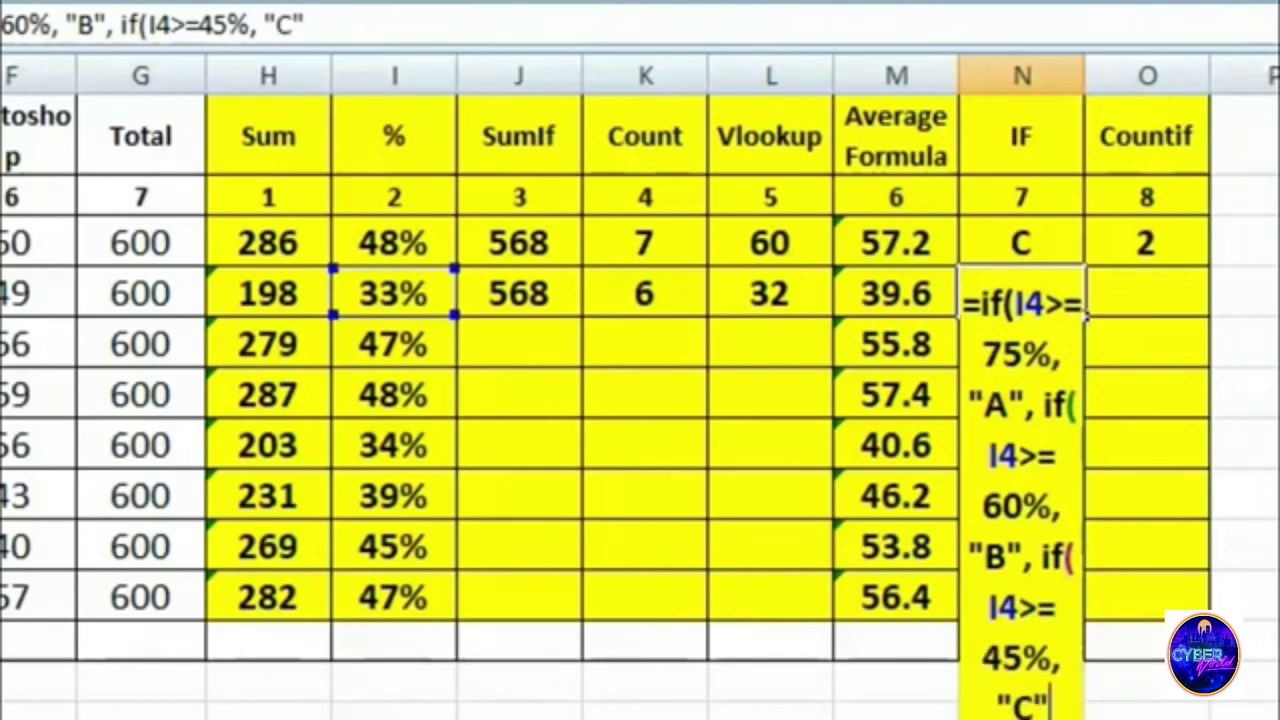
pyautogui.write(',')
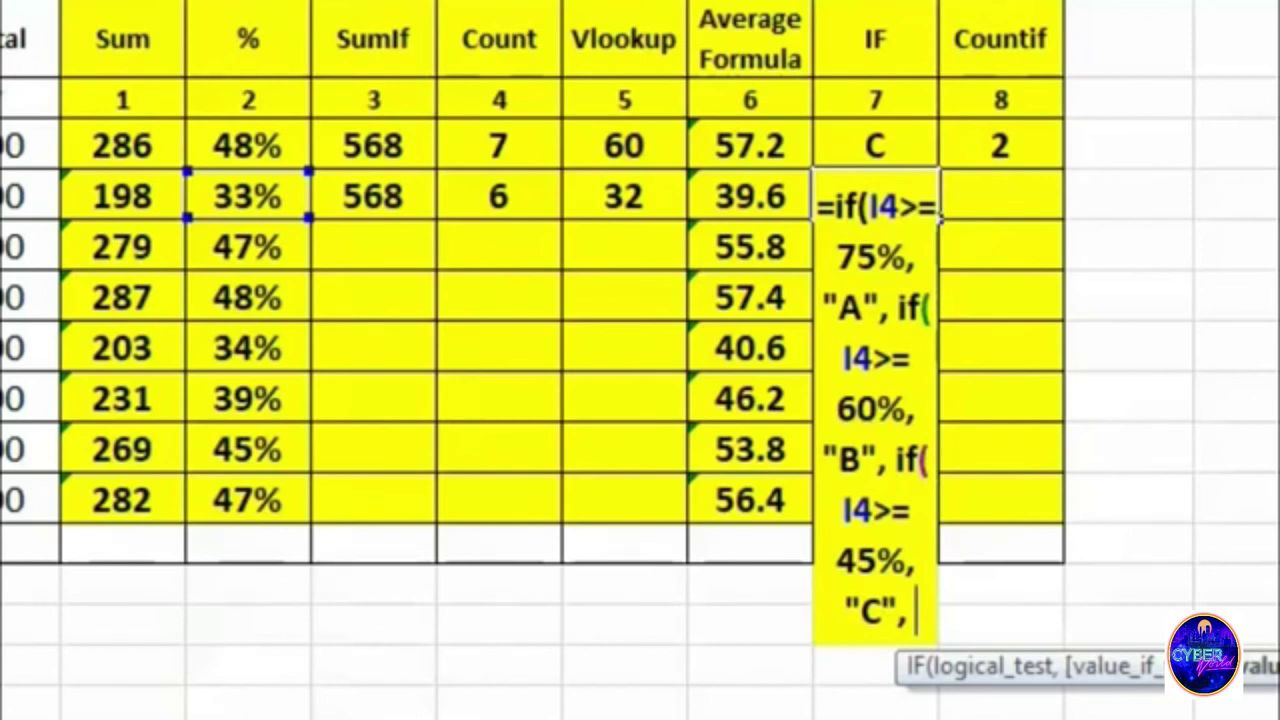
pyautogui.write('"')
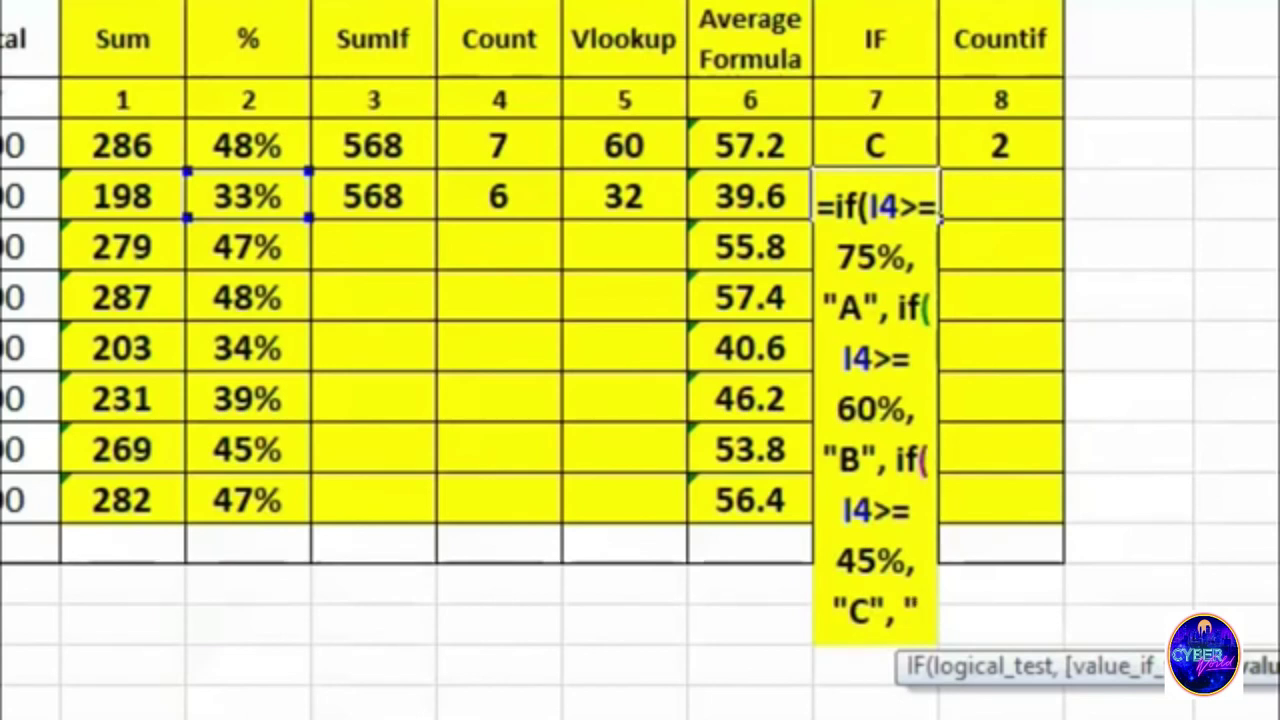
pyautogui.write('D"')
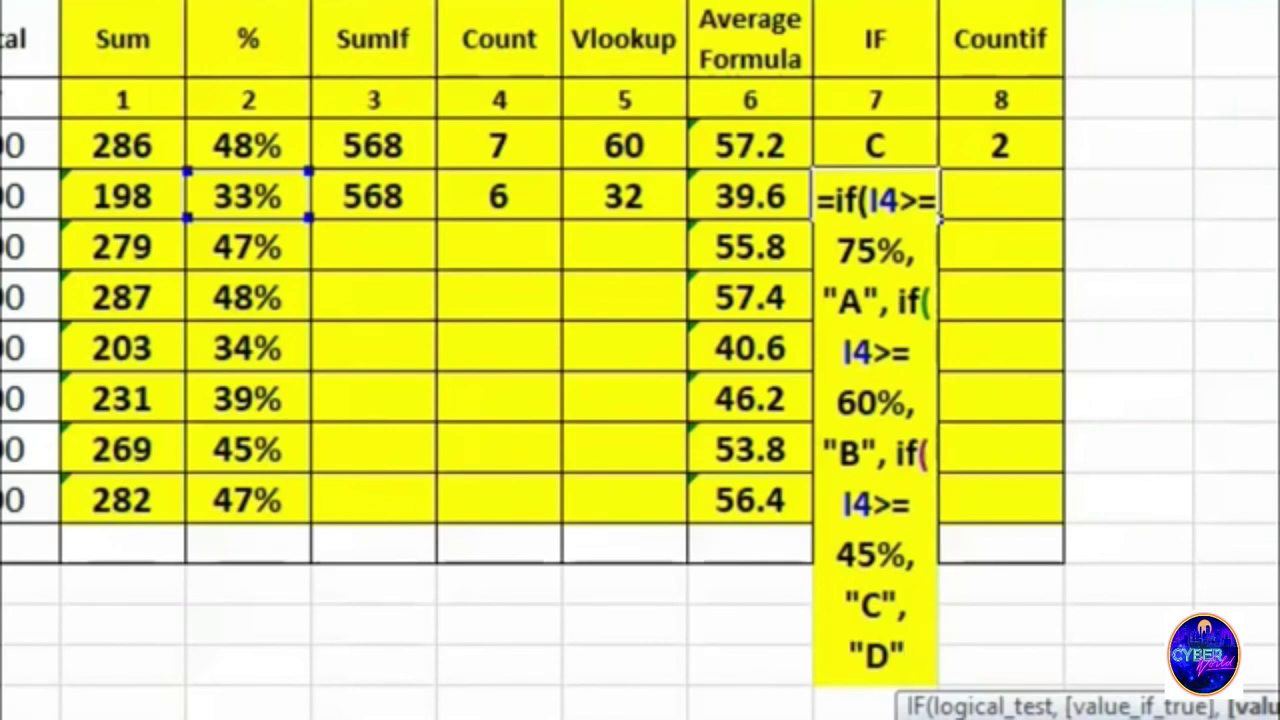
pyautogui.write(')))')
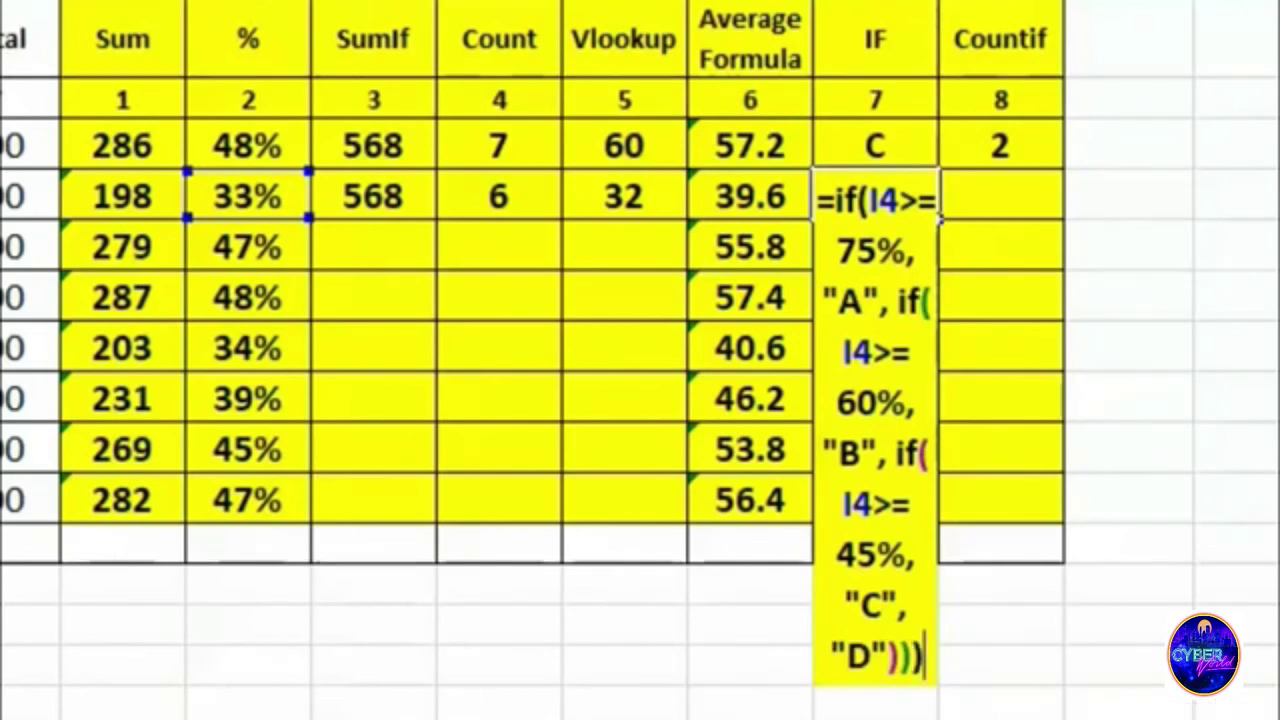
pyautogui.press('Return')
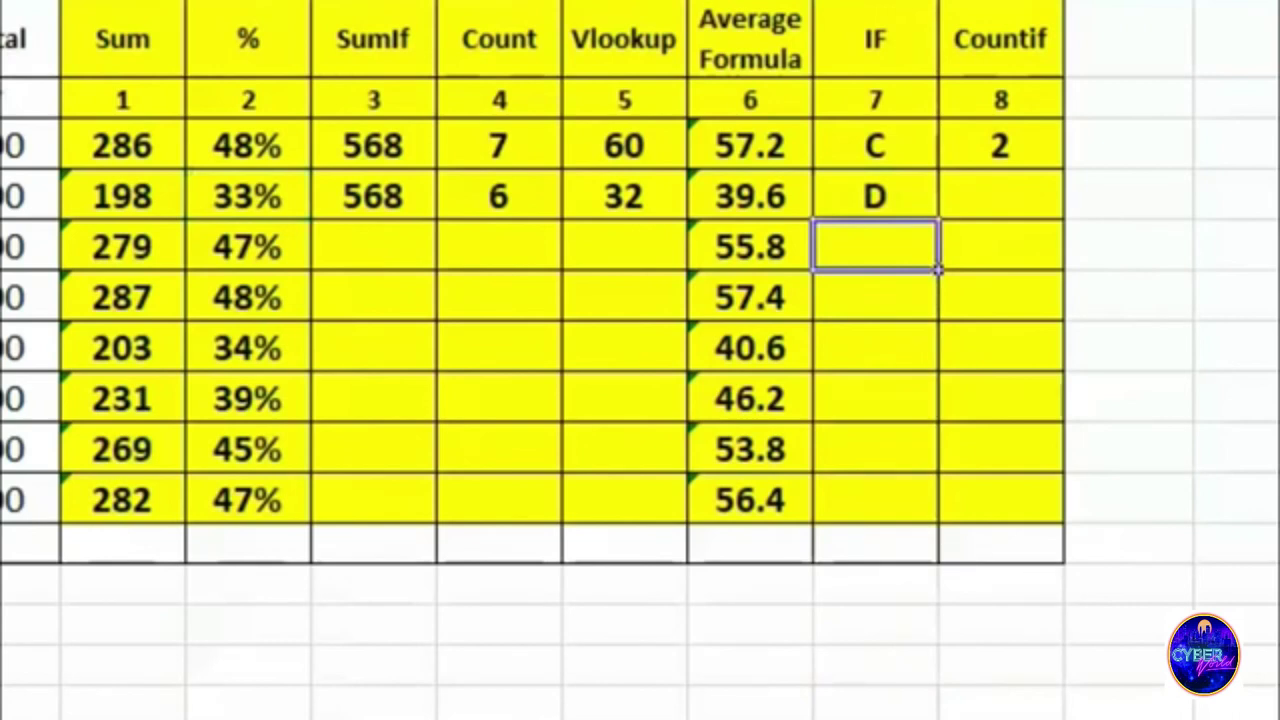
# - Fill the nested IF grade formula from N4 down to the last student row
pyautogui.press('Up')
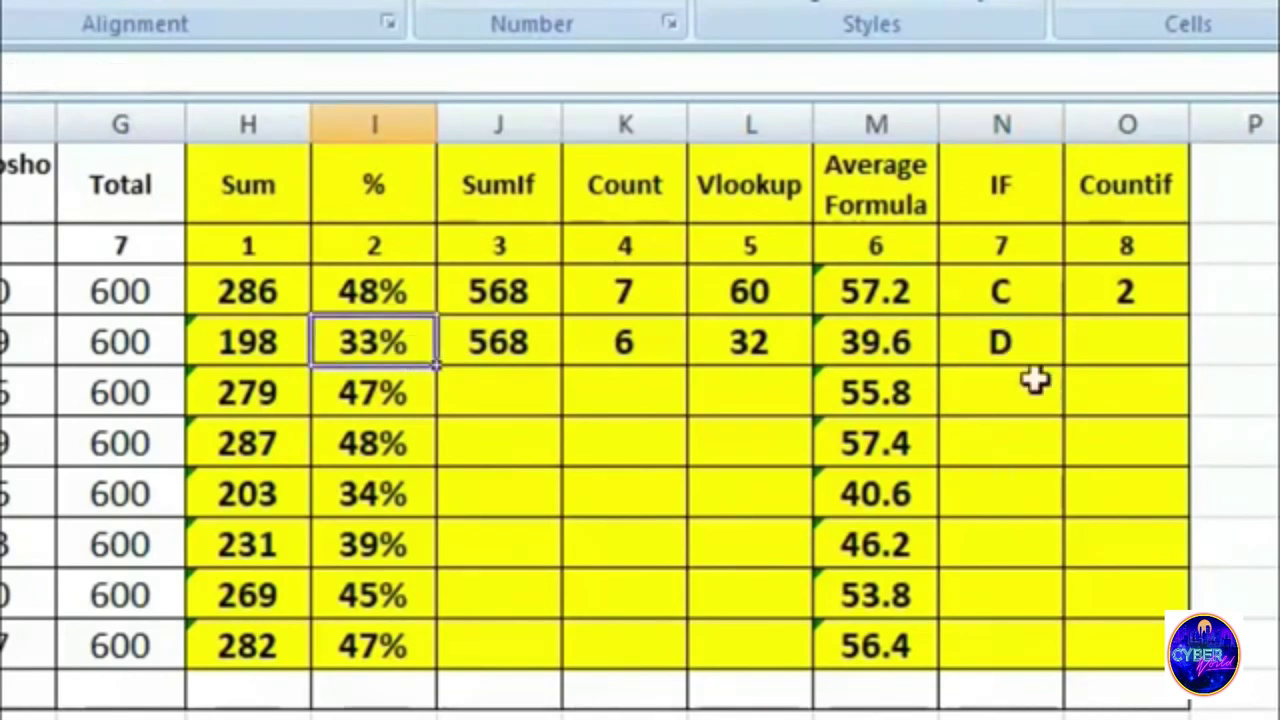
pyautogui.click(1032, 342)
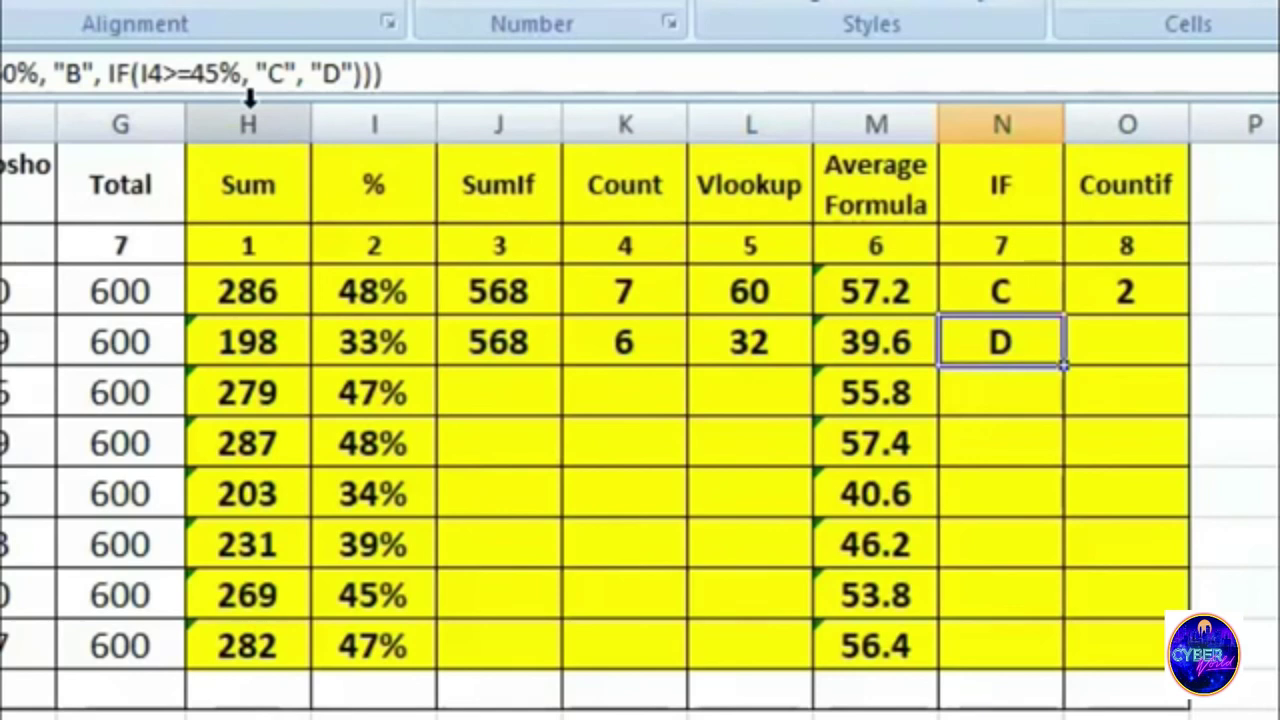
pyautogui.moveTo(1070, 387); pyautogui.dragTo(1063, 663)
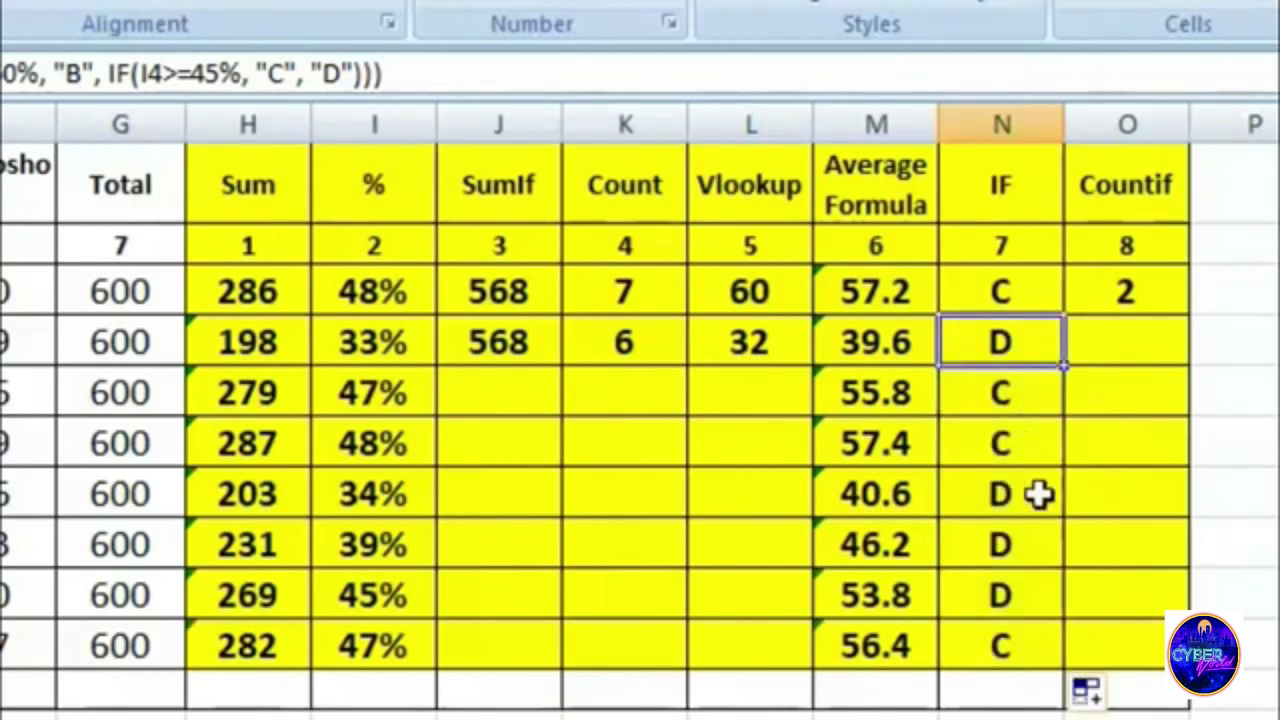
# - Check that each copied grade formula references its own row's percentage
pyautogui.click(1021, 388)
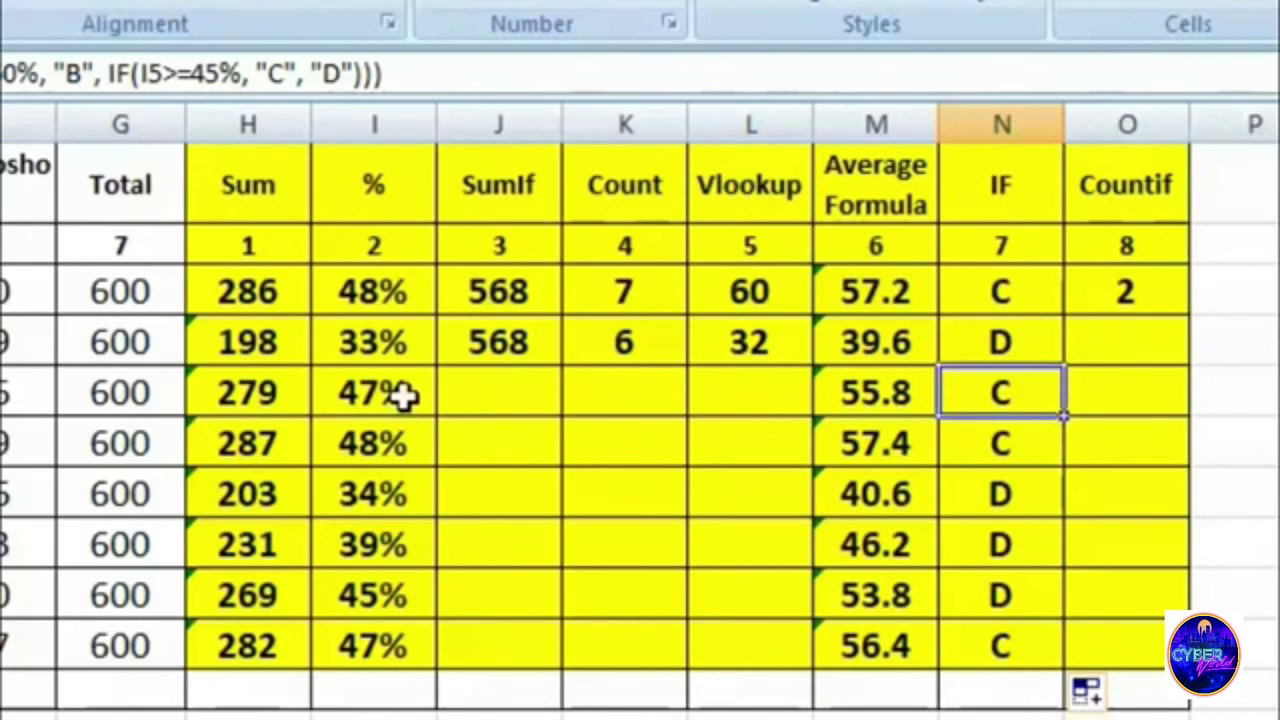
pyautogui.click(1020, 455)
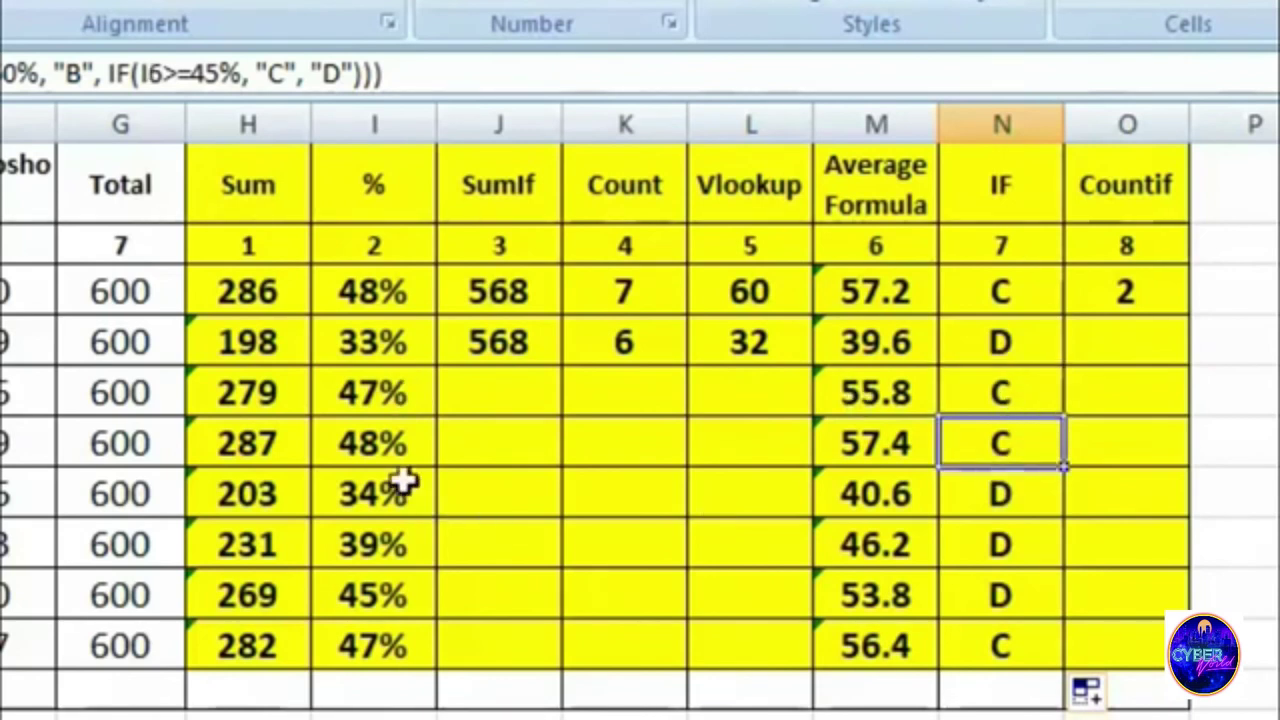
pyautogui.click(410, 490)
pyautogui.click(1000, 491)
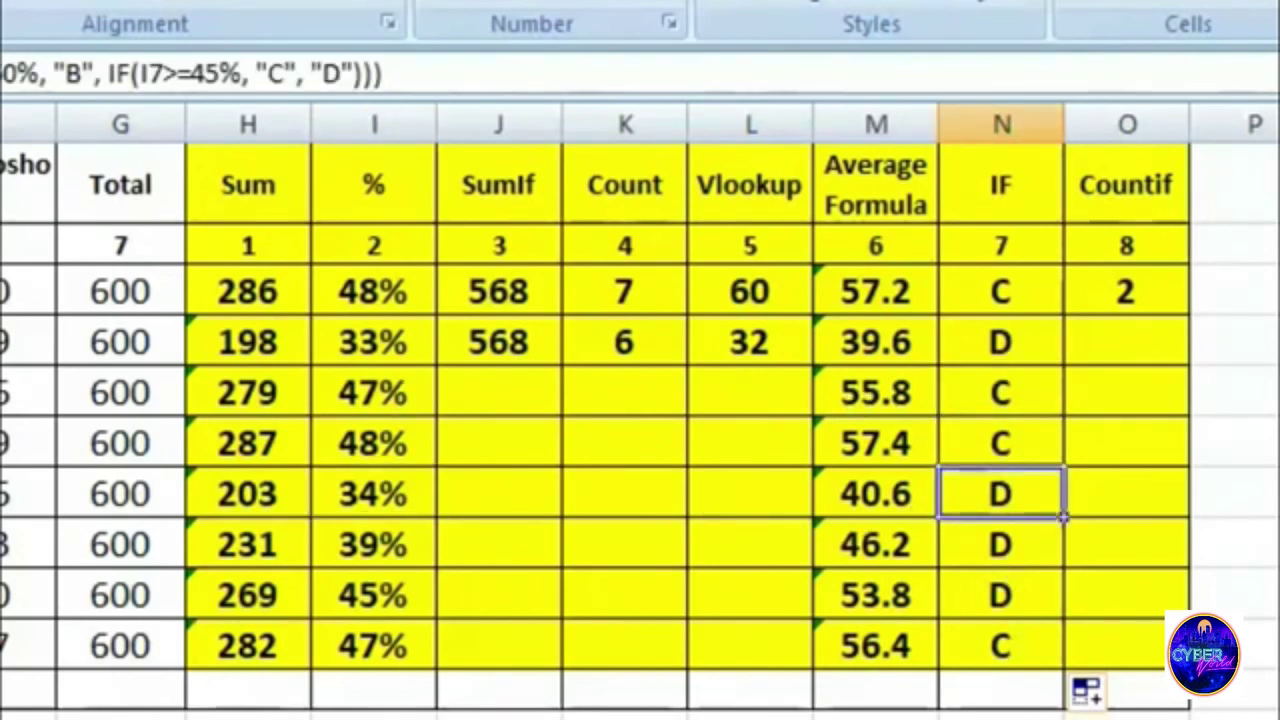
pyautogui.click(38, 652)
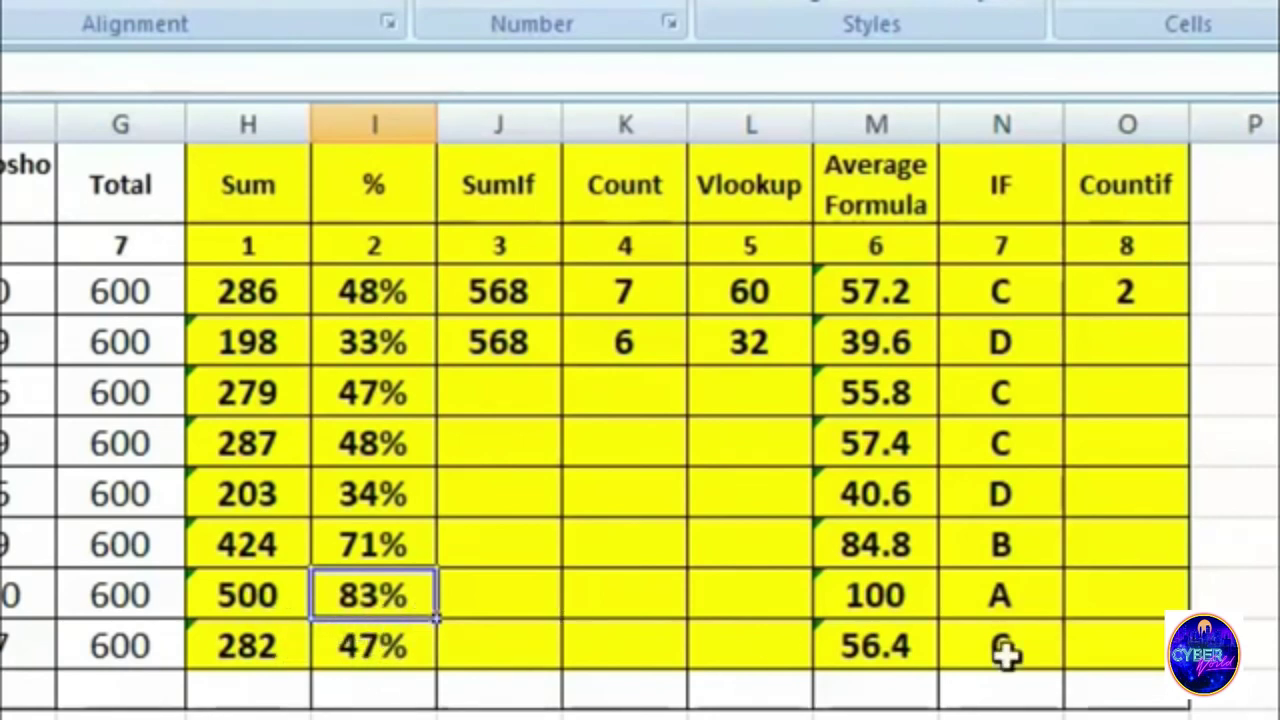
# - Inspect the formulas behind the new A and B grades and the 71% percentage
pyautogui.click(1043, 599)
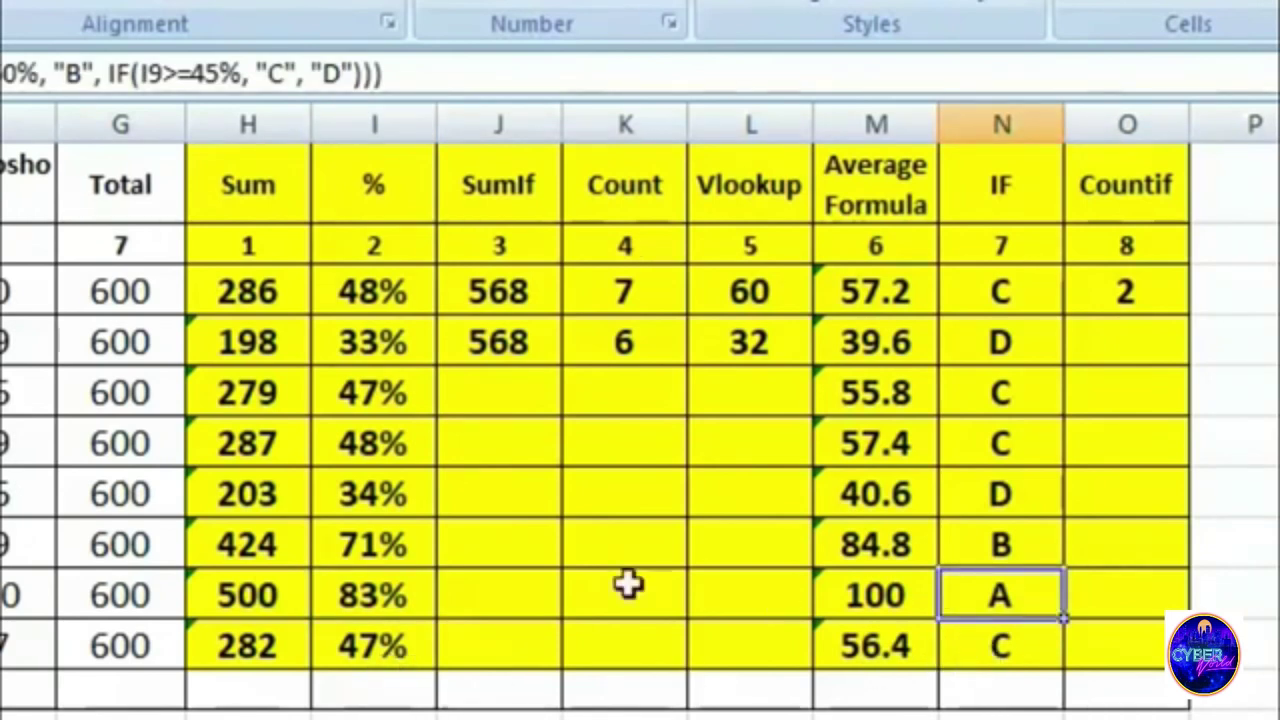
pyautogui.click(377, 545)
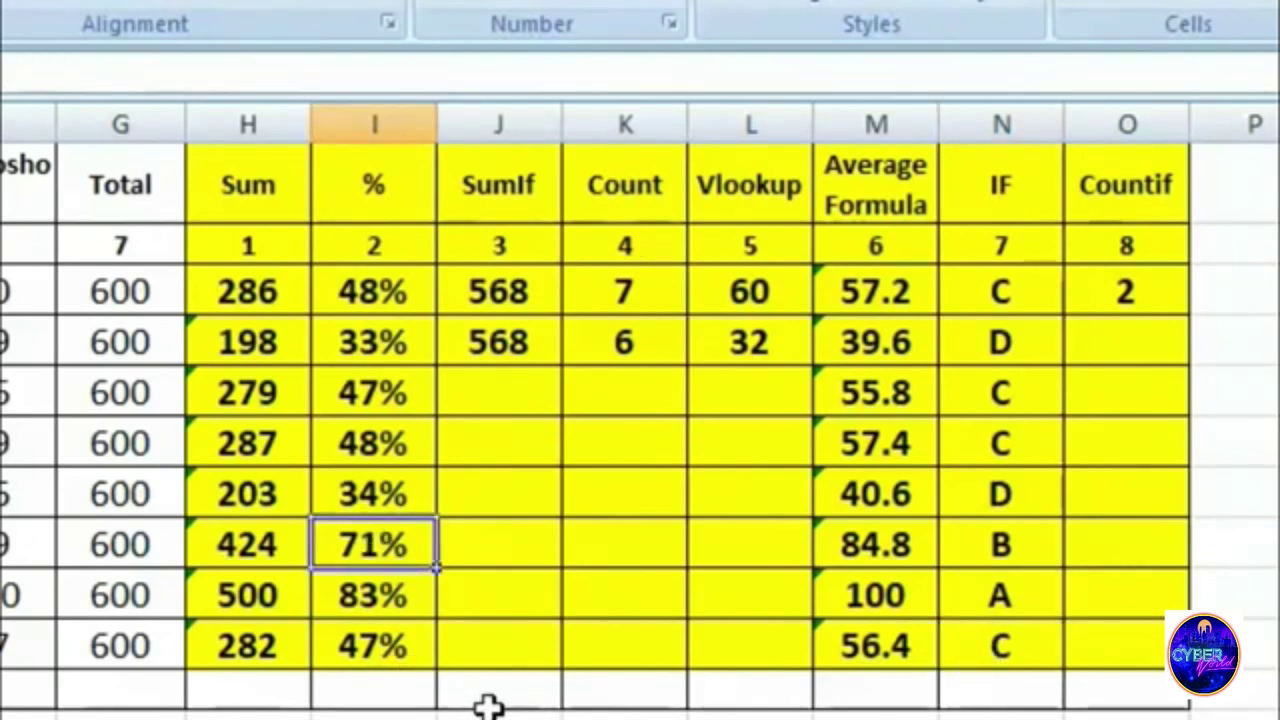
pyautogui.click(967, 555)
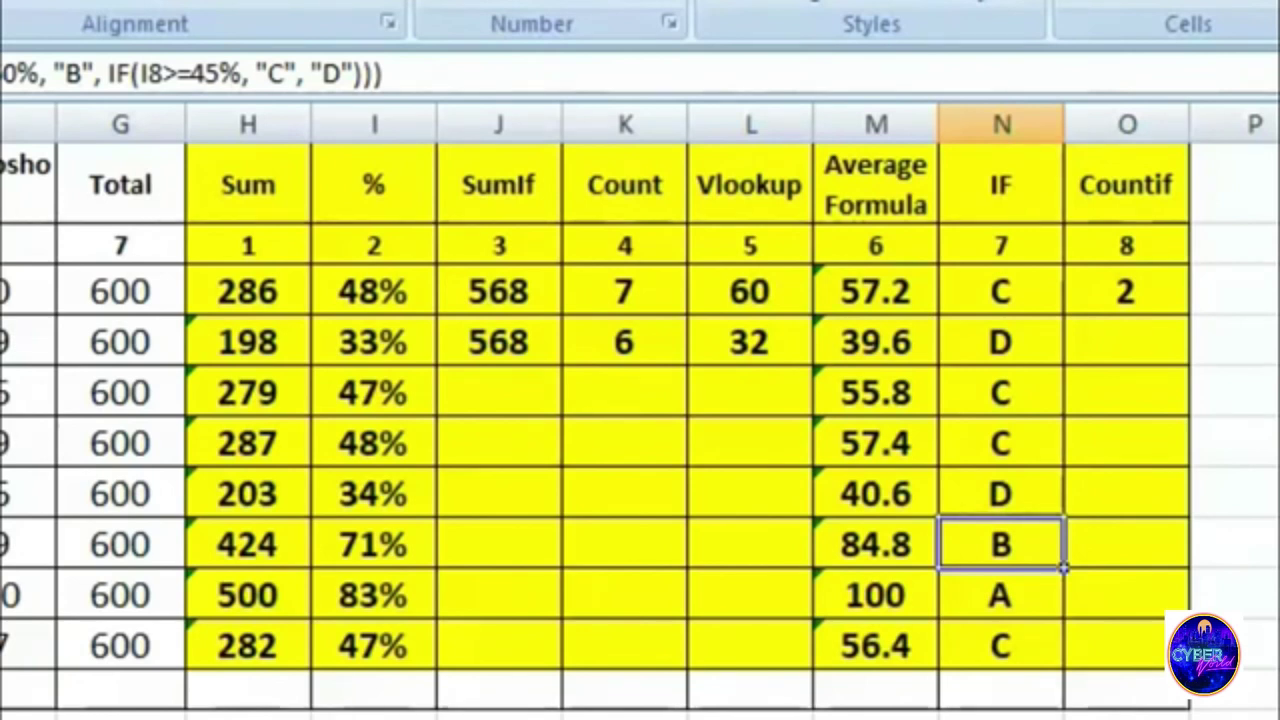
pyautogui.click(1126, 341)
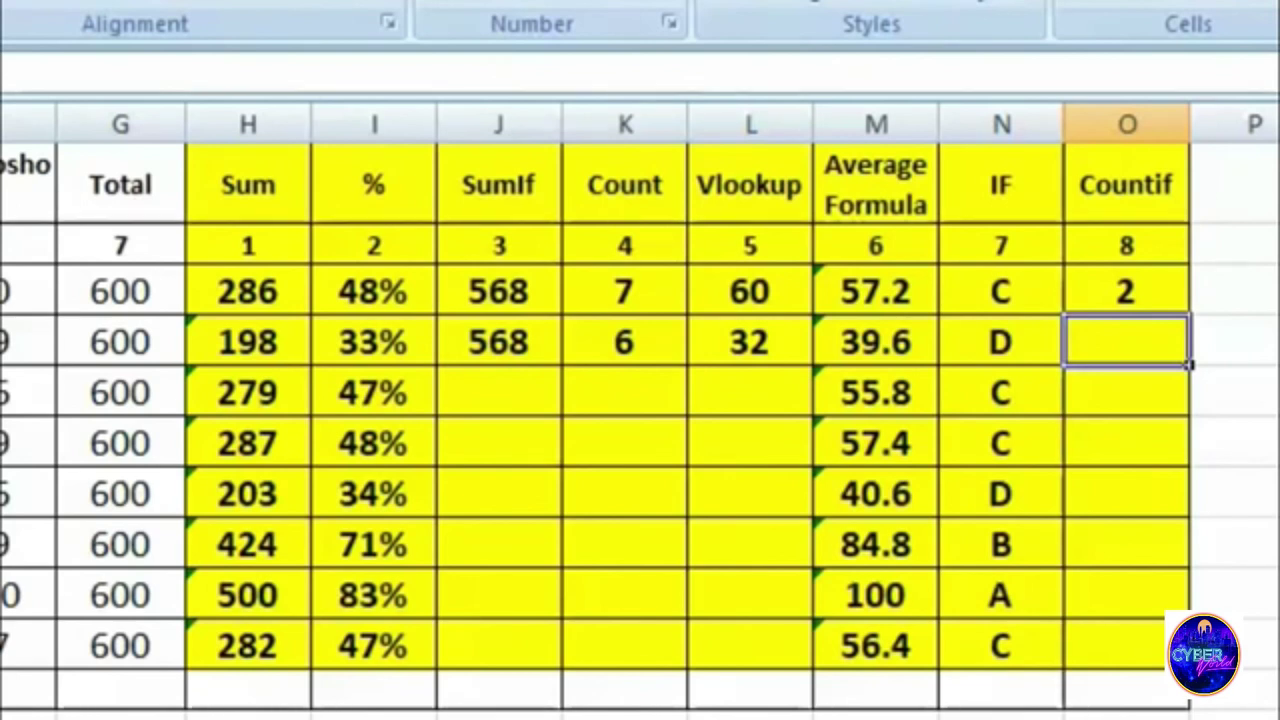
# - Enter =COUNTIF(B3:G10,"70") in O4 to count marks of 70
pyautogui.write('=')
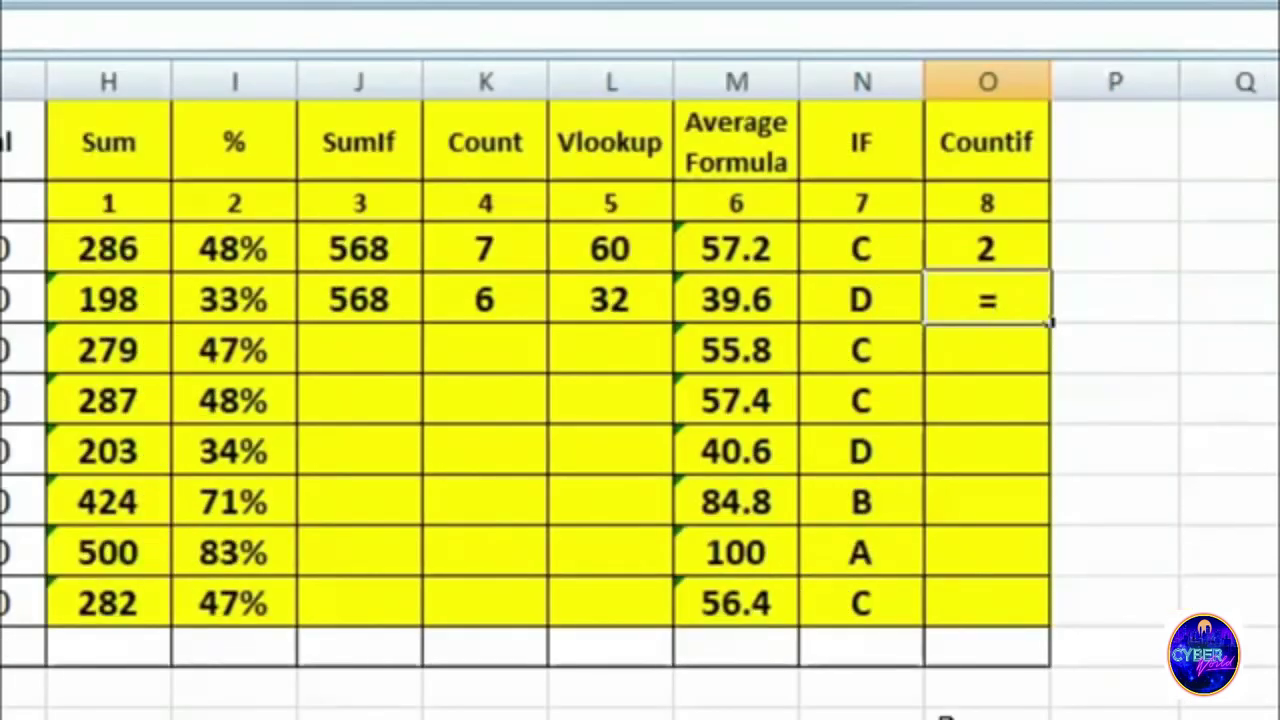
pyautogui.write('countif')
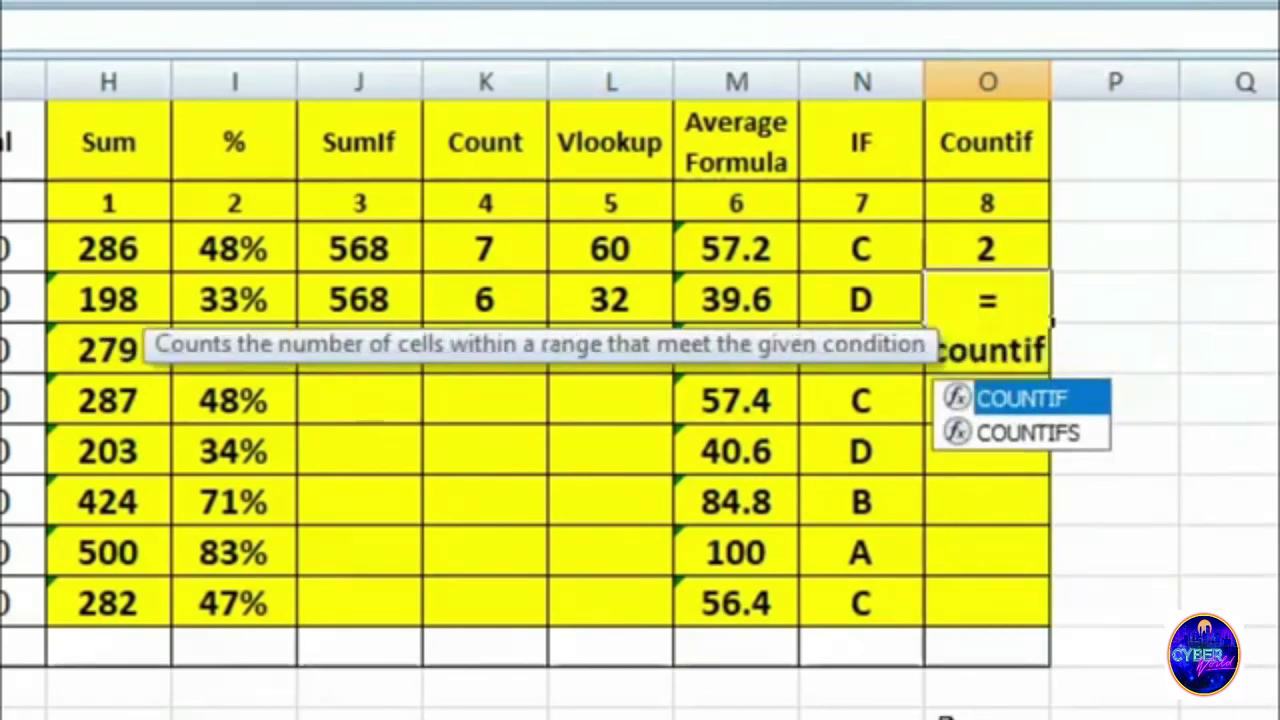
pyautogui.write('(')
pyautogui.moveTo(286, 277)
pyautogui.mouseDown()
pyautogui.moveTo(785, 565)
pyautogui.moveTo(923, 623)
pyautogui.mouseUp()
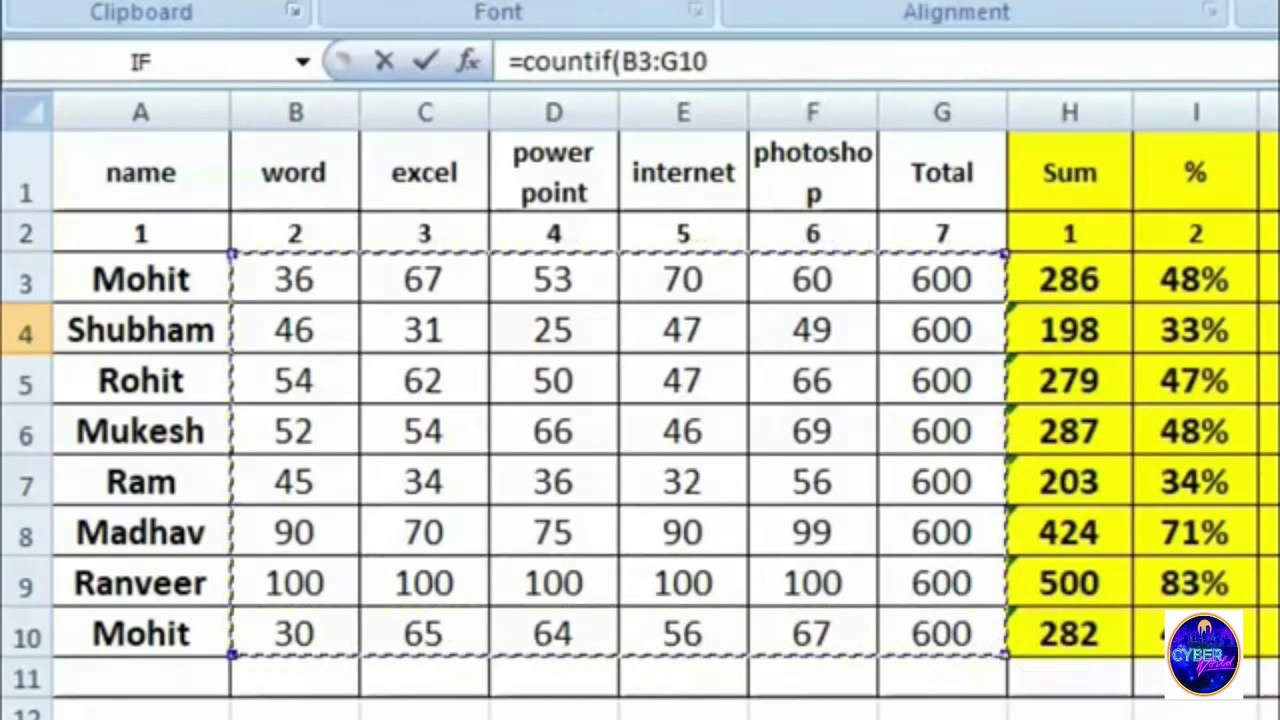
pyautogui.write(',"')
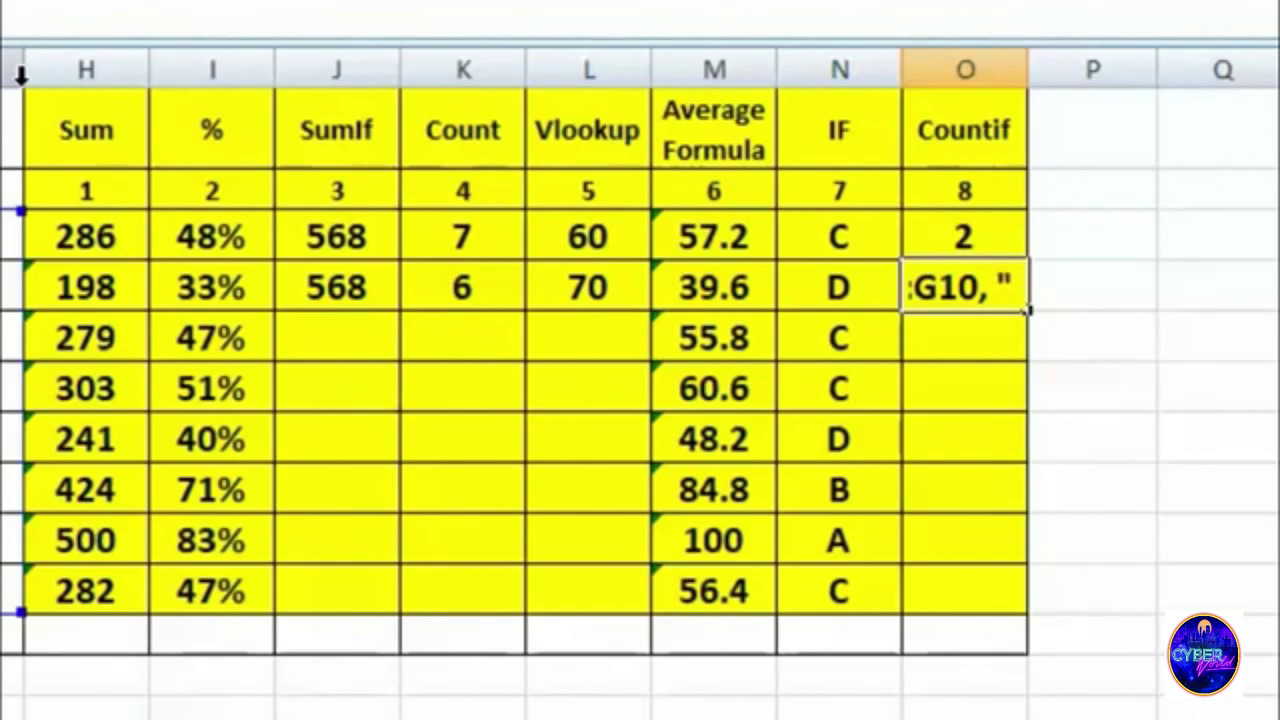
pyautogui.write('70"')
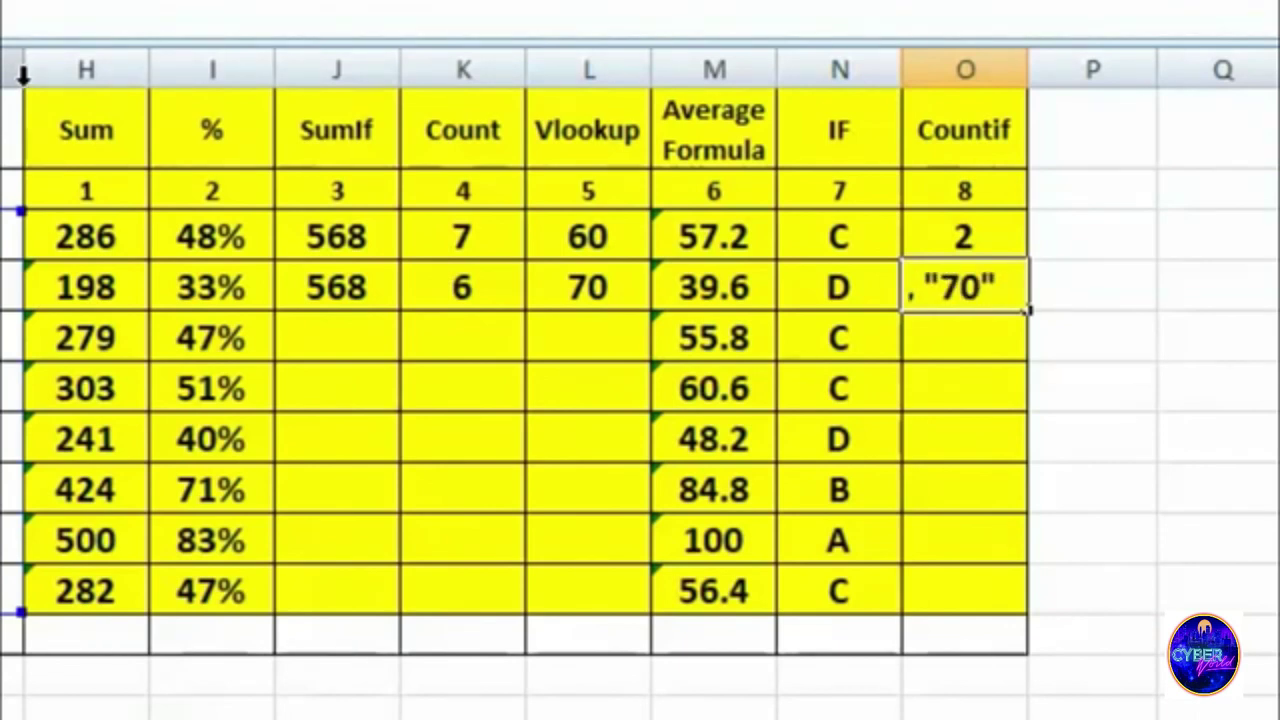
pyautogui.write(')')
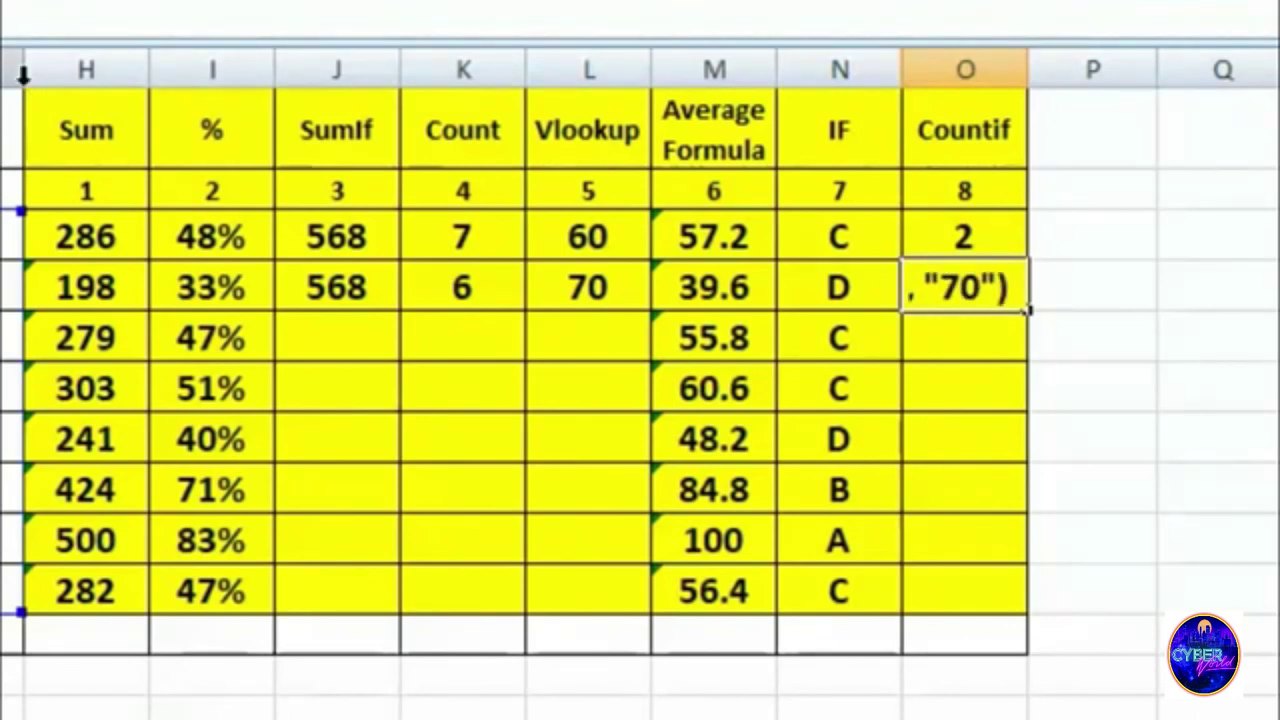
pyautogui.press('Return')
pyautogui.press('Up')
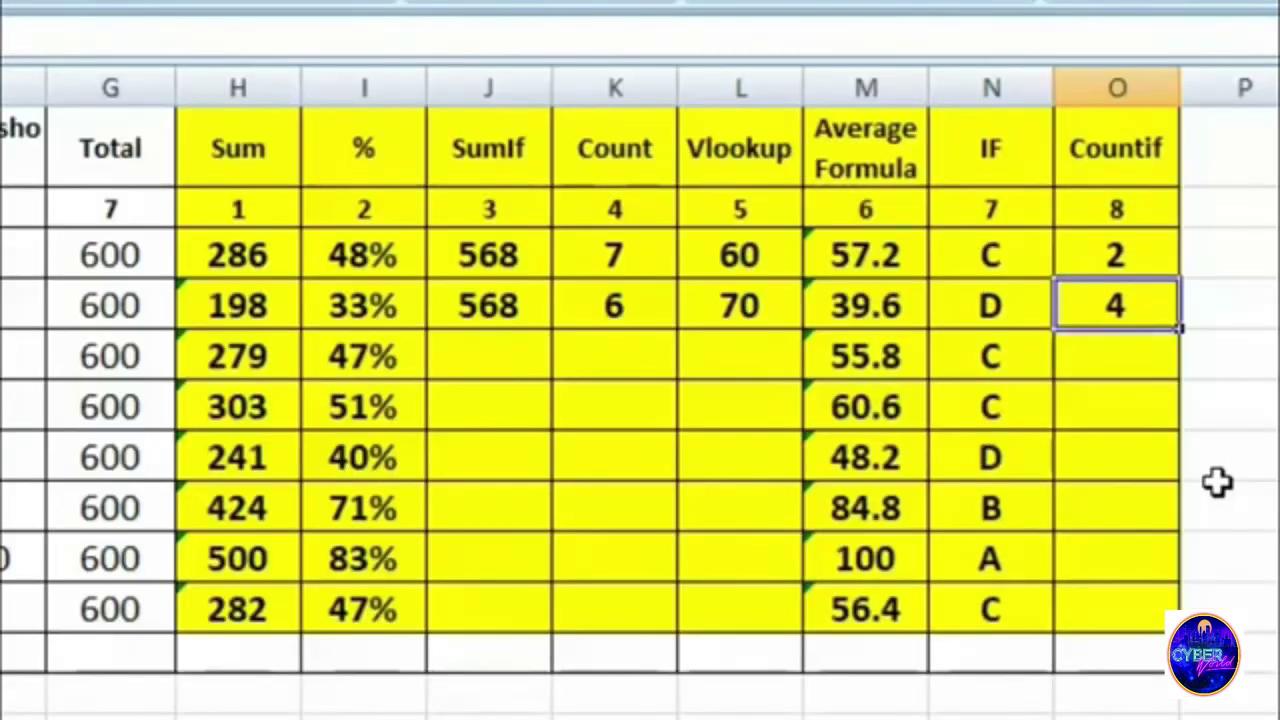
# - Change the COUNTIF criterion from 70 to 100 so O4 returns 5
pyautogui.press('F2')
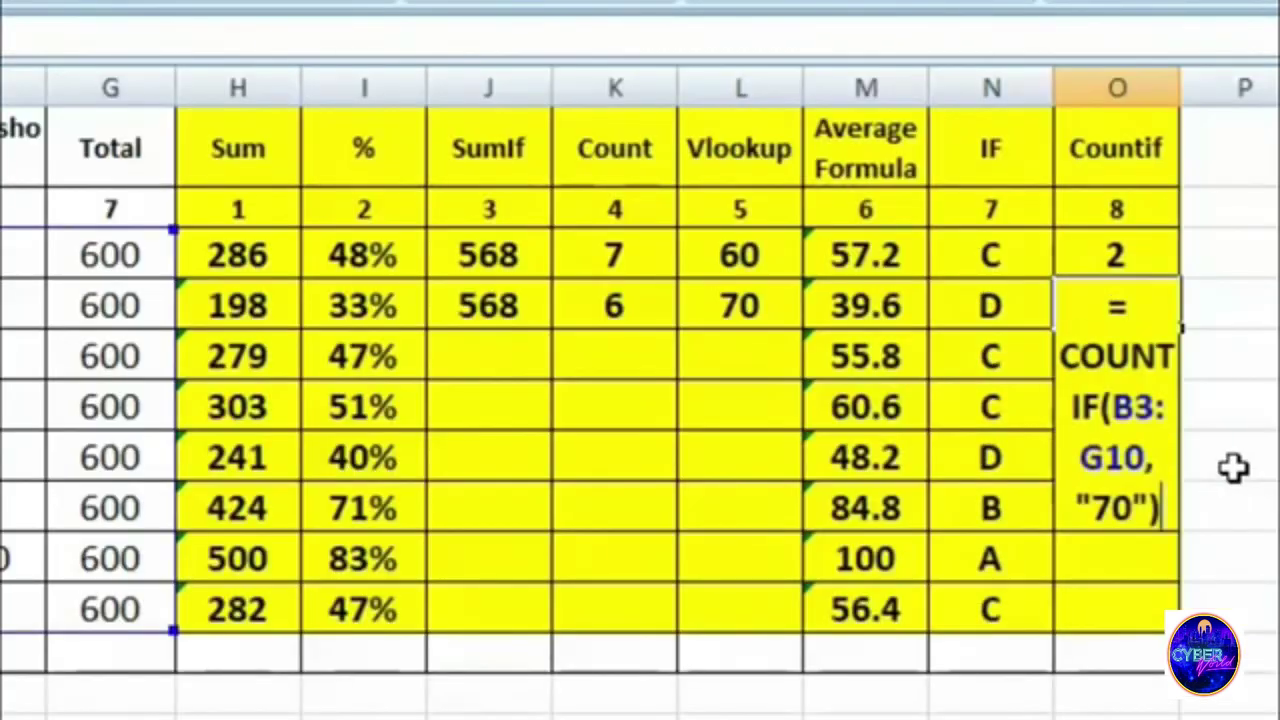
pyautogui.moveTo(1132, 512); pyautogui.dragTo(1086, 510)
pyautogui.write('100')
pyautogui.press('Return')
pyautogui.press('Up')
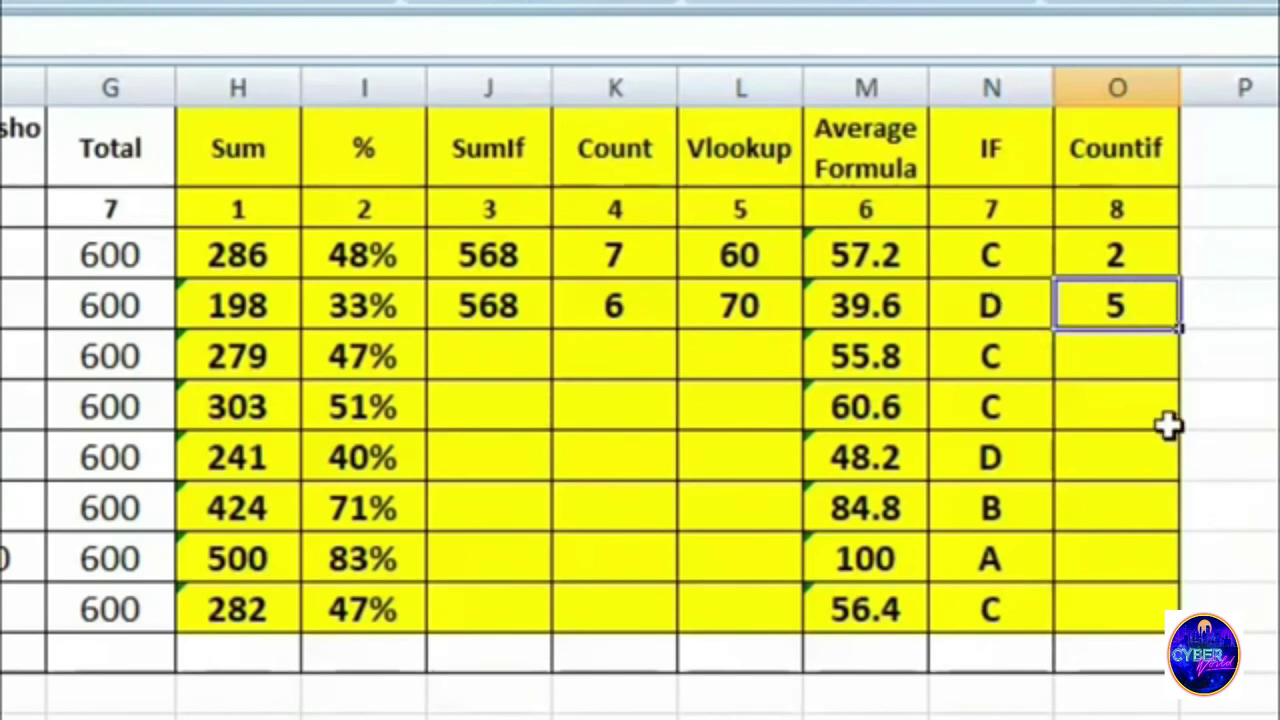
pyautogui.click(1131, 357)
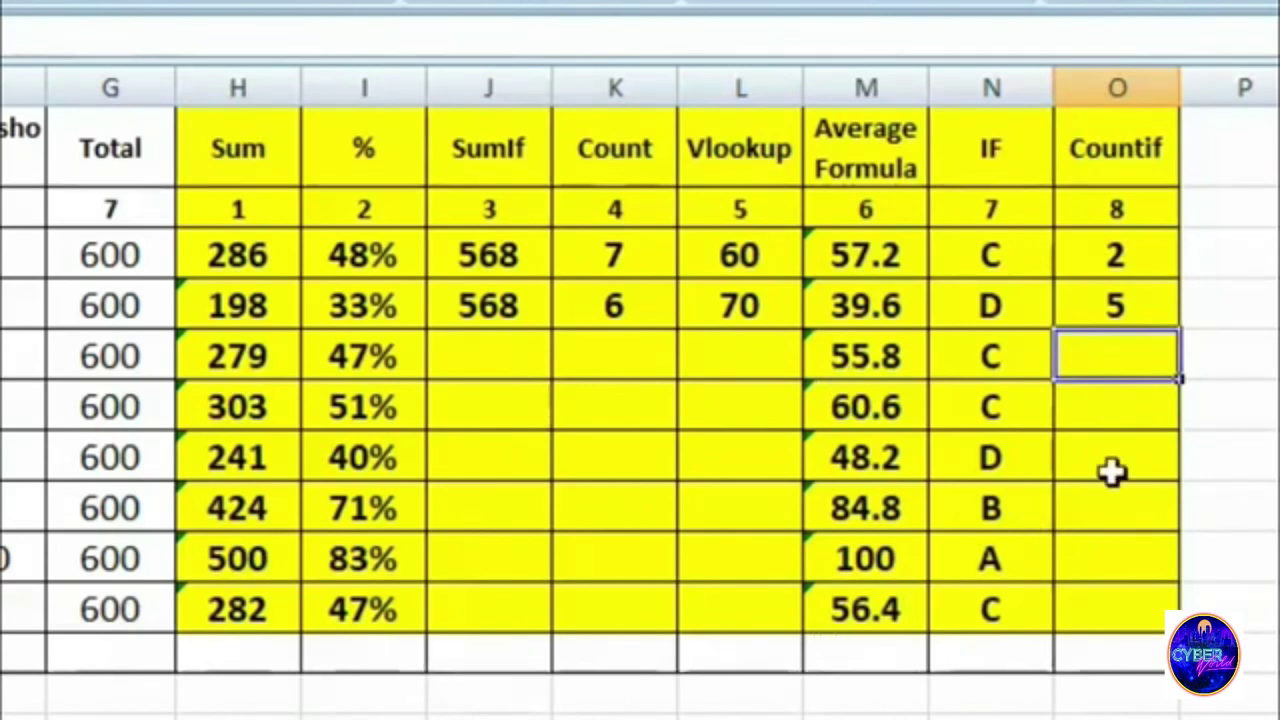
# - In O5, COUNTIF the first student's name across A1:G10, returning 2
pyautogui.write('=')
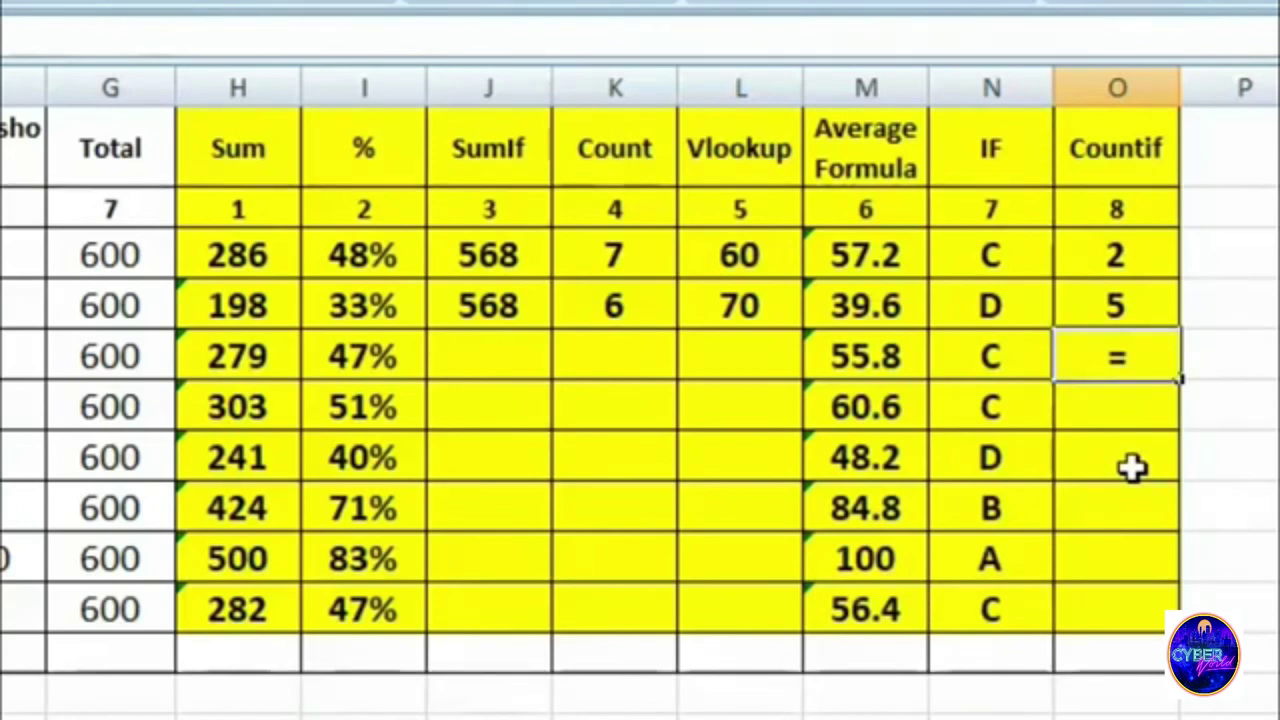
pyautogui.write('coun')
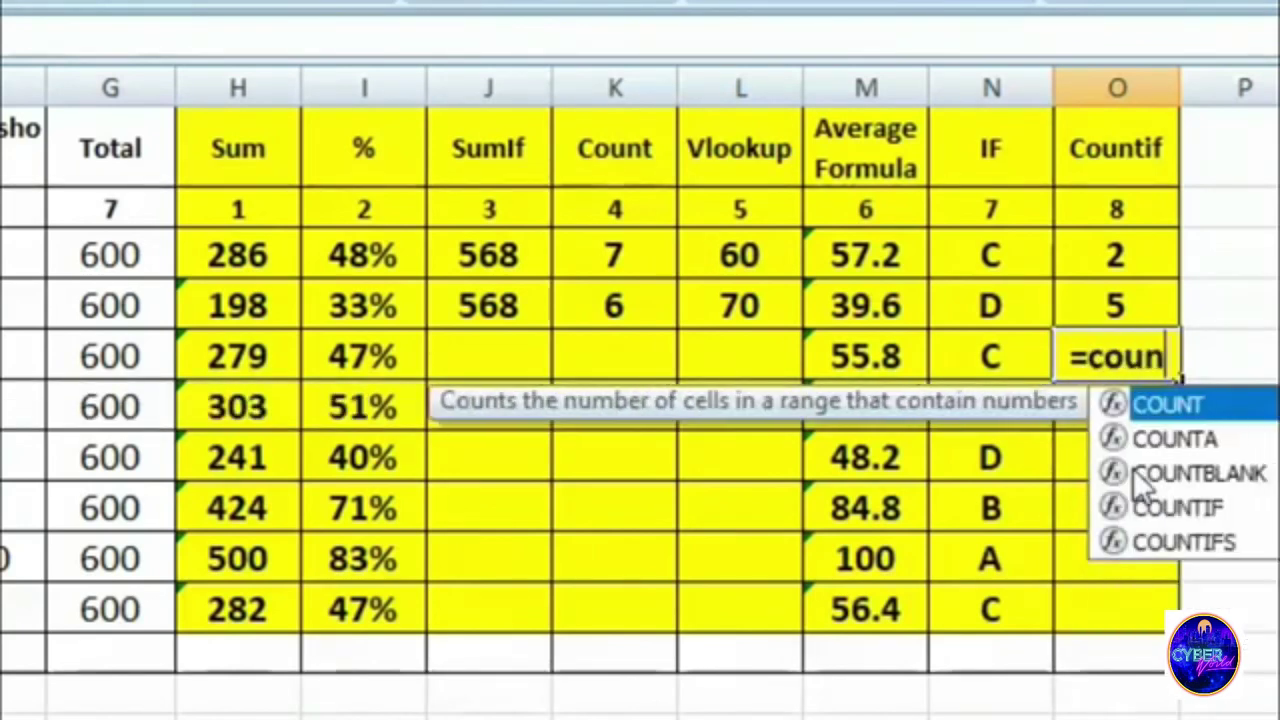
pyautogui.doubleClick(1165, 505)
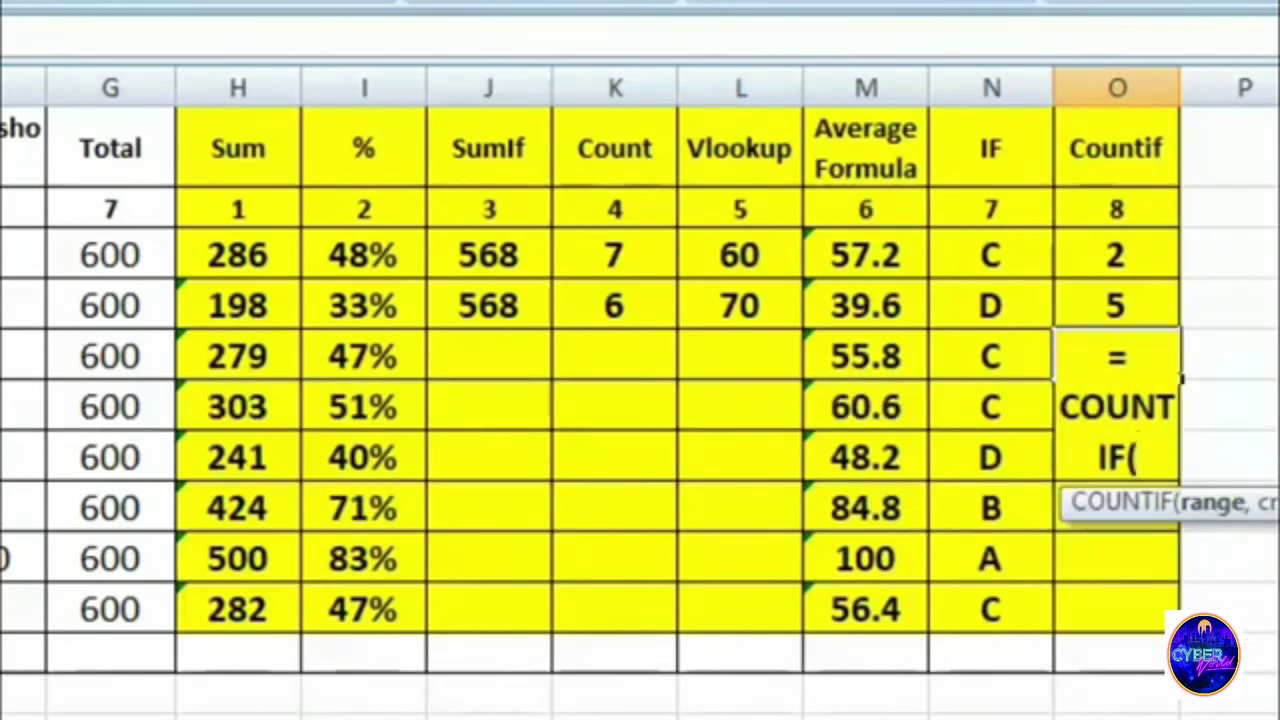
pyautogui.moveTo(140, 178); pyautogui.dragTo(965, 640)
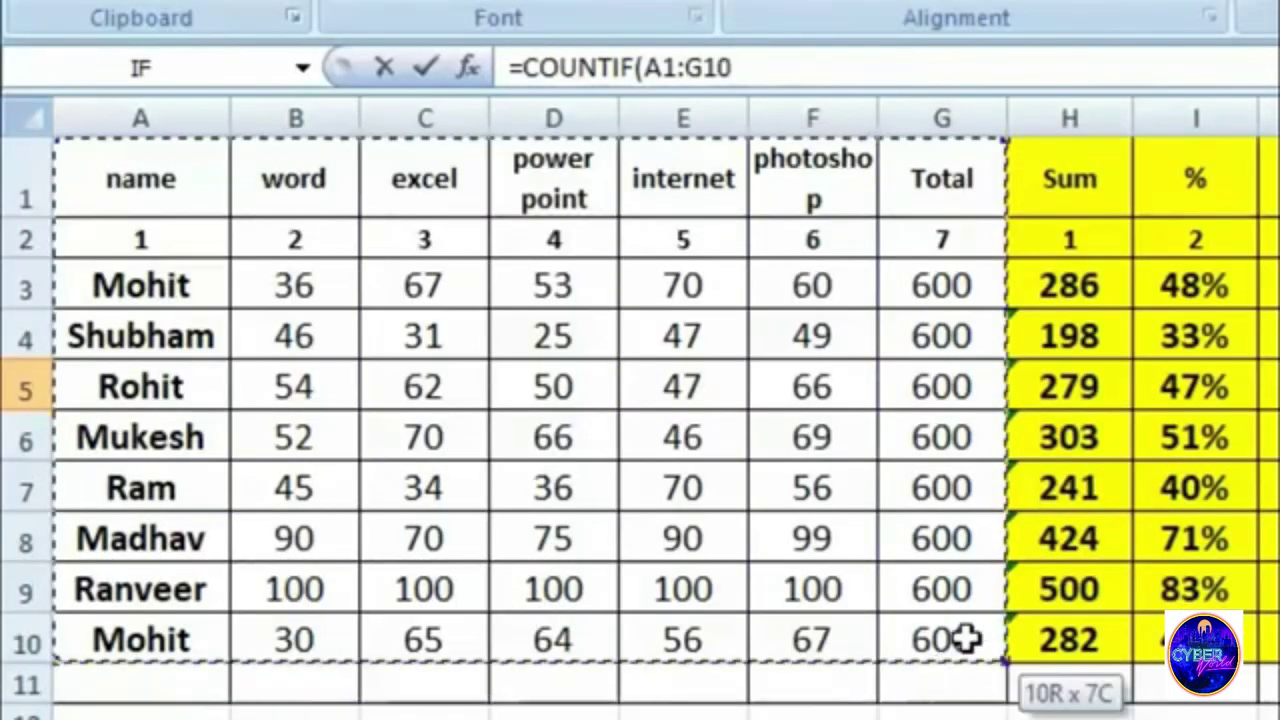
pyautogui.write(',')
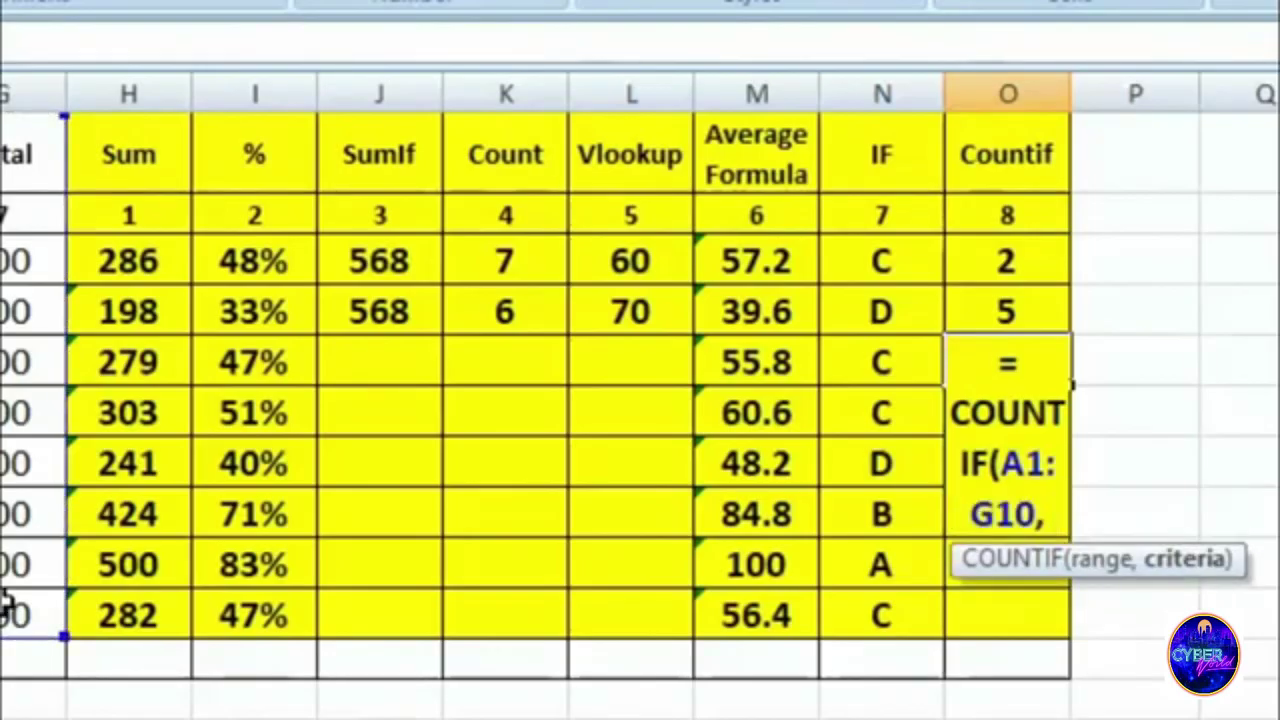
pyautogui.write(' "Mohit"')
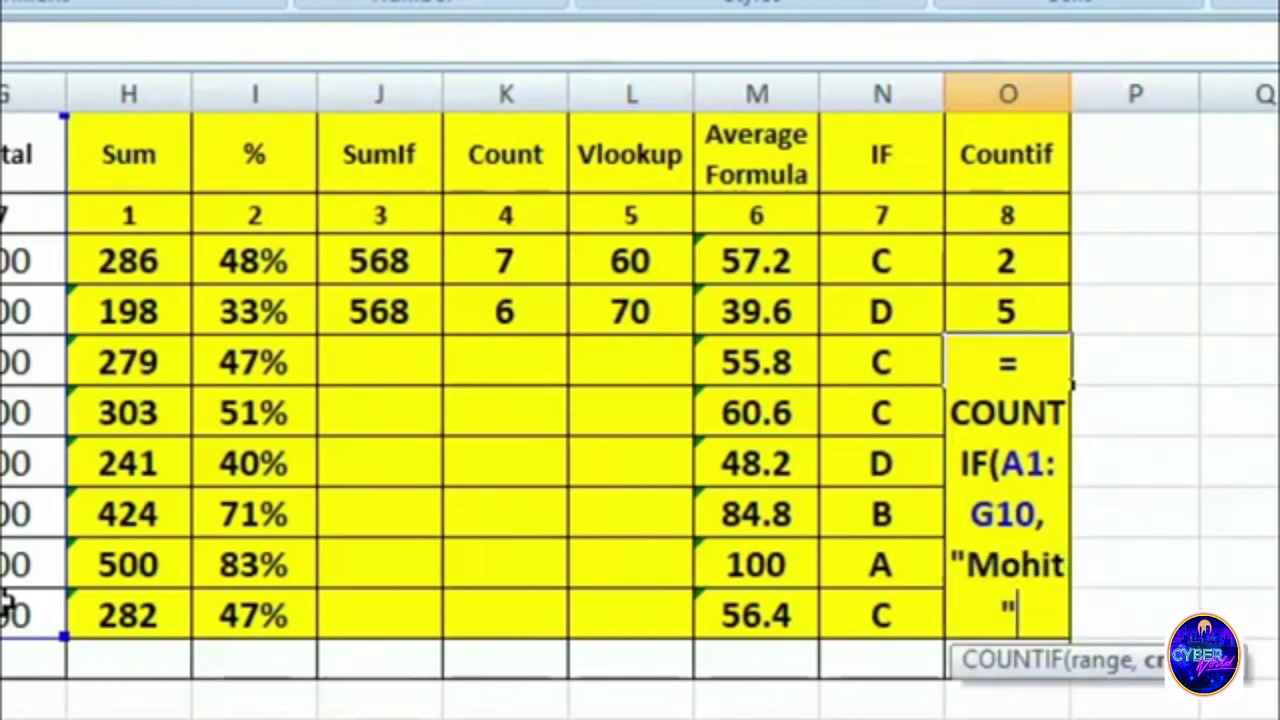
pyautogui.write(')')
pyautogui.press('Return')
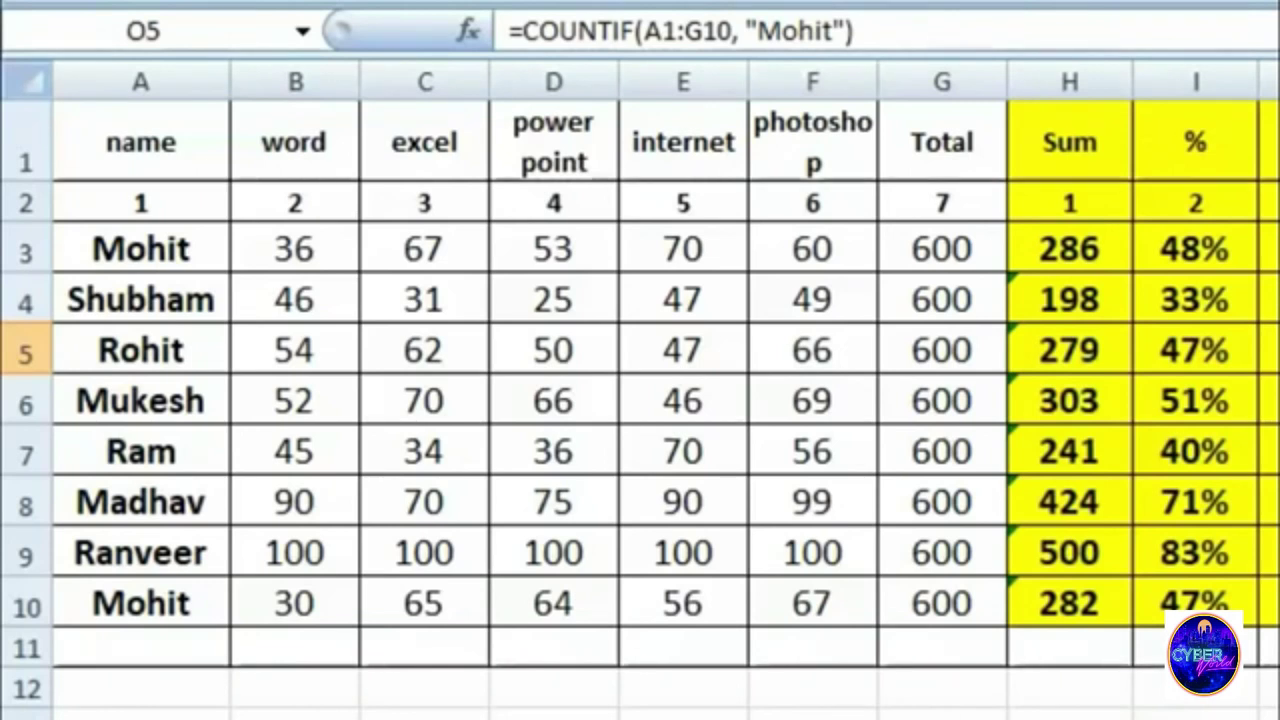
# - Overwrite A7 with the first student's name so Countif shows 3 and SumIf 809
pyautogui.click(171, 449)
pyautogui.write('M')
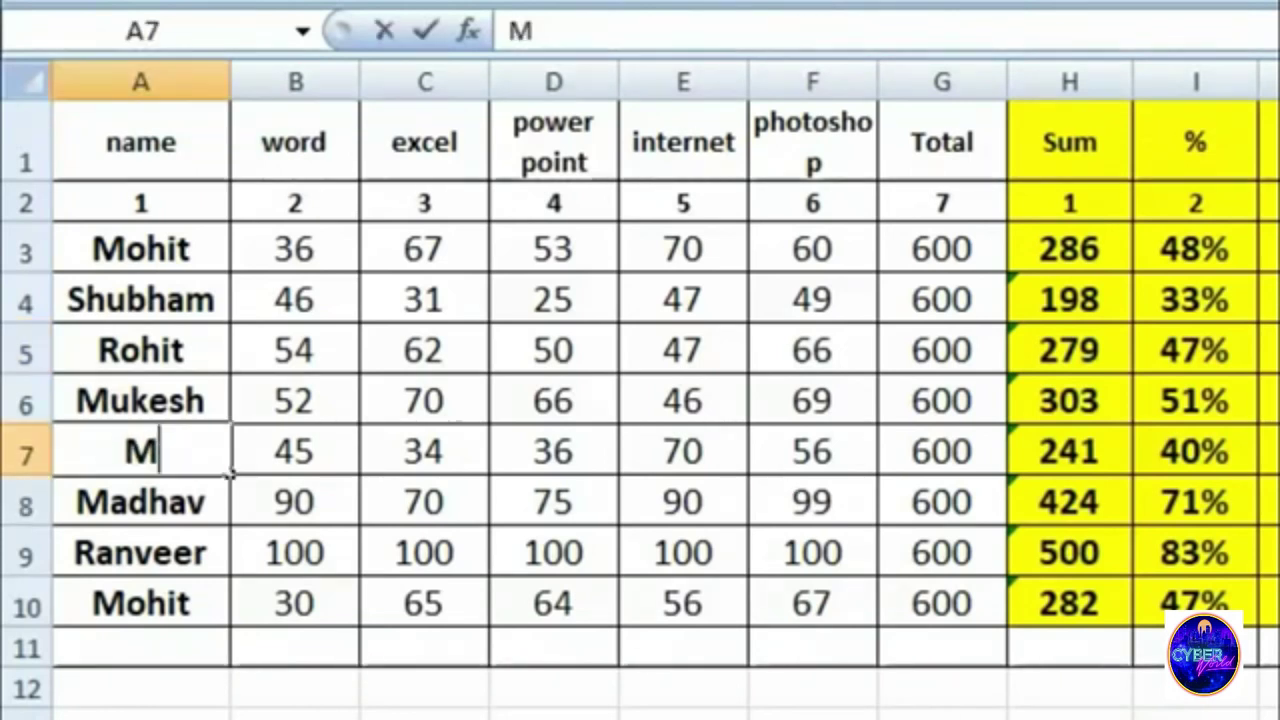
pyautogui.write('Ohit')
pyautogui.press('Return')
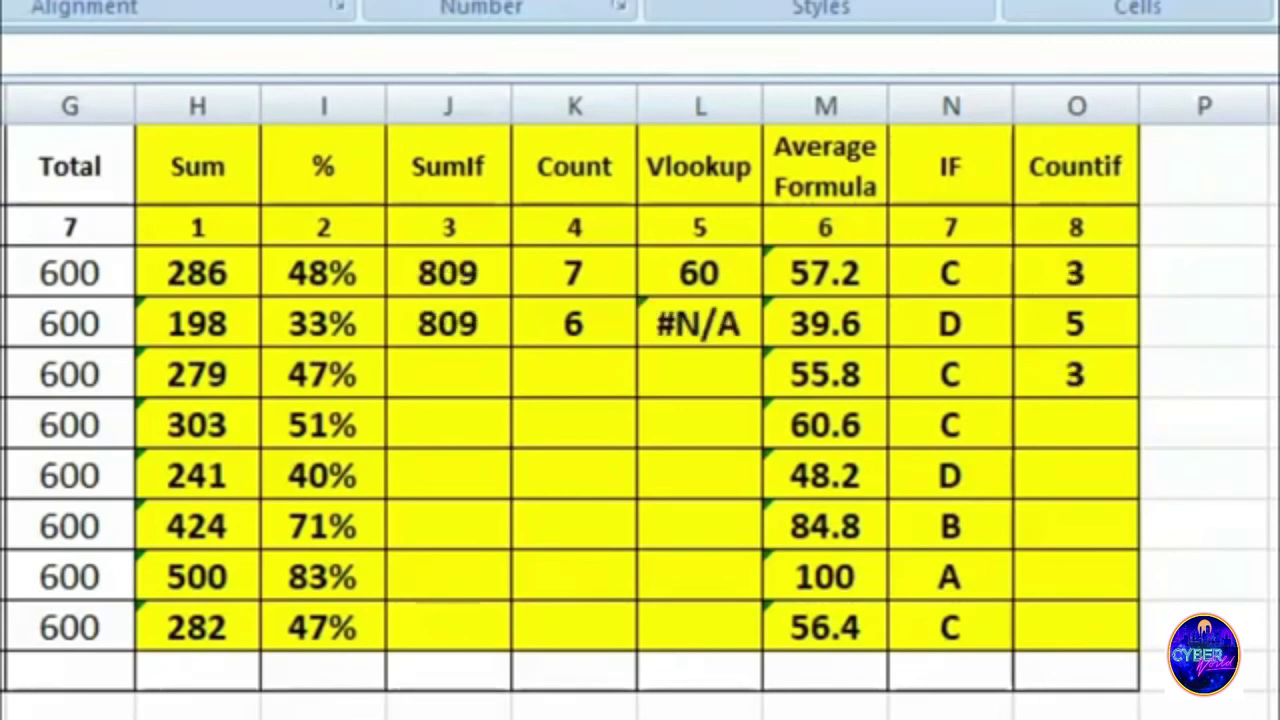